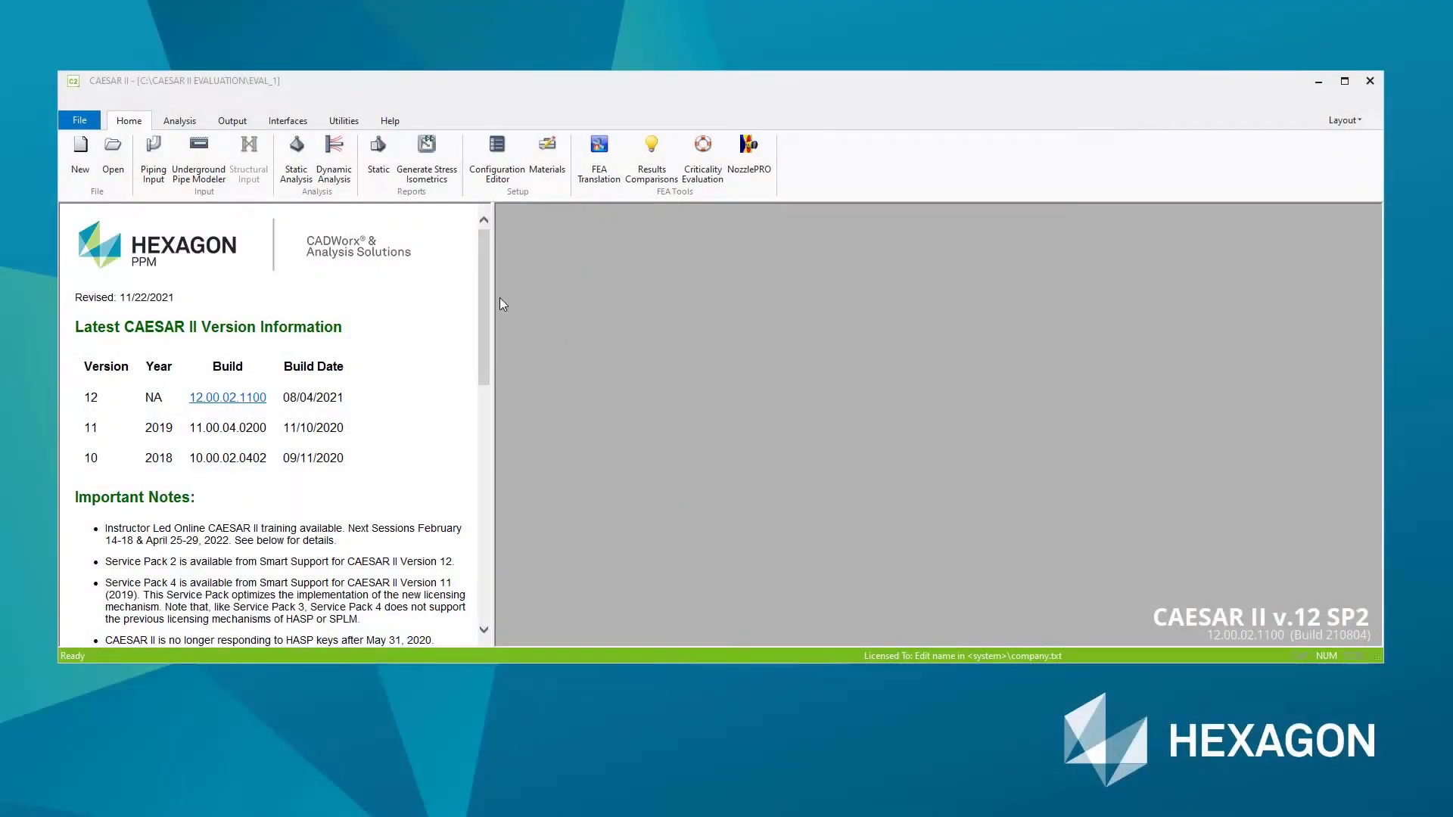
Launch the Static Output Processor for the EVAL_1 analysis results
left_click(383, 170)
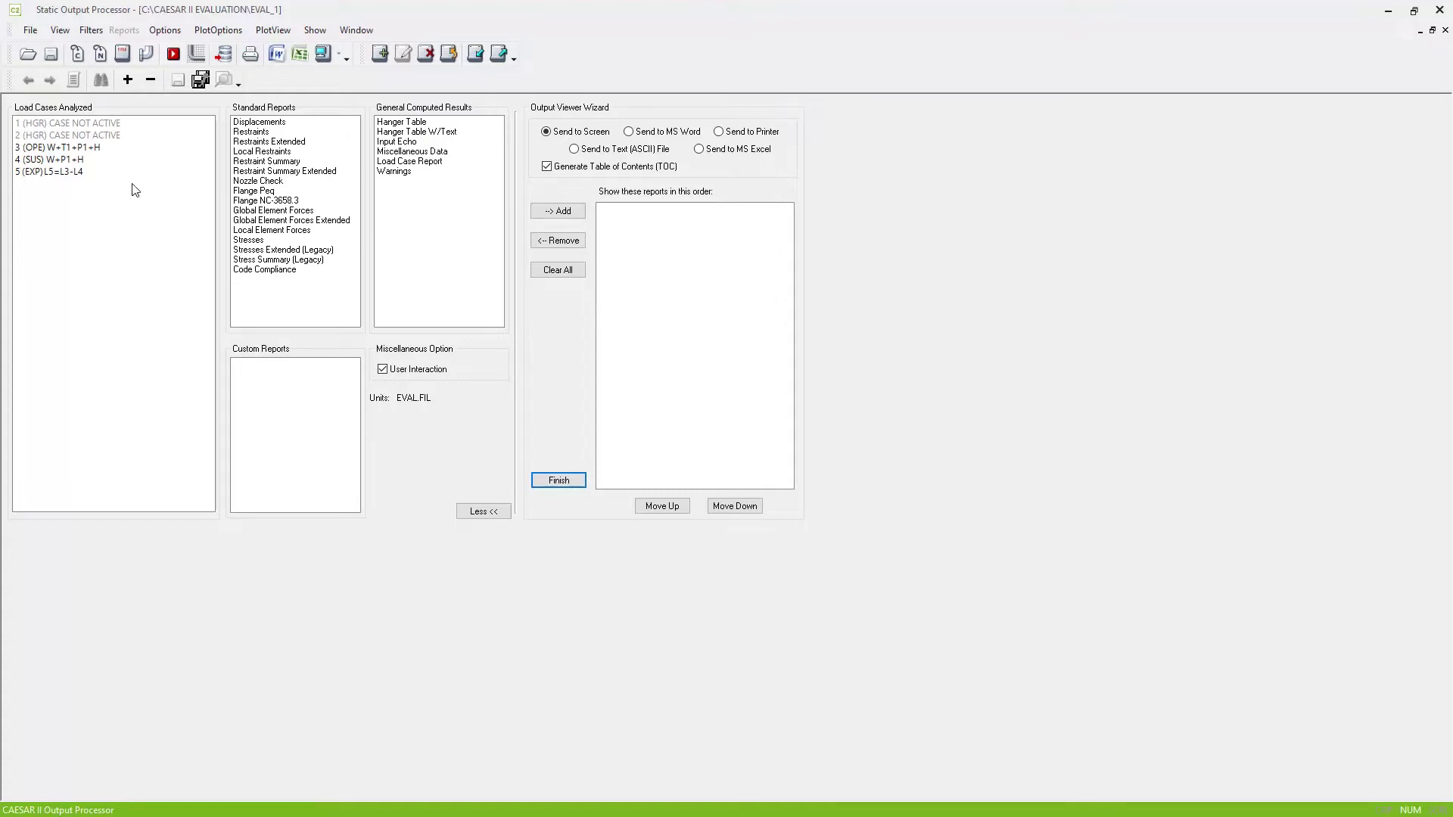
Select load cases 5 (EXP) and 4 (SUS) together and pick the Stresses report
left_click(60, 172)
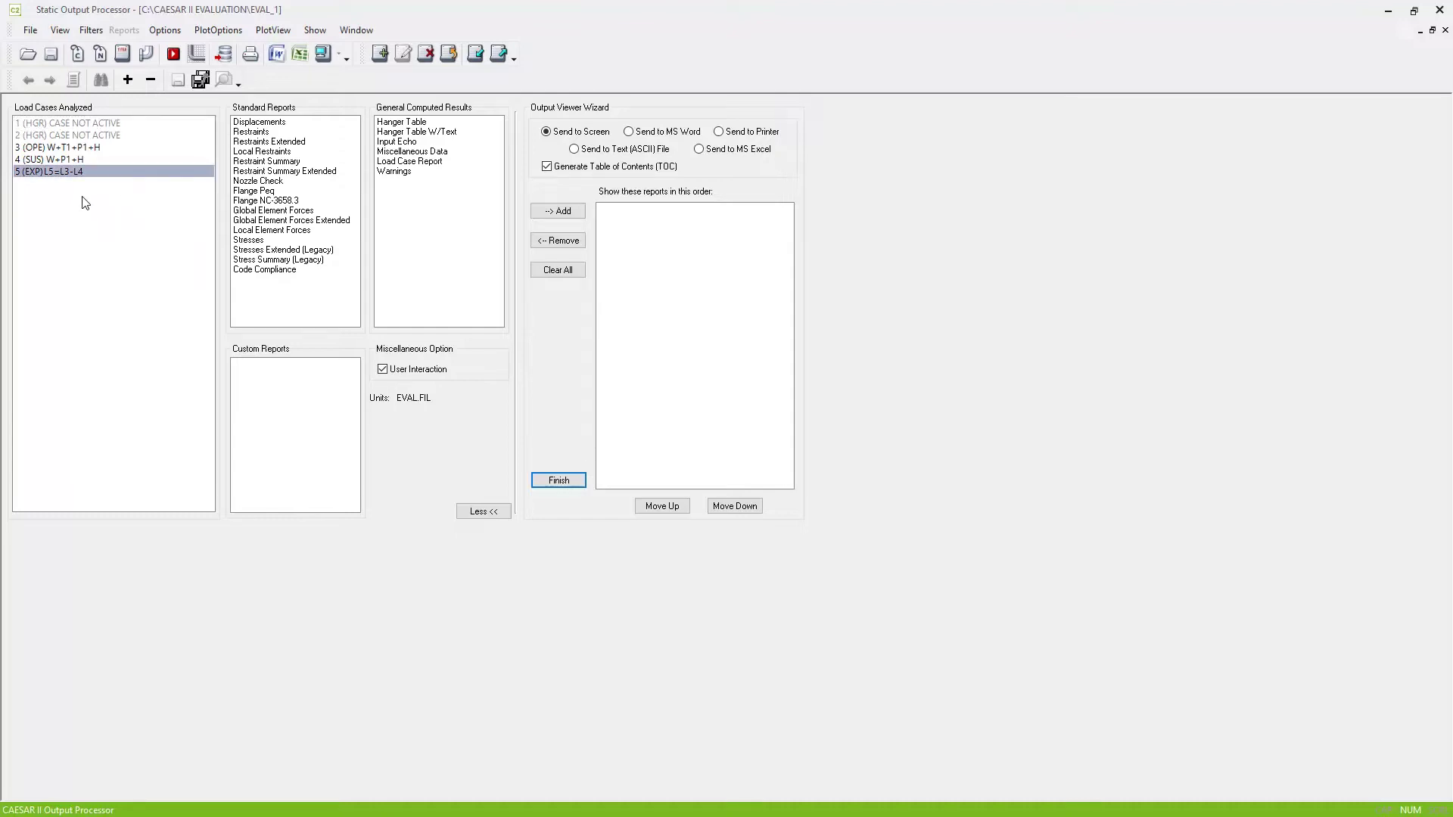
left_click(59, 160, "ctrl")
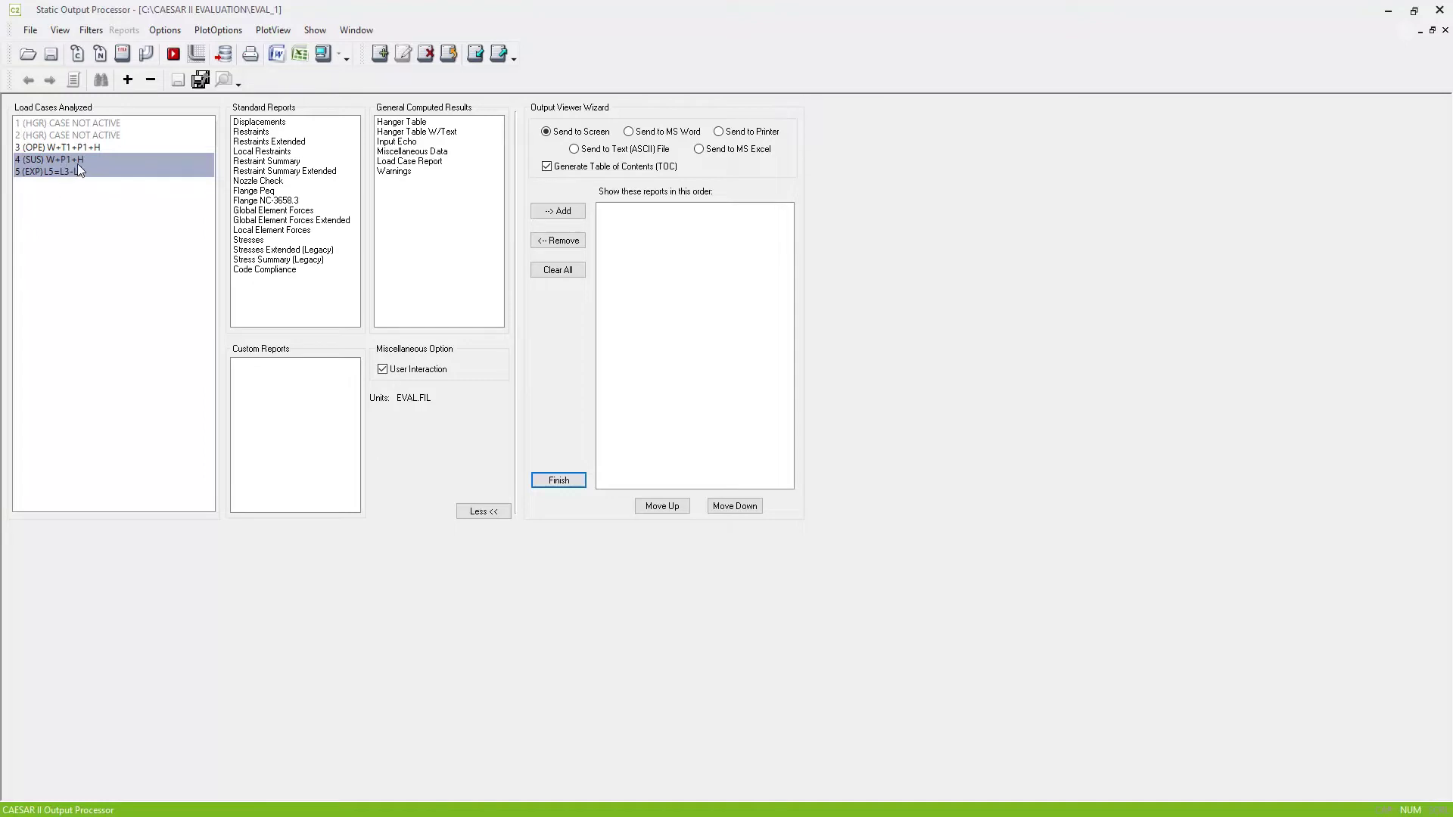
left_click(257, 241)
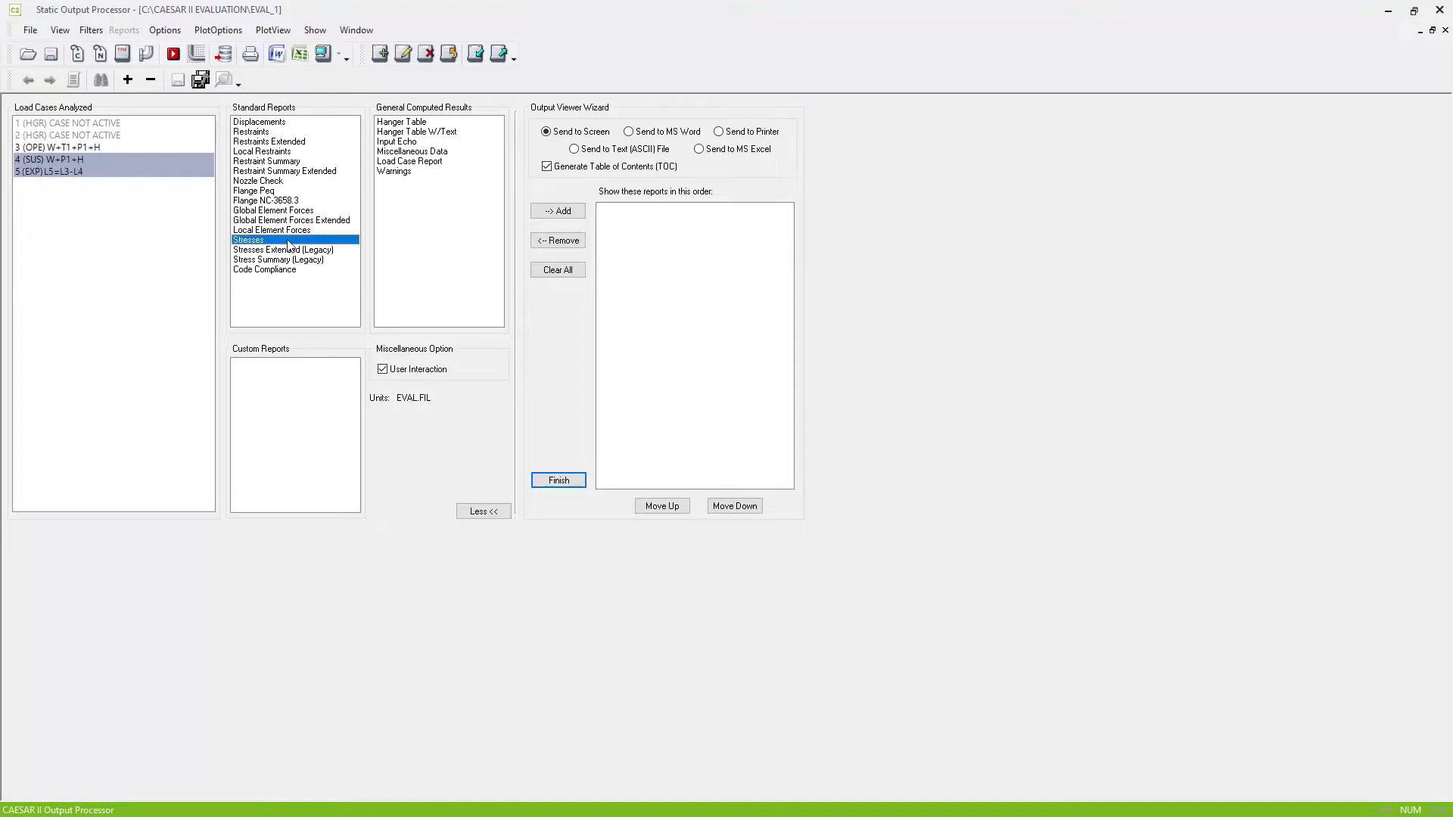
left_click(324, 55)
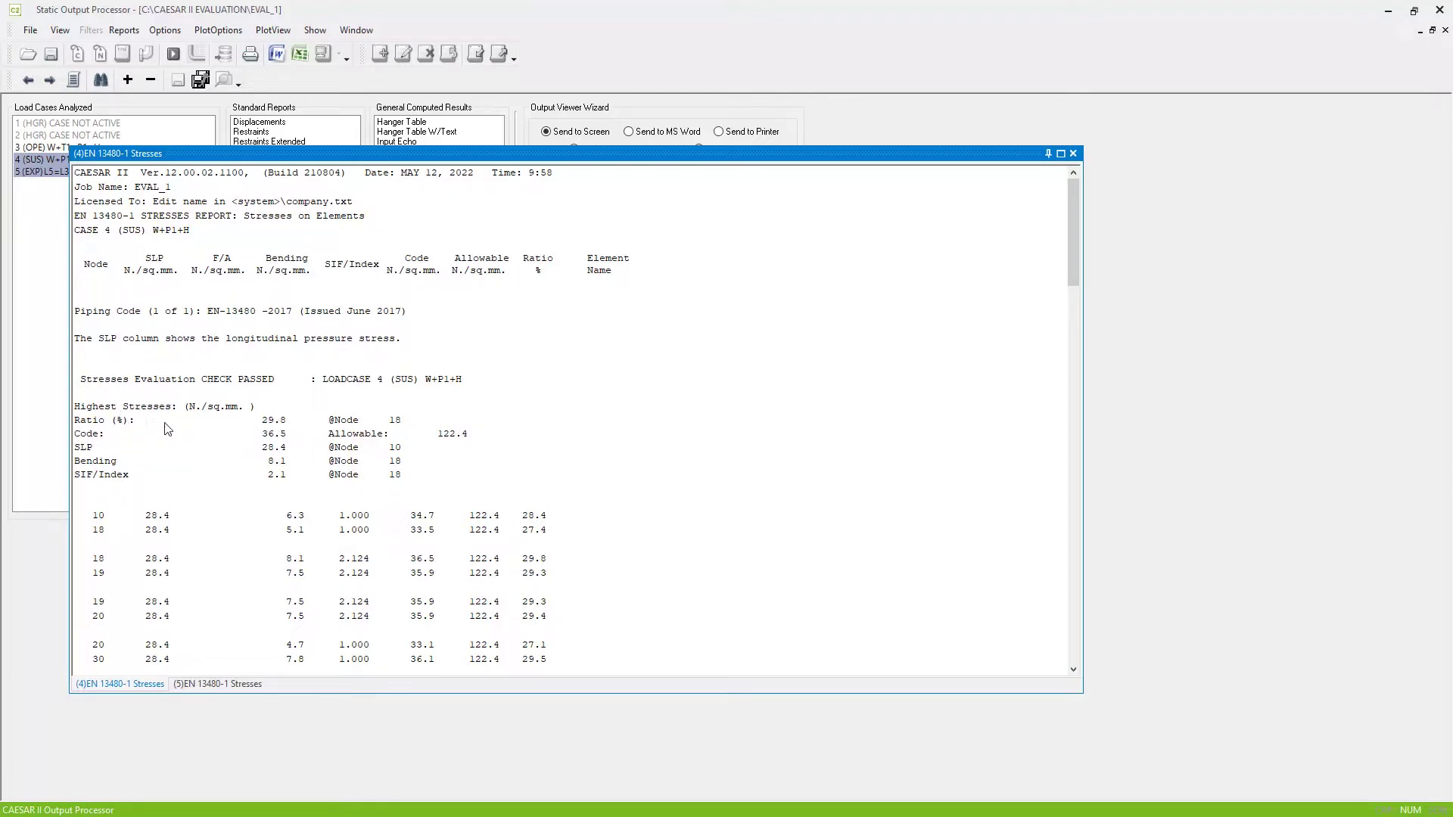
left_click(220, 684)
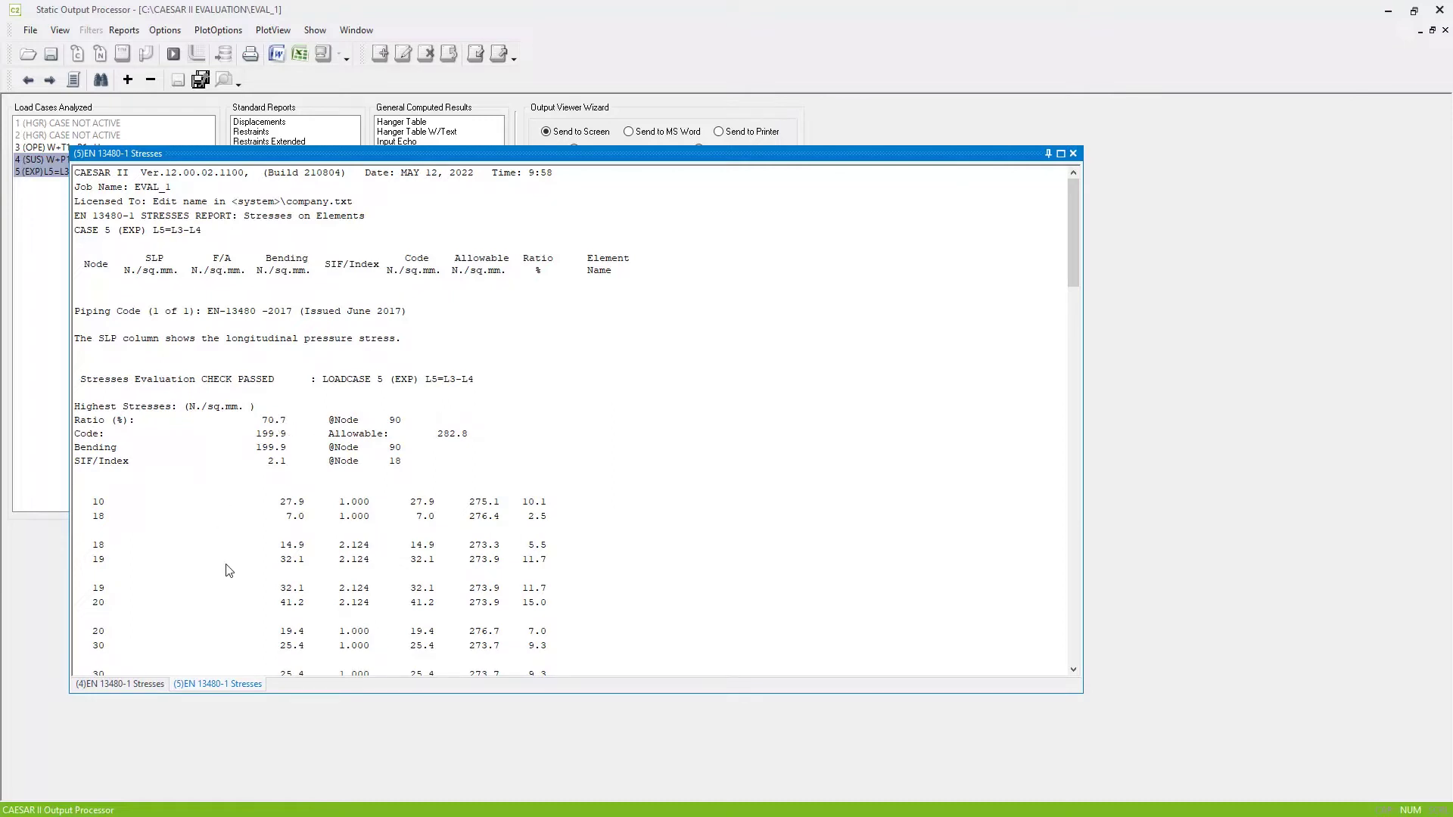
left_click(1073, 153)
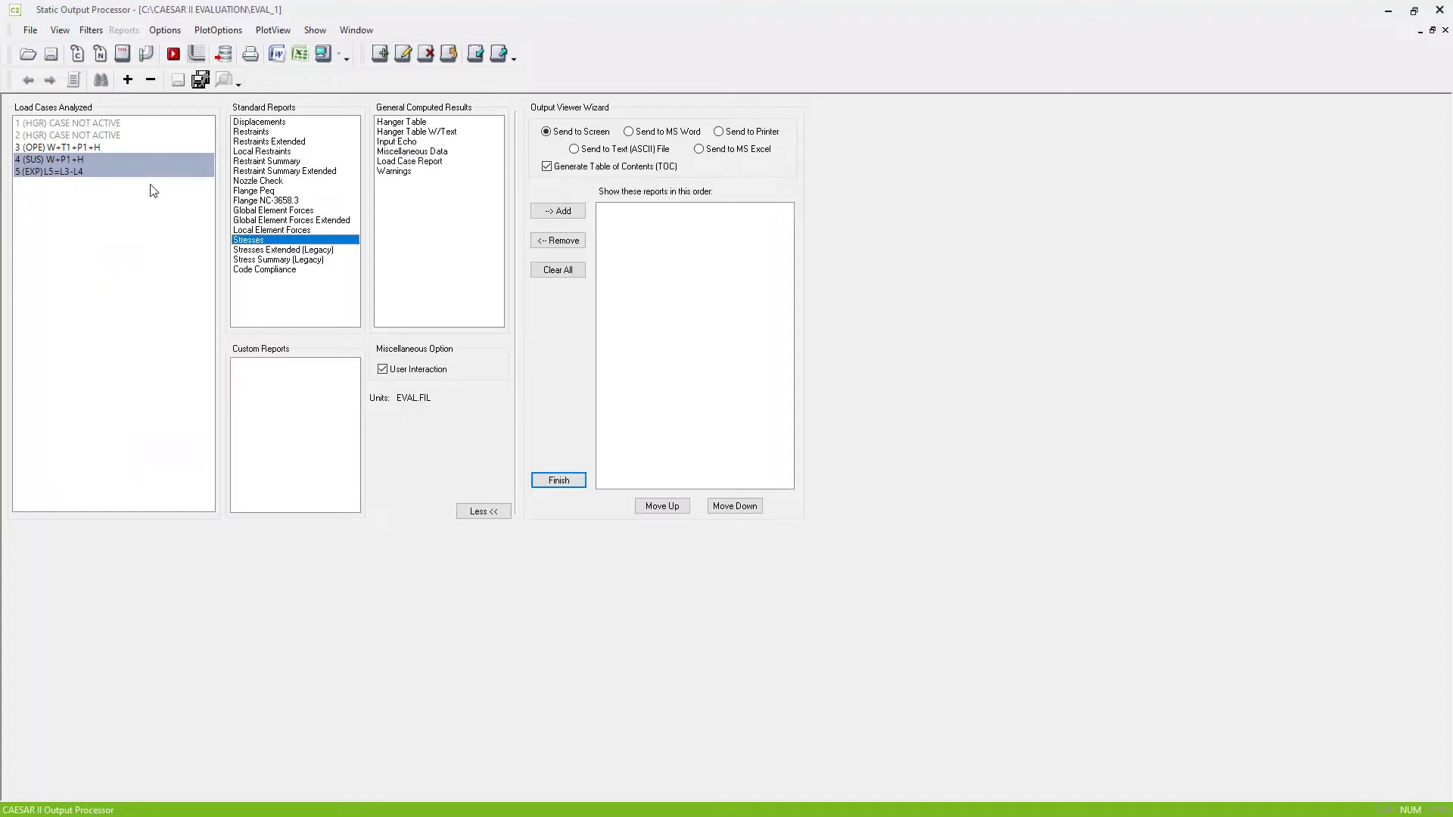
left_click(303, 241)
left_click(125, 159)
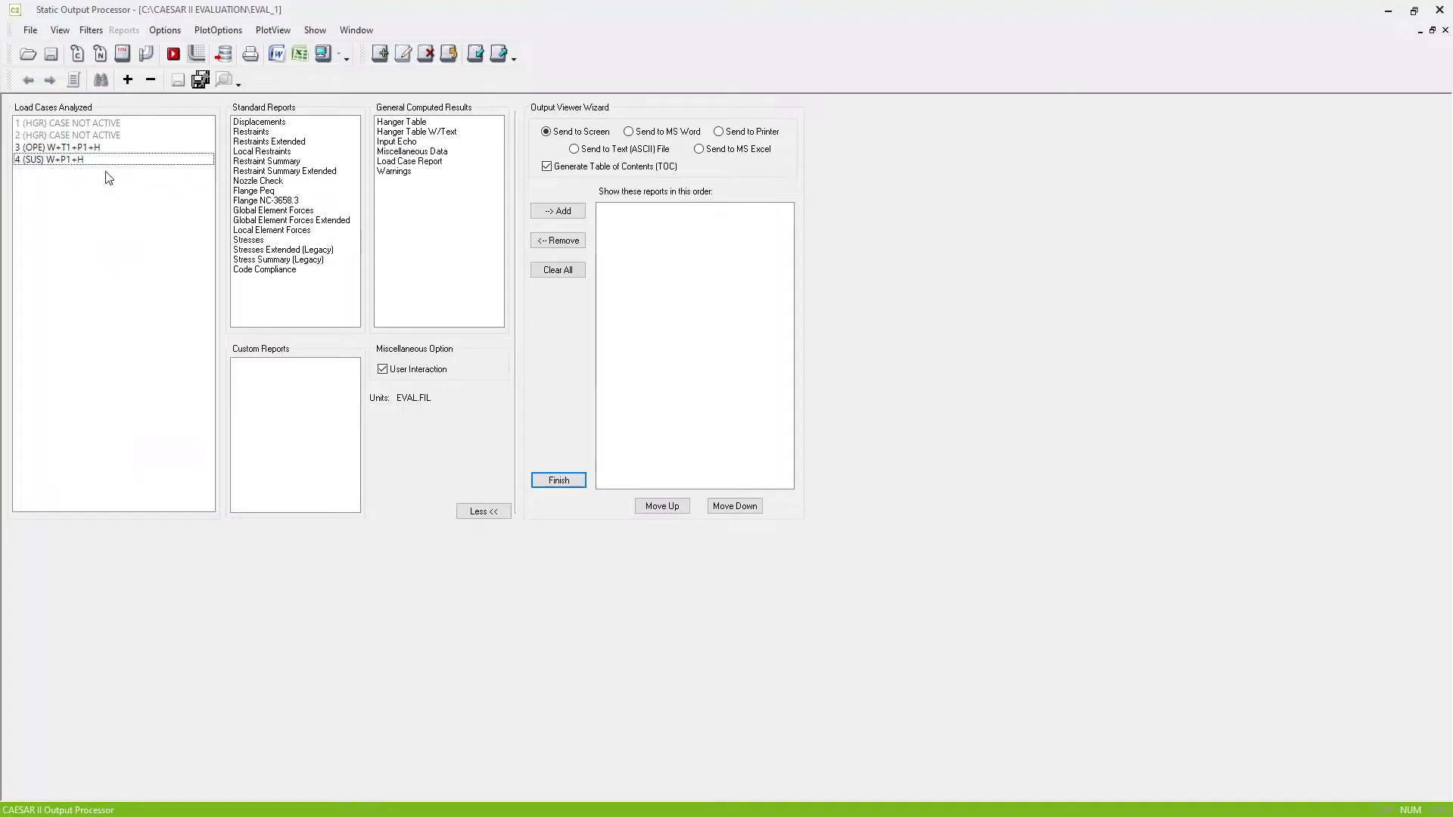
left_click(110, 171)
left_click(101, 148)
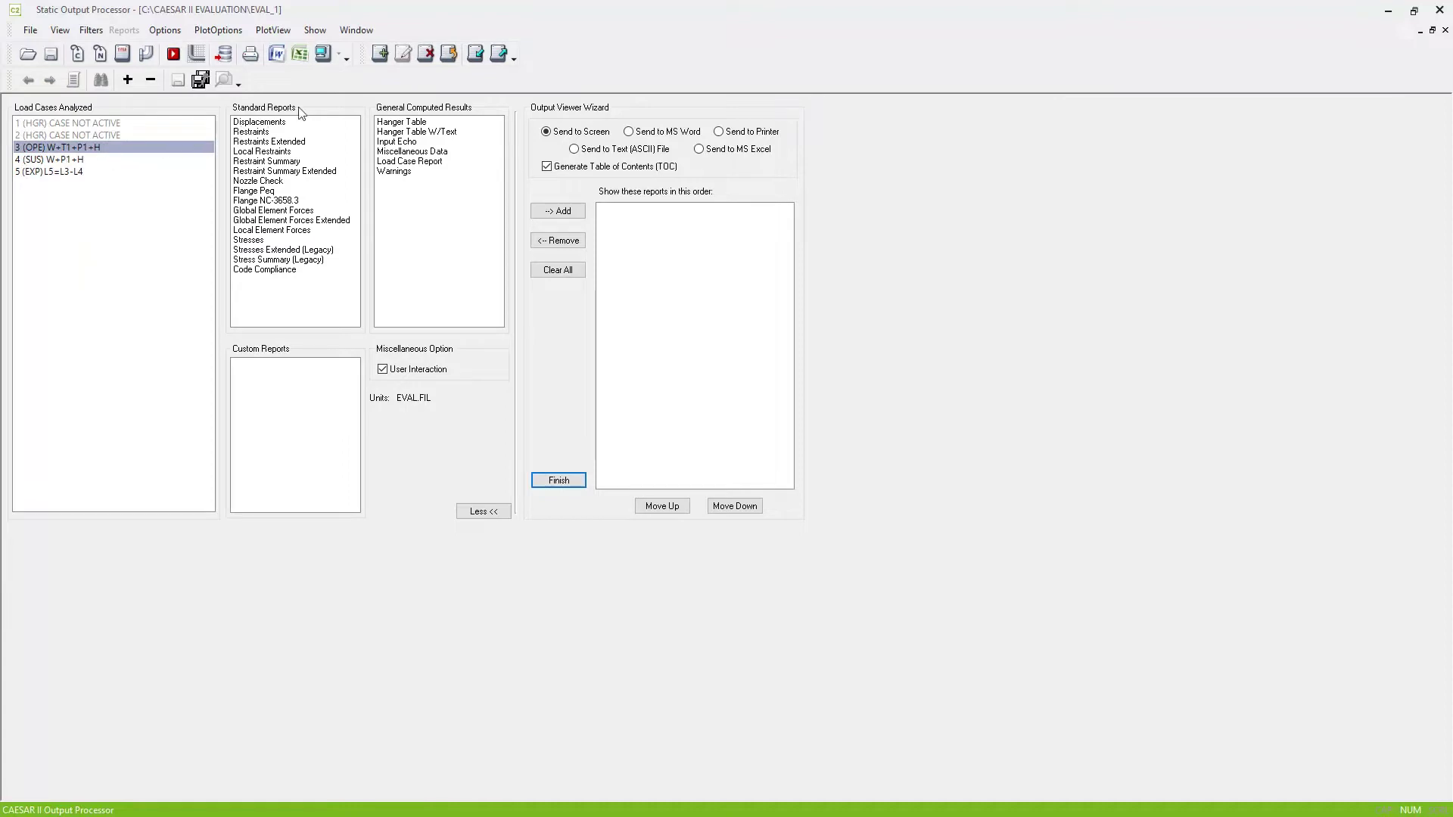
left_click(278, 162)
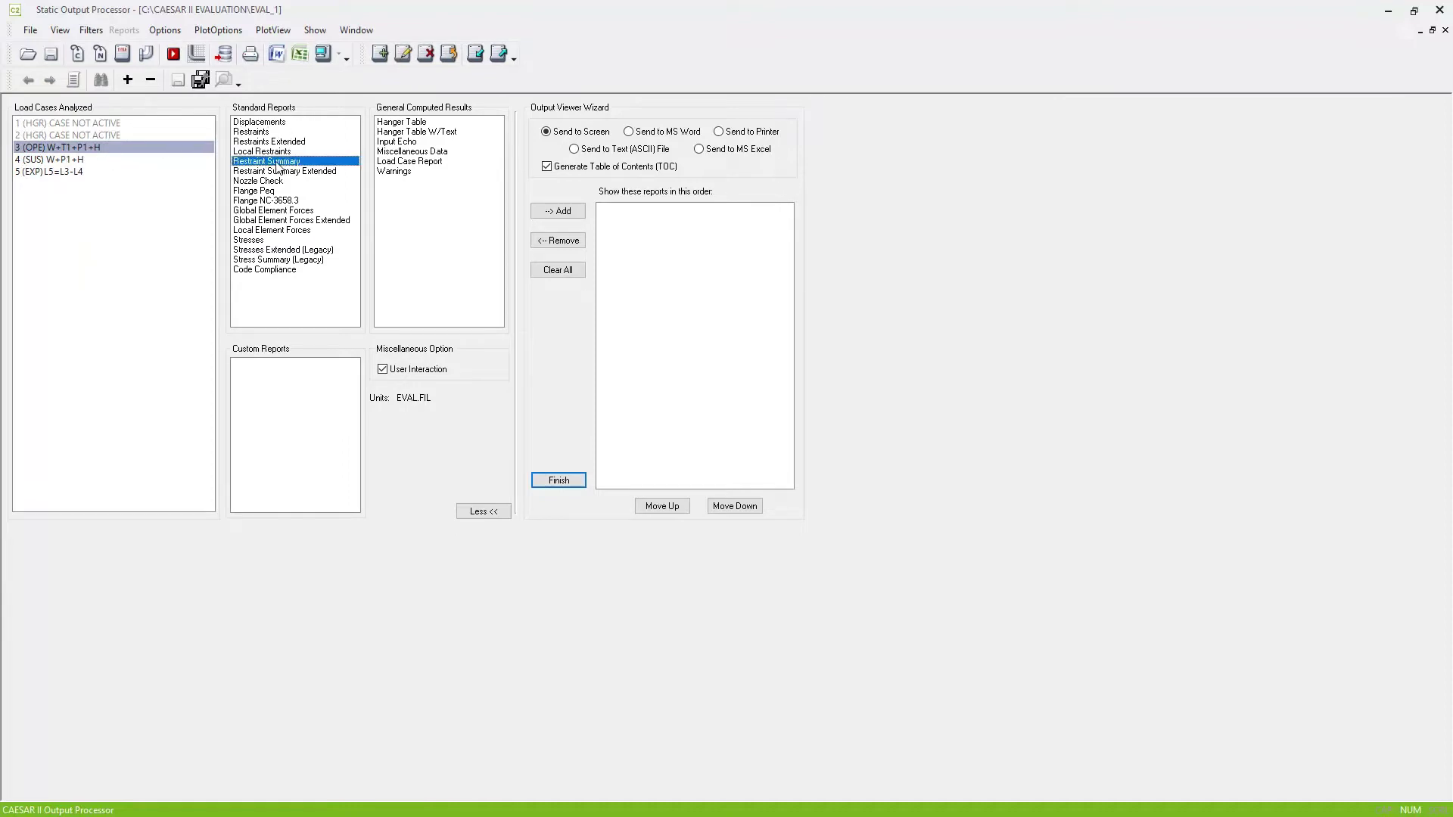
left_click(323, 54)
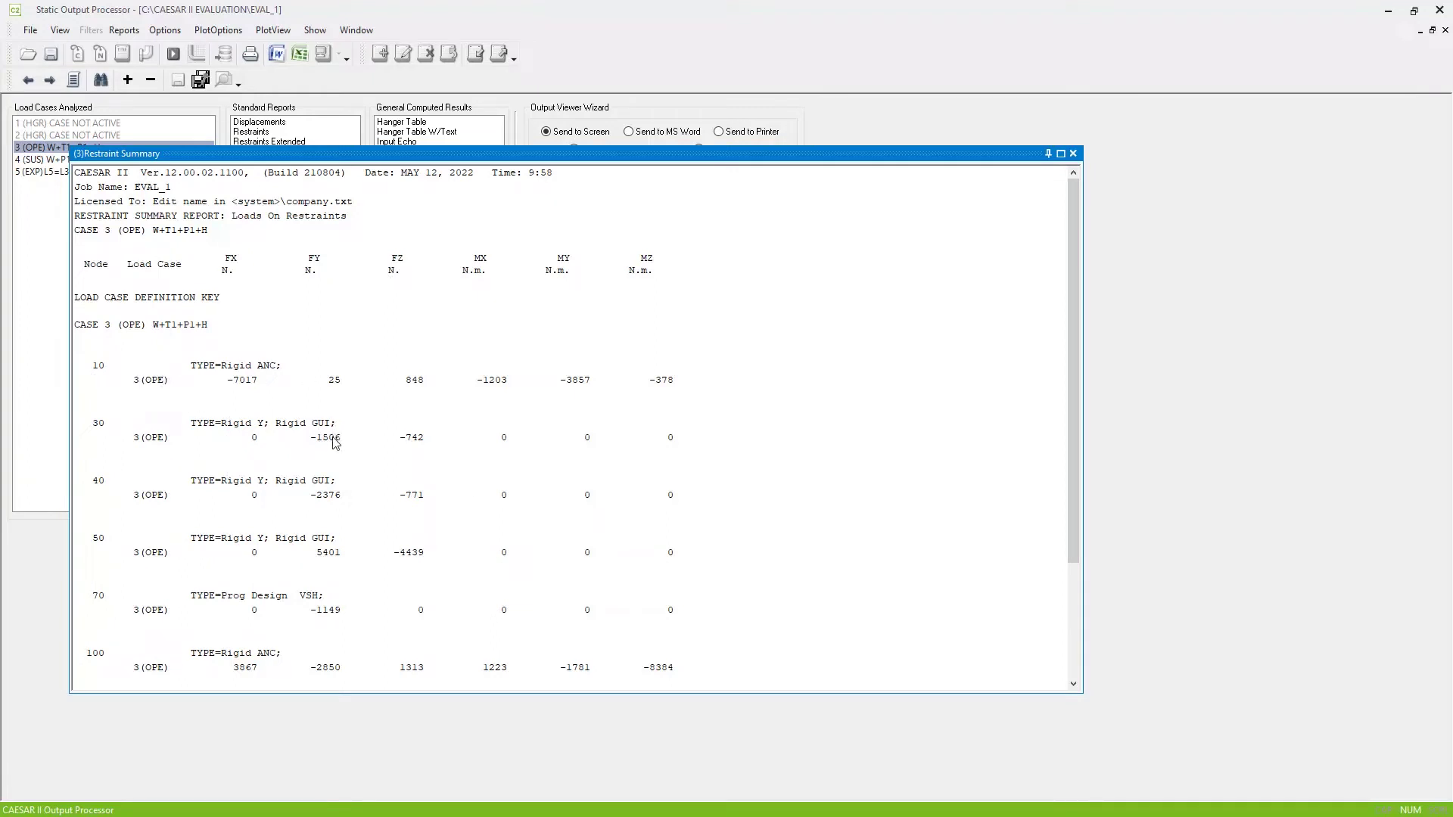
left_click(332, 610)
scroll(331, 609, "down", 1)
scroll(331, 585, "down", 2)
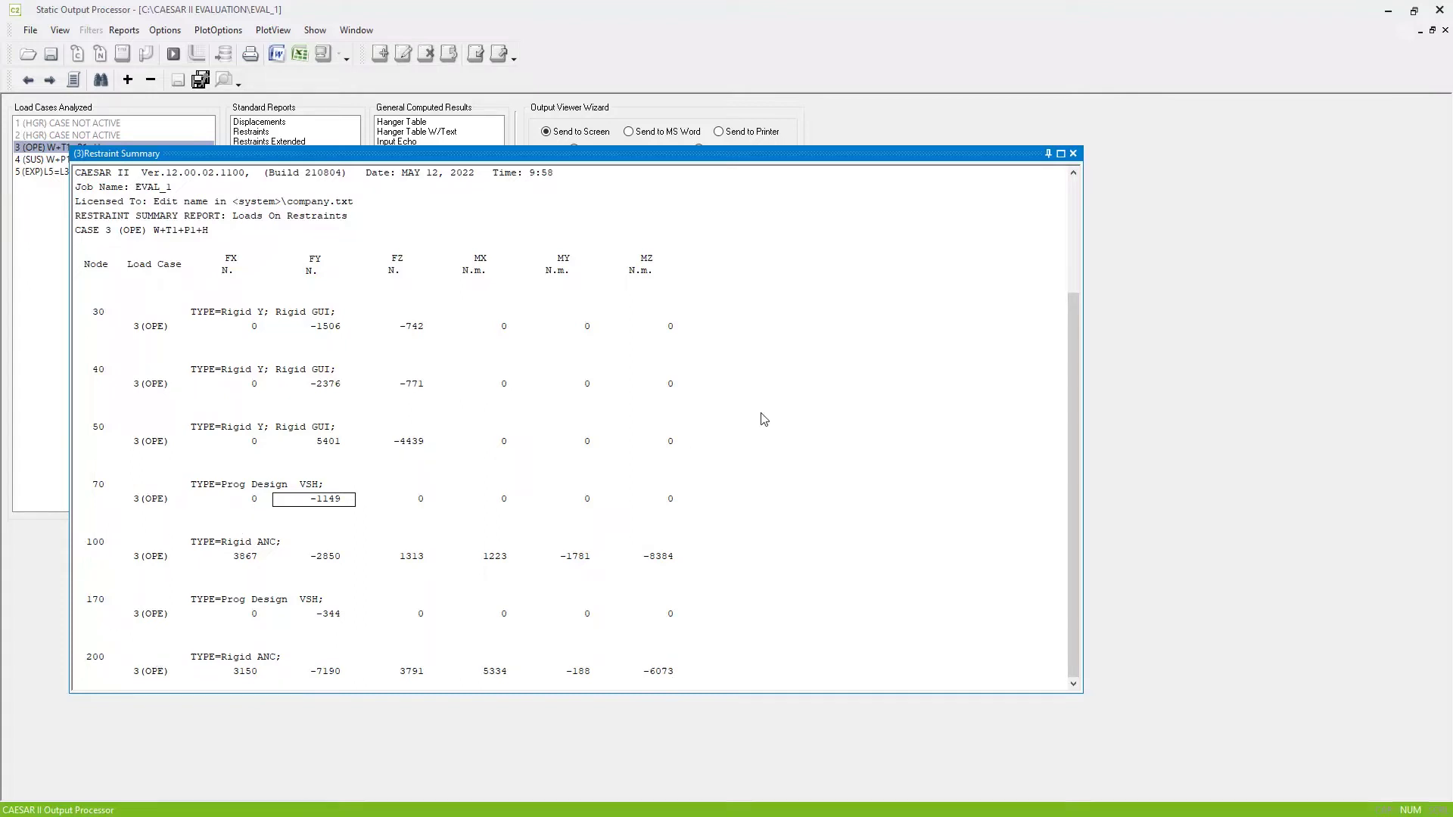
left_click(1072, 153)
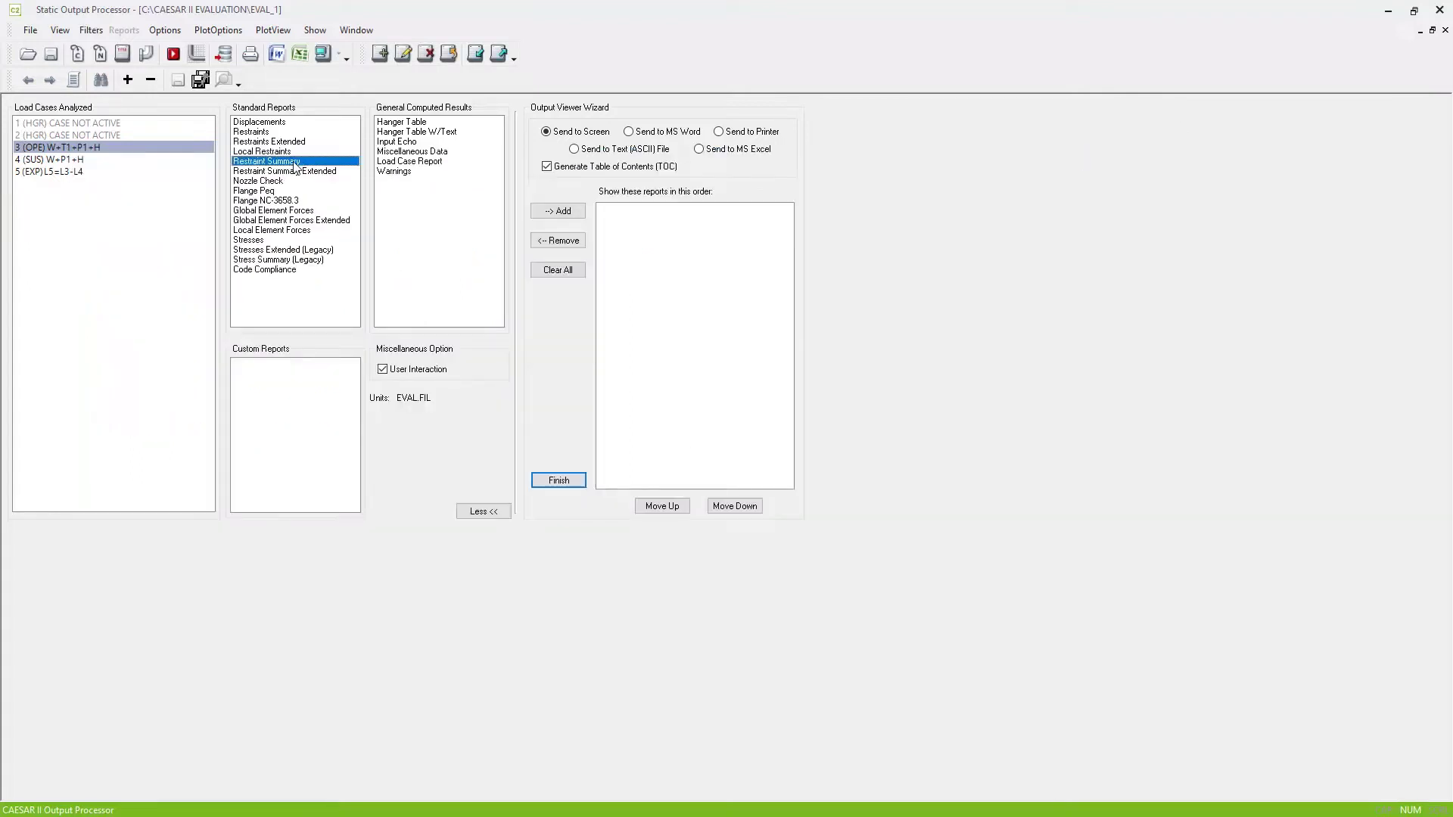
left_click(165, 149)
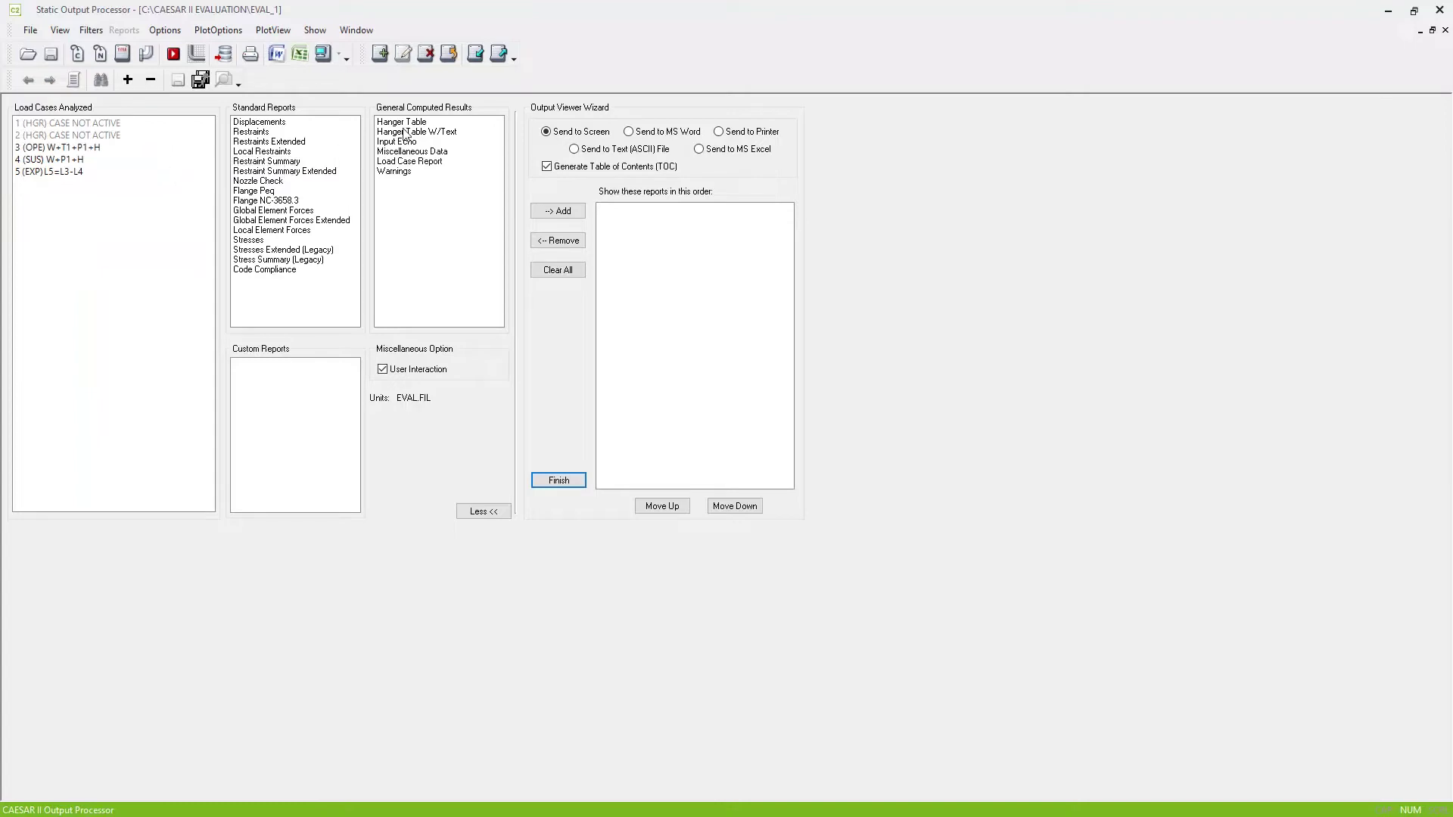
left_click(437, 133)
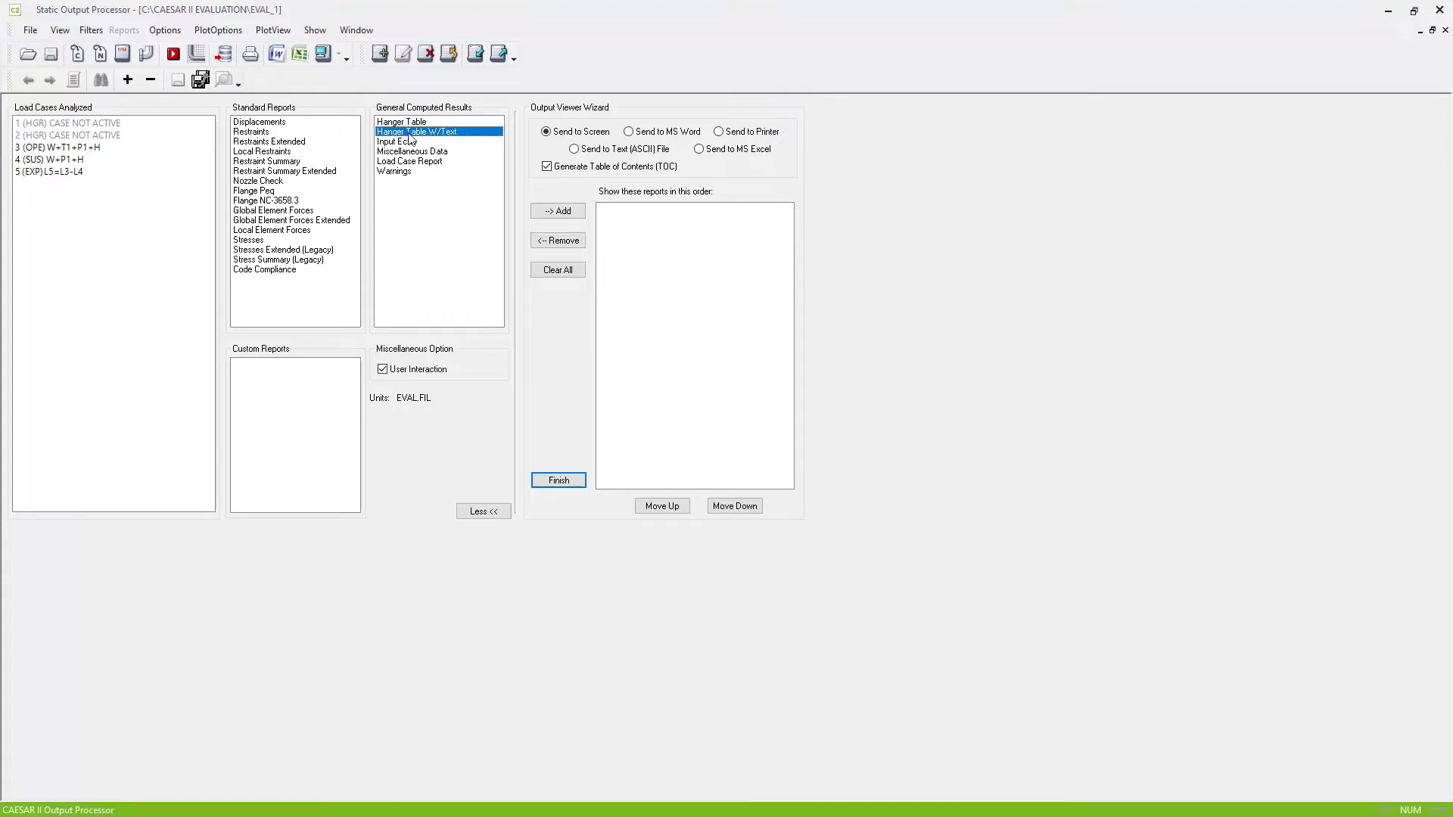
left_click(323, 53)
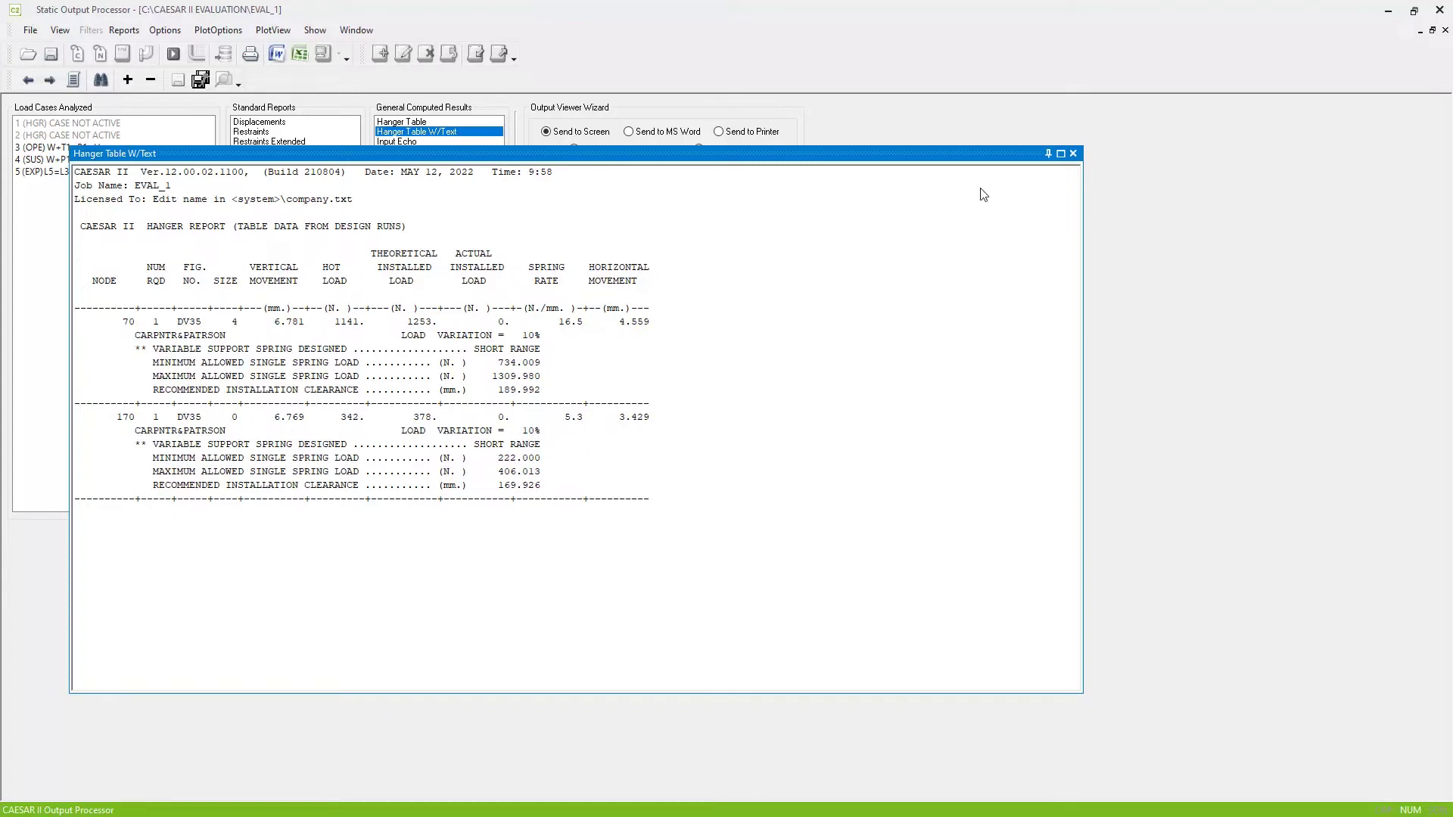
left_click(1073, 155)
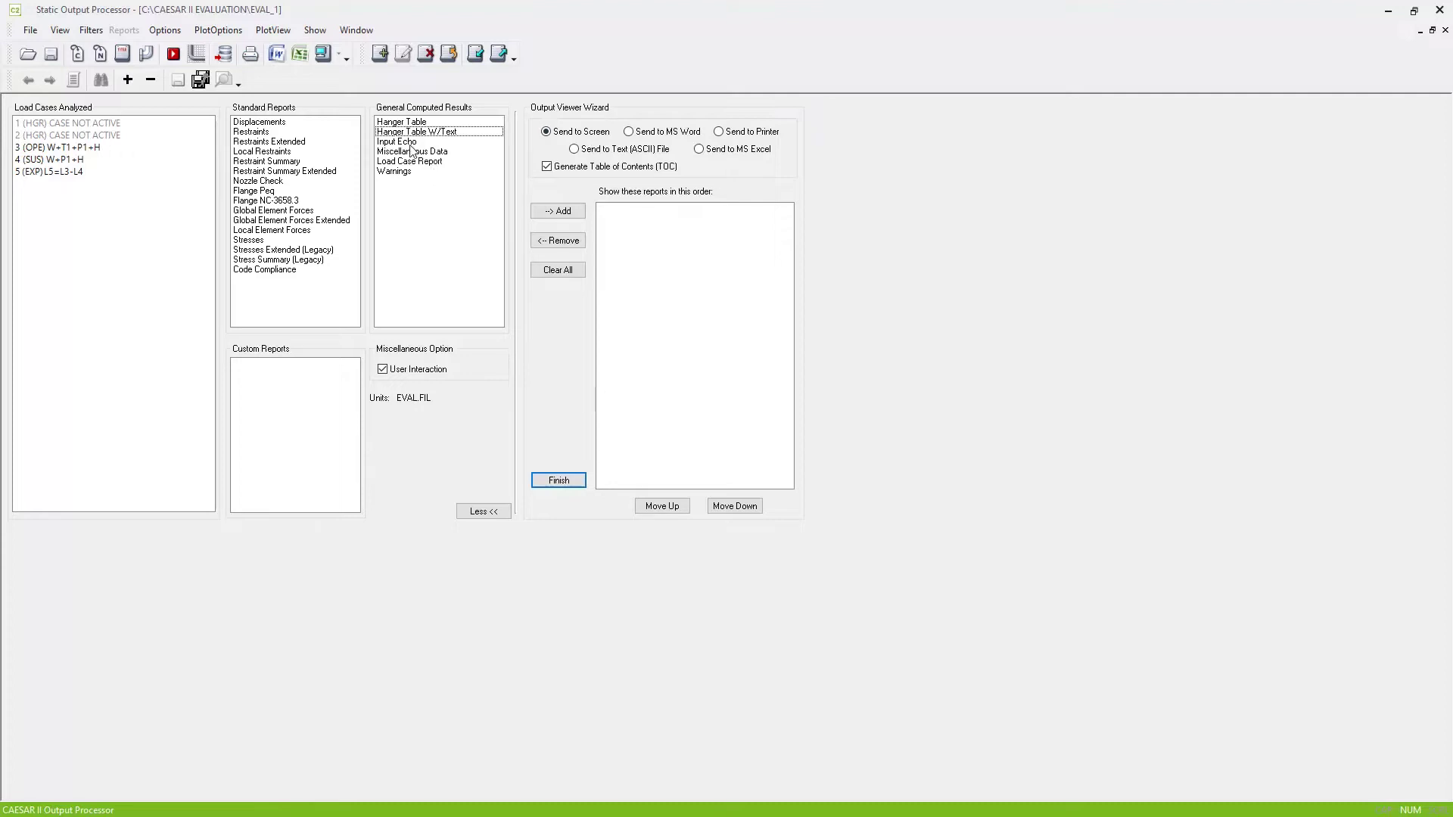
Queue the 3 (OPE) Restraint Summary and the 4 (SUS) and 5 (EXP) Stresses reports
left_click(98, 147)
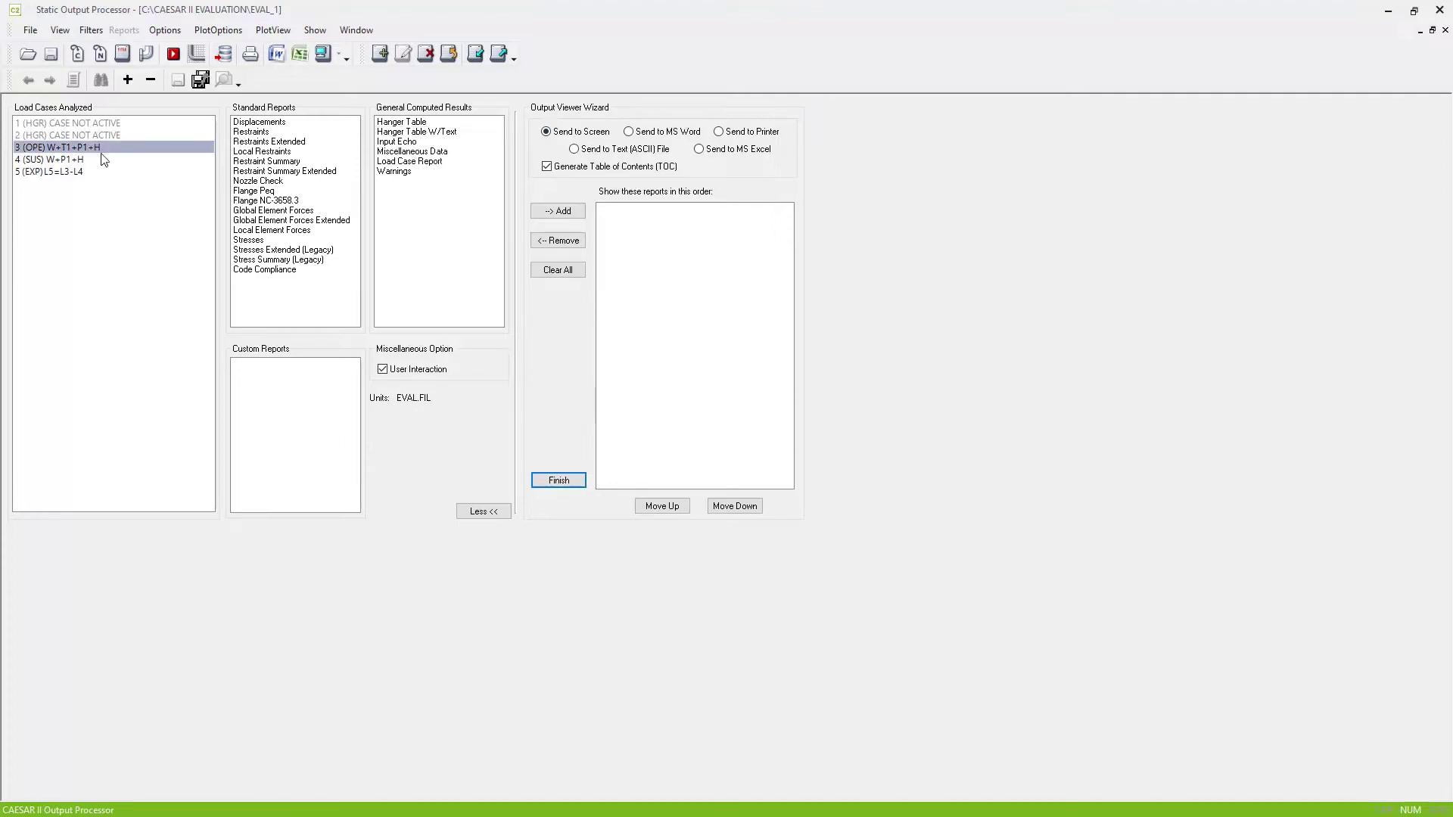
left_click(311, 162)
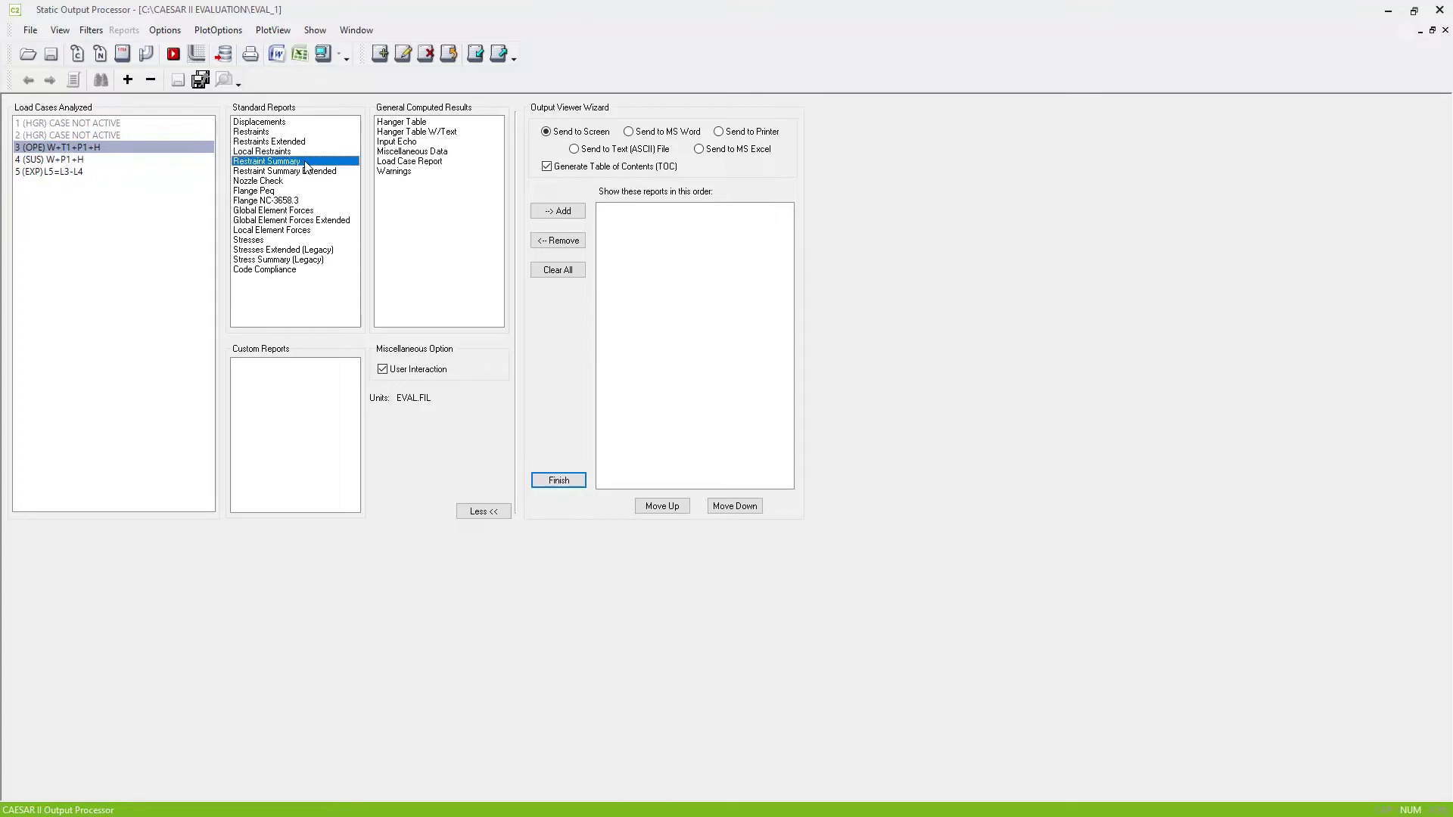
left_click(577, 211)
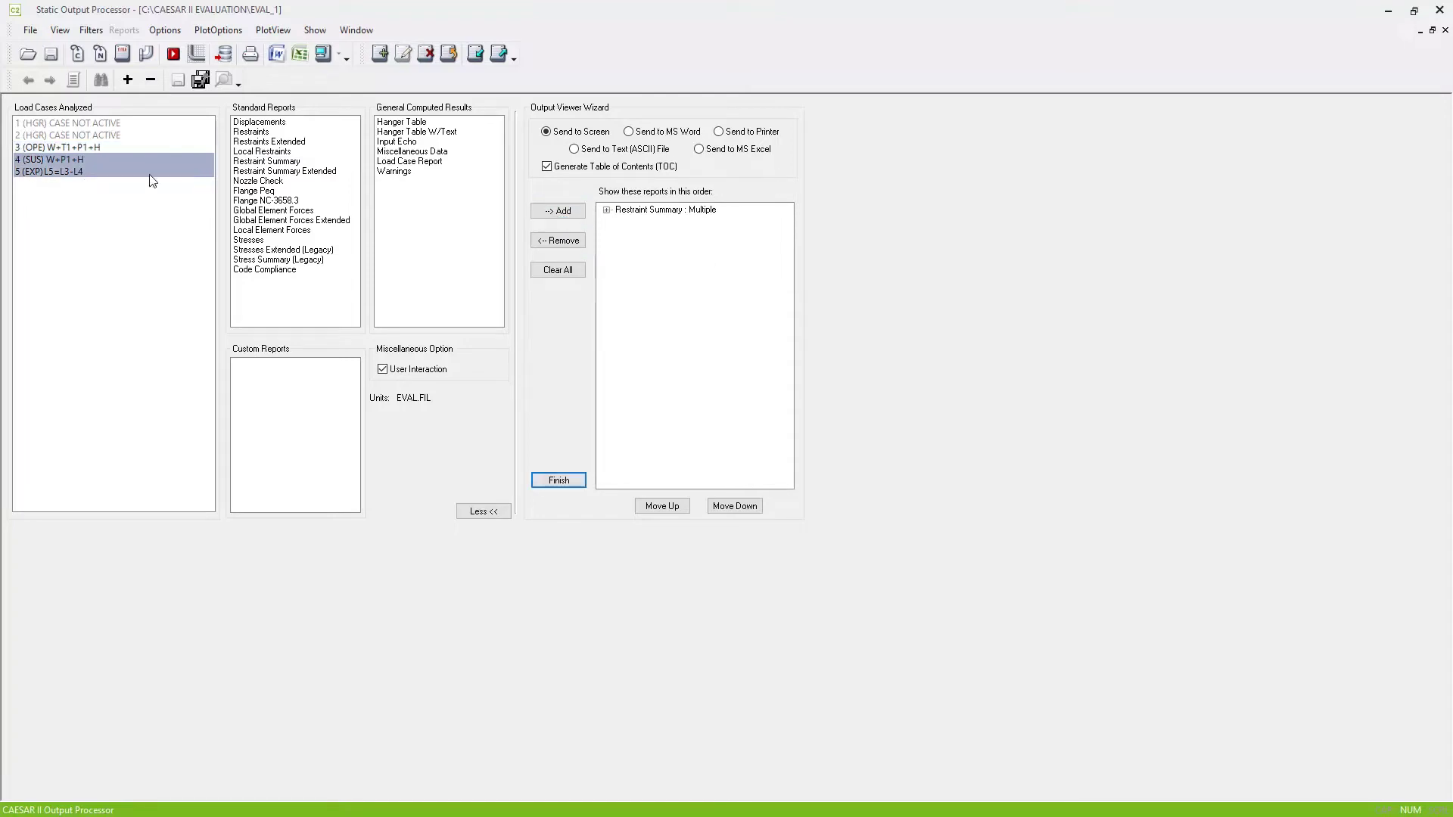
left_click_drag(80, 161, 151, 173)
left_click(257, 240)
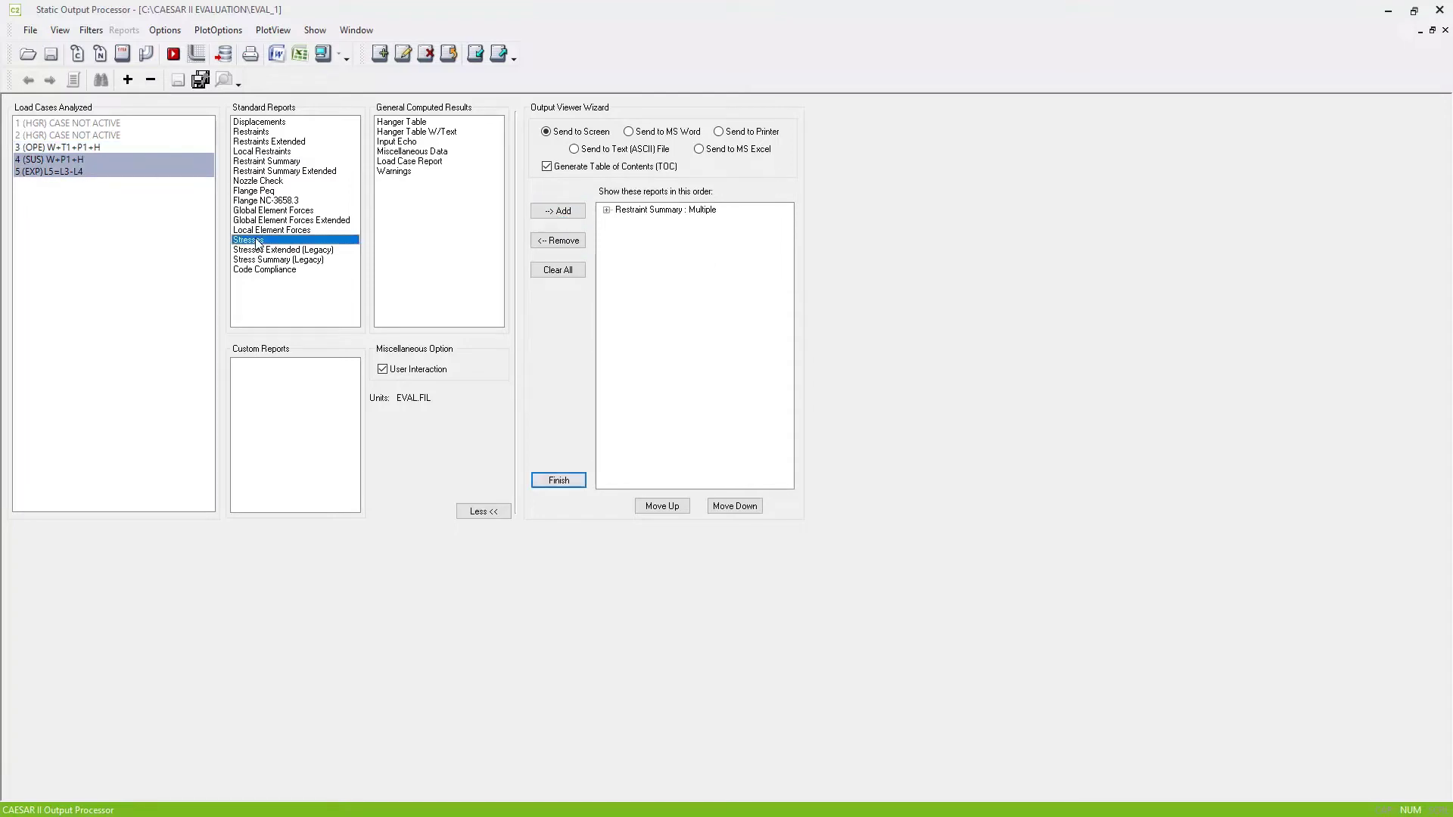
left_click(569, 214)
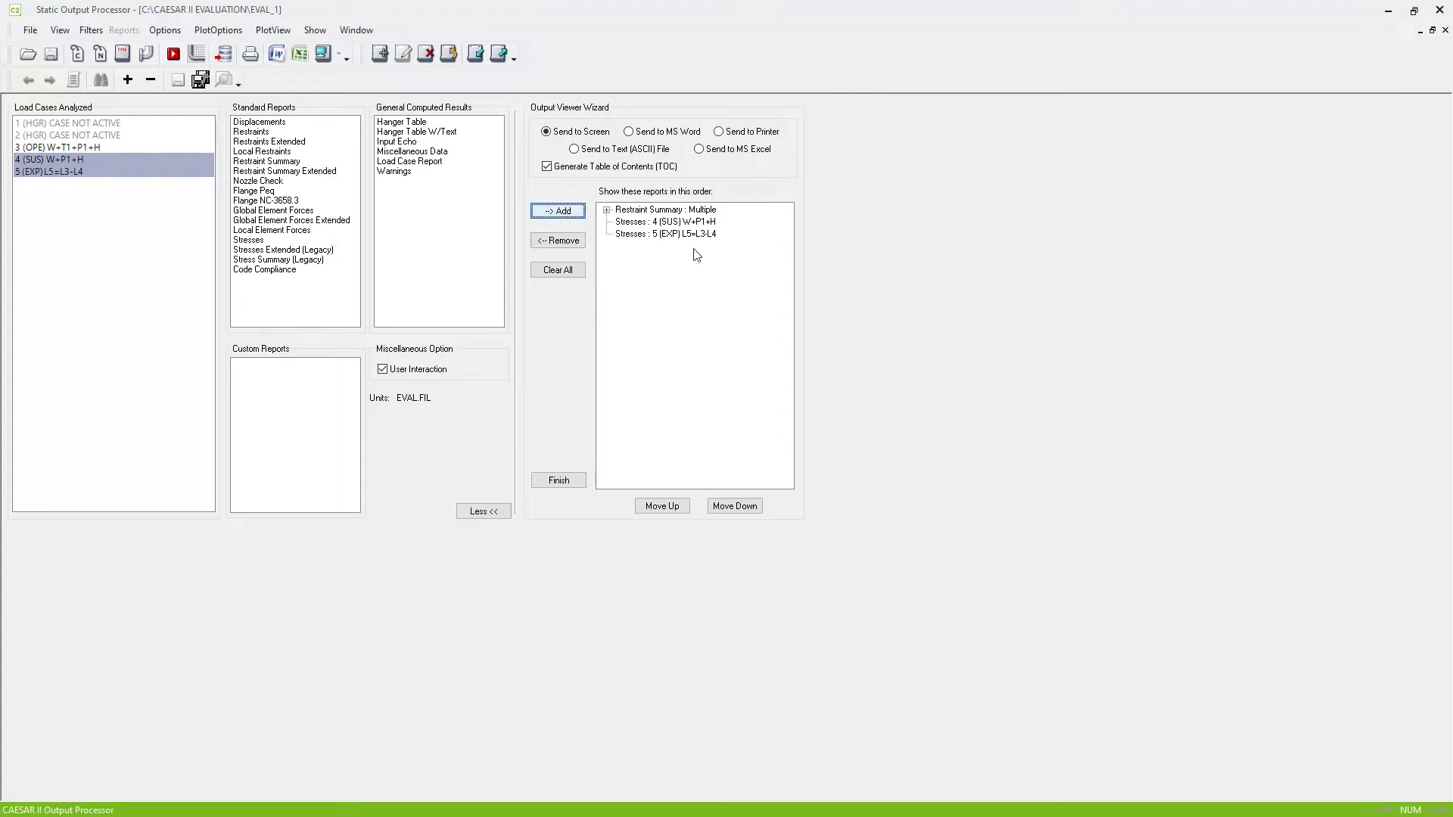
Queue the Hanger Table W/Text report and send all queued reports to MS Word
left_click(424, 131)
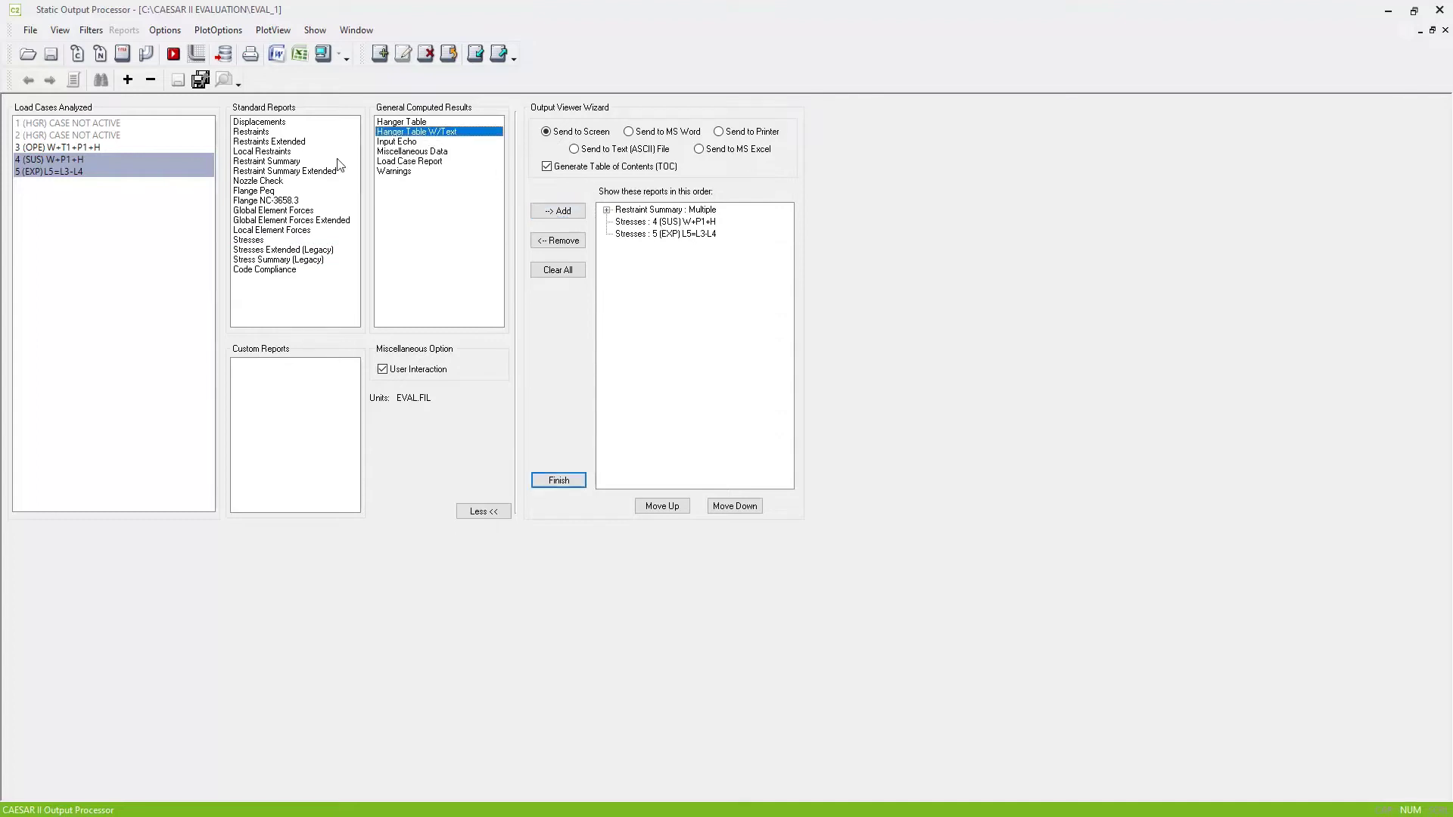
left_click(139, 163)
left_click(139, 171)
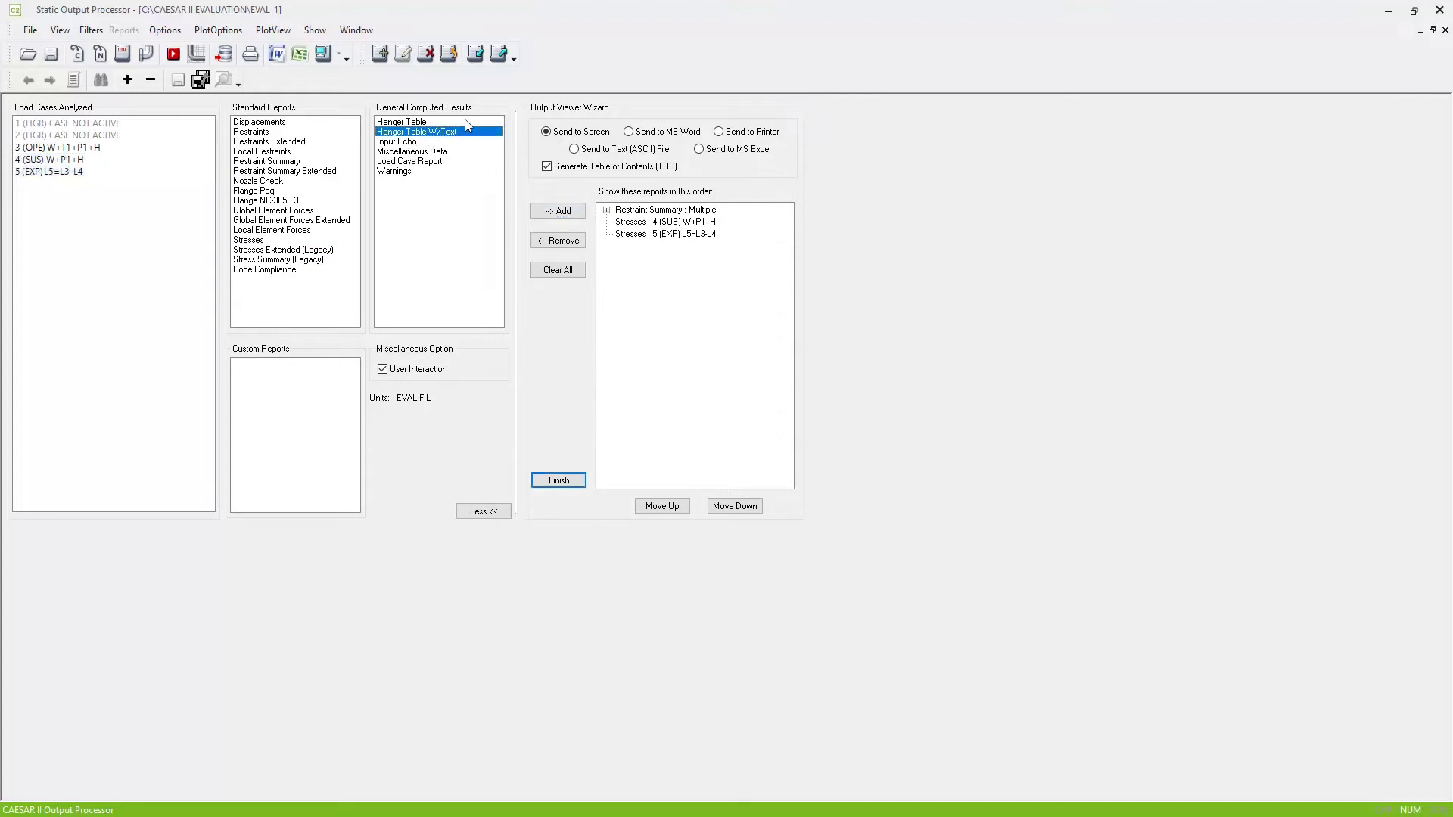
left_click(558, 211)
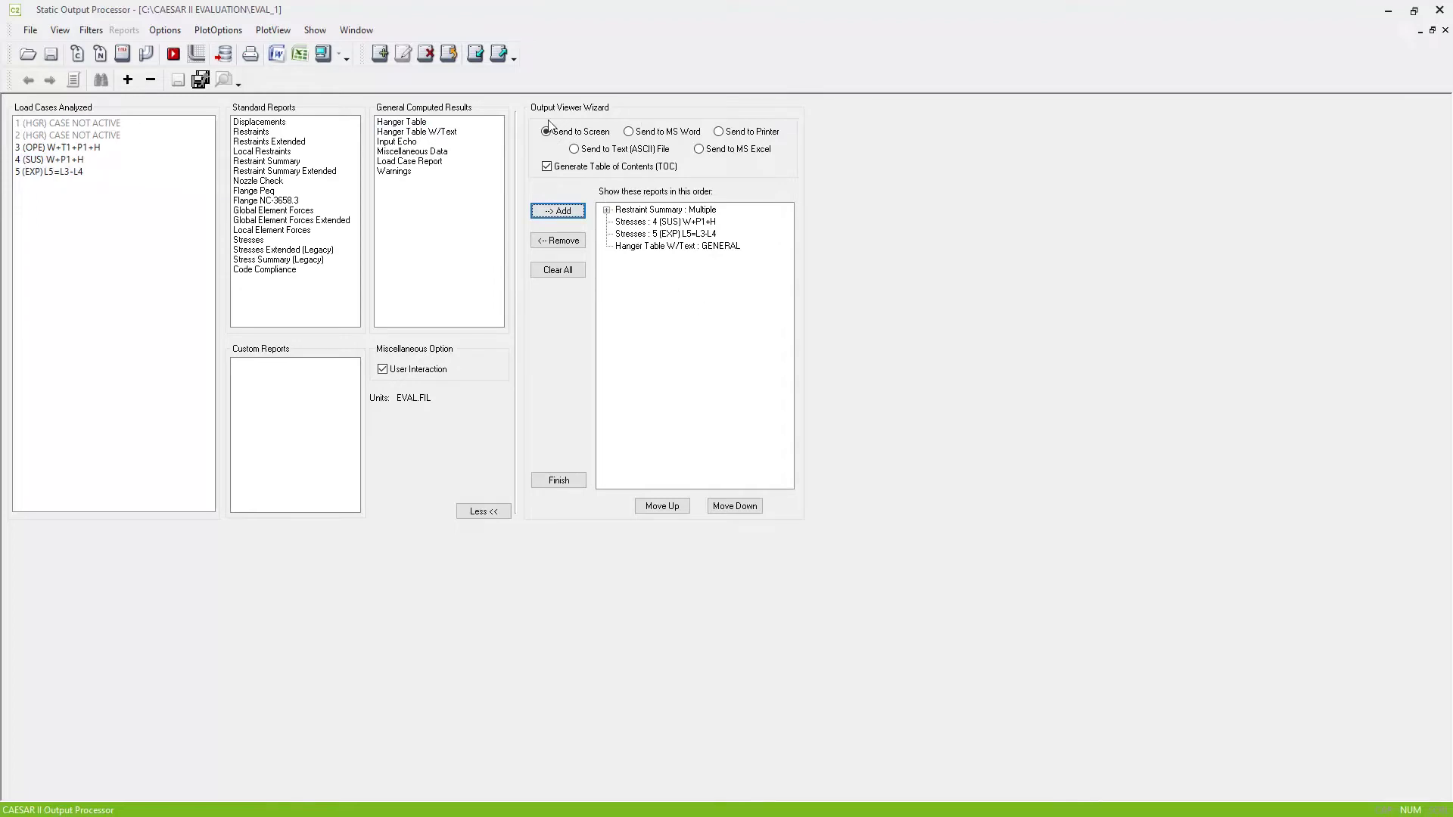
left_click(629, 134)
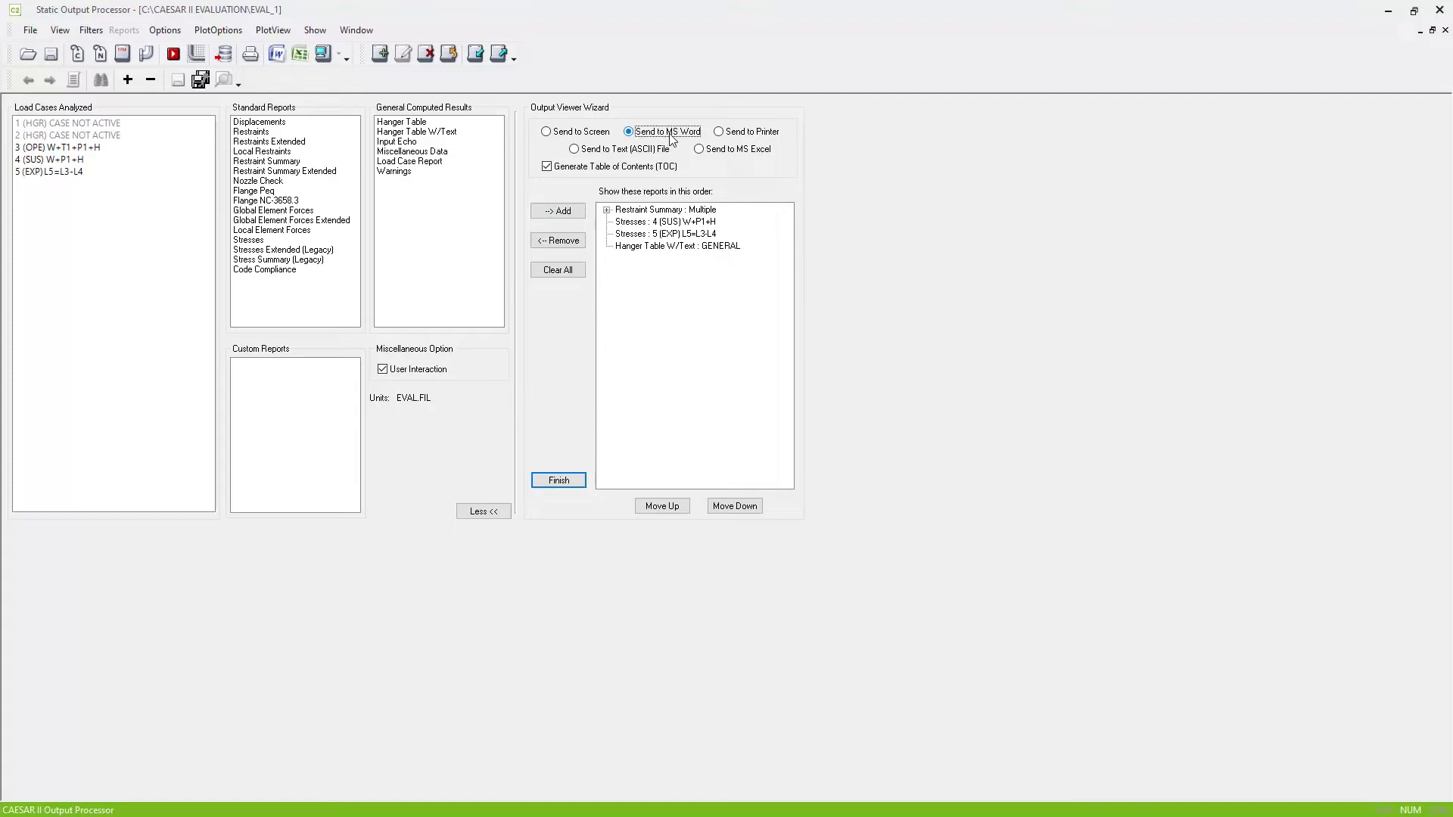
left_click(560, 481)
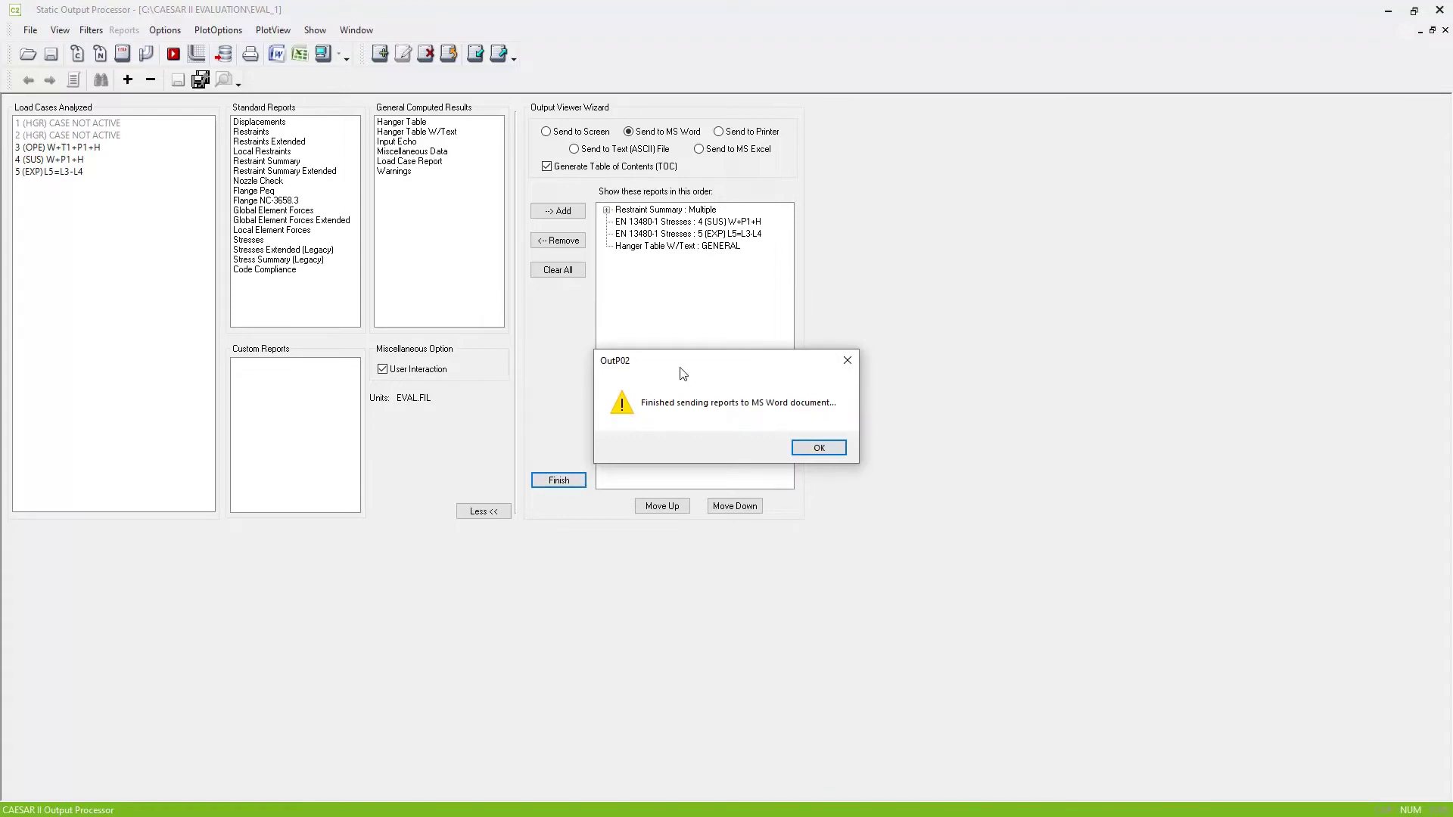
Acknowledge the completion message once Word finishes building the report document
left_click(817, 448)
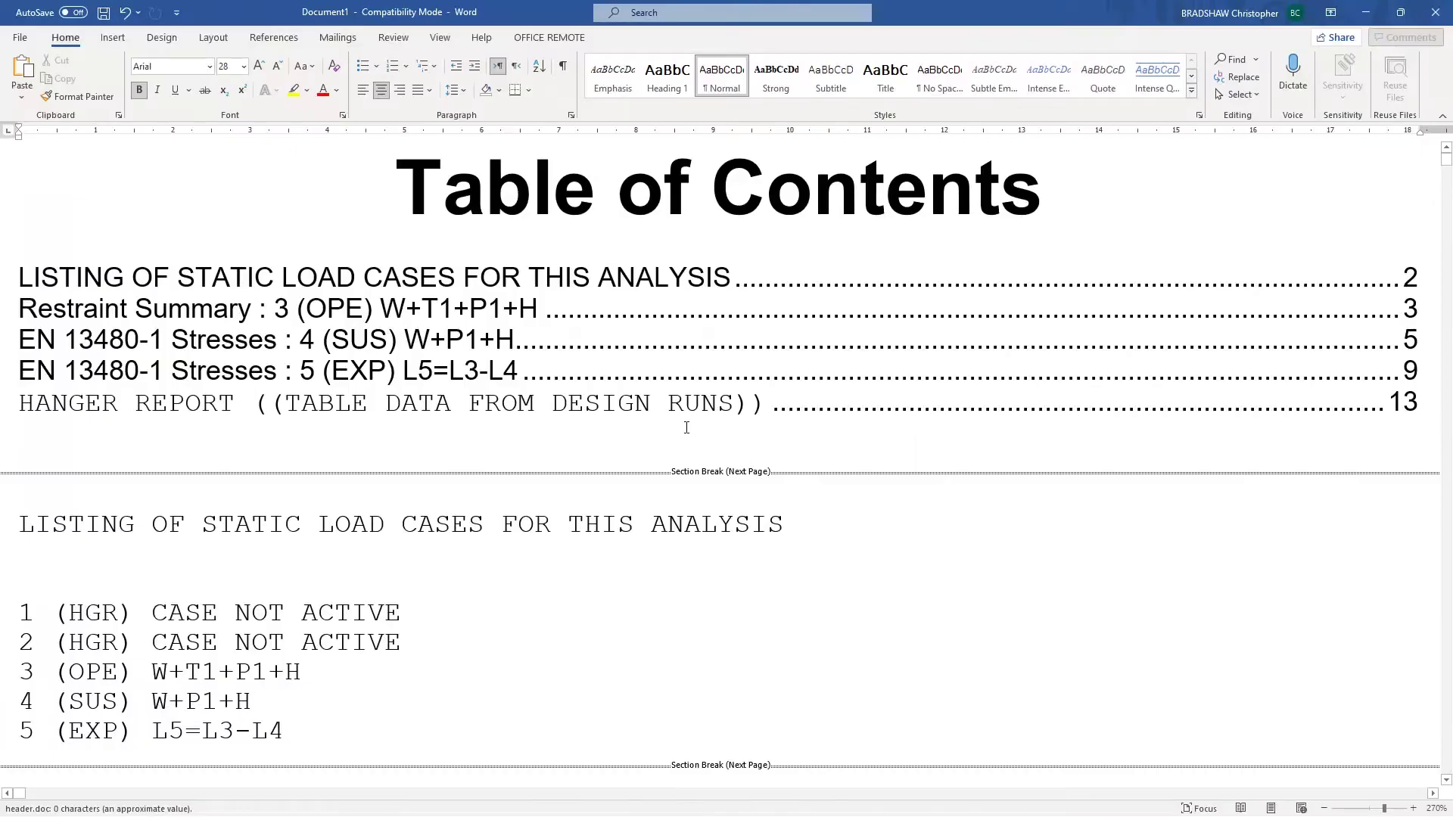
Apply a blue Grid Table style to the Load Case Definition Key table
scroll(690, 367, "down", 2, "ctrl")
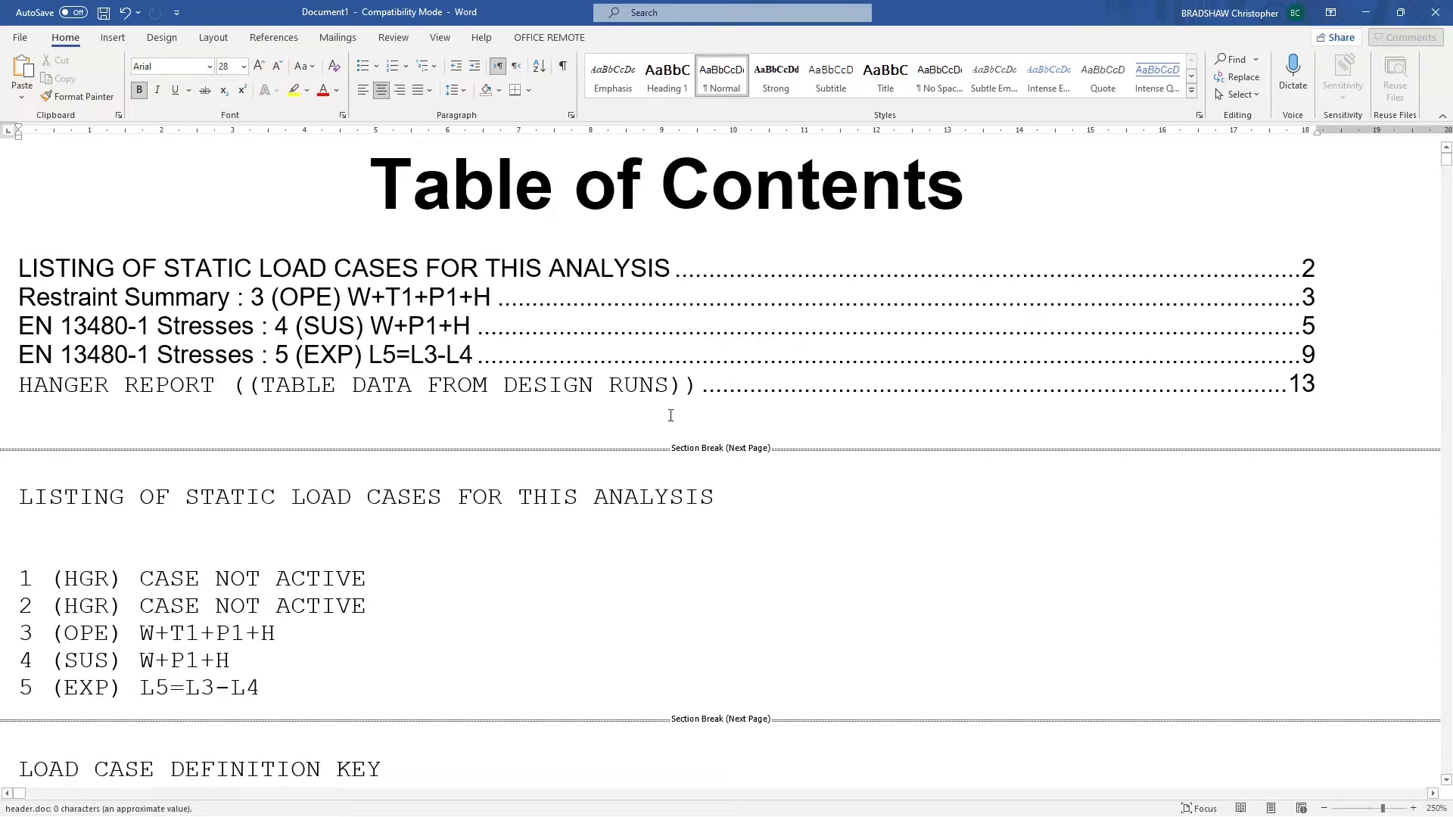
scroll(644, 401, "down", 5)
scroll(643, 401, "down", 3)
scroll(555, 387, "down", 3, "ctrl")
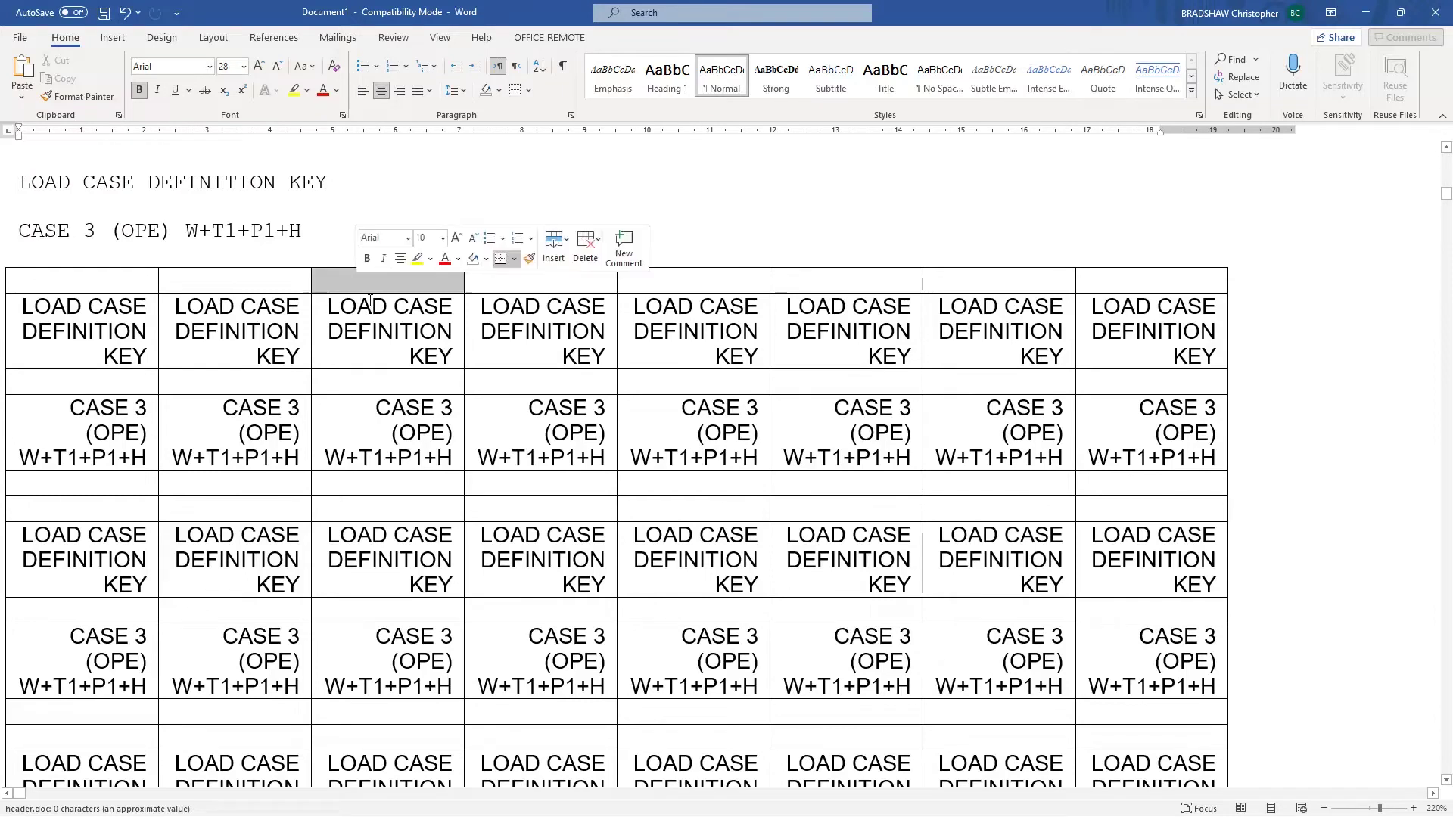
left_click(34, 255)
left_click(23, 284)
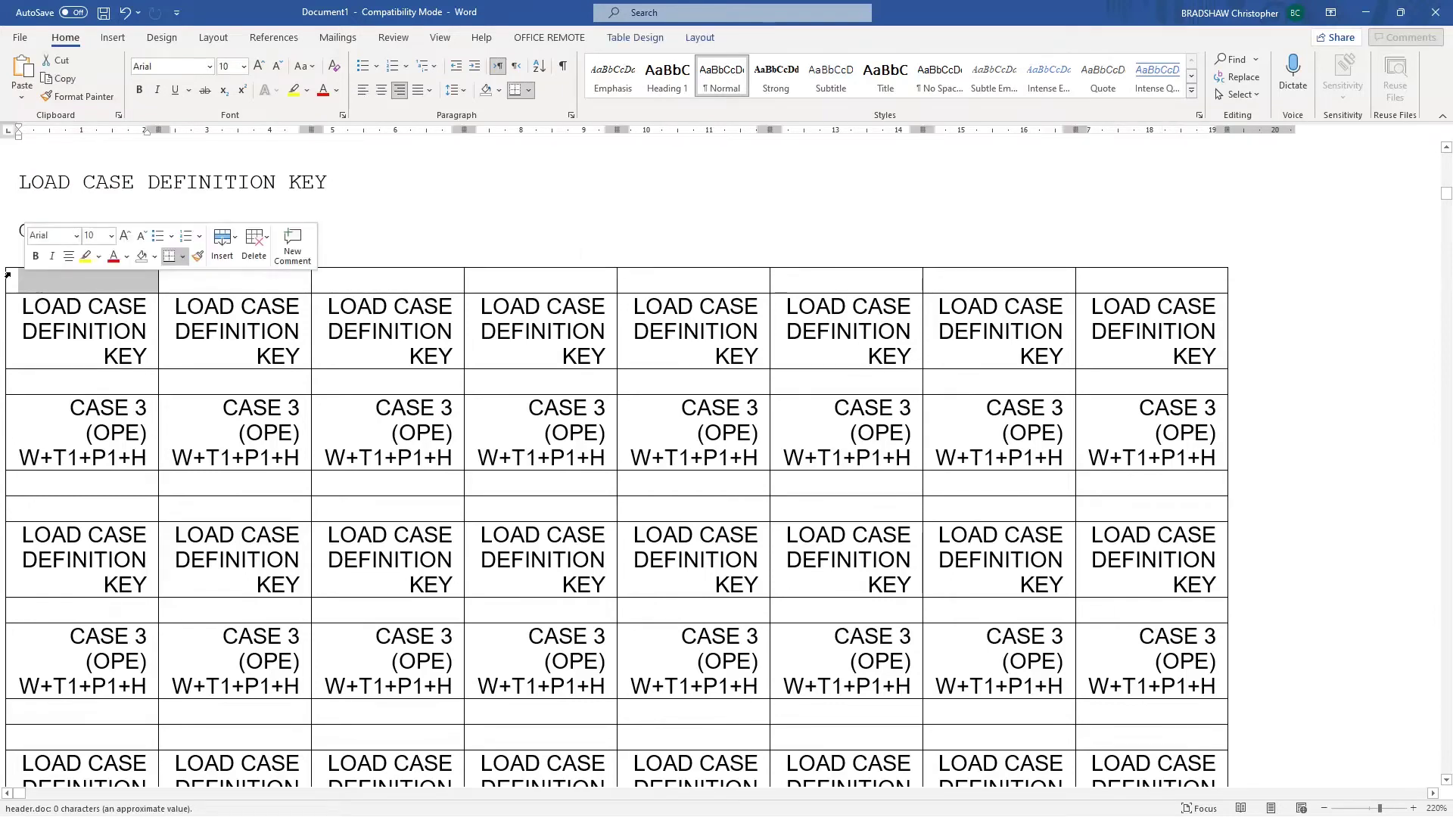
left_click(598, 575, "shift")
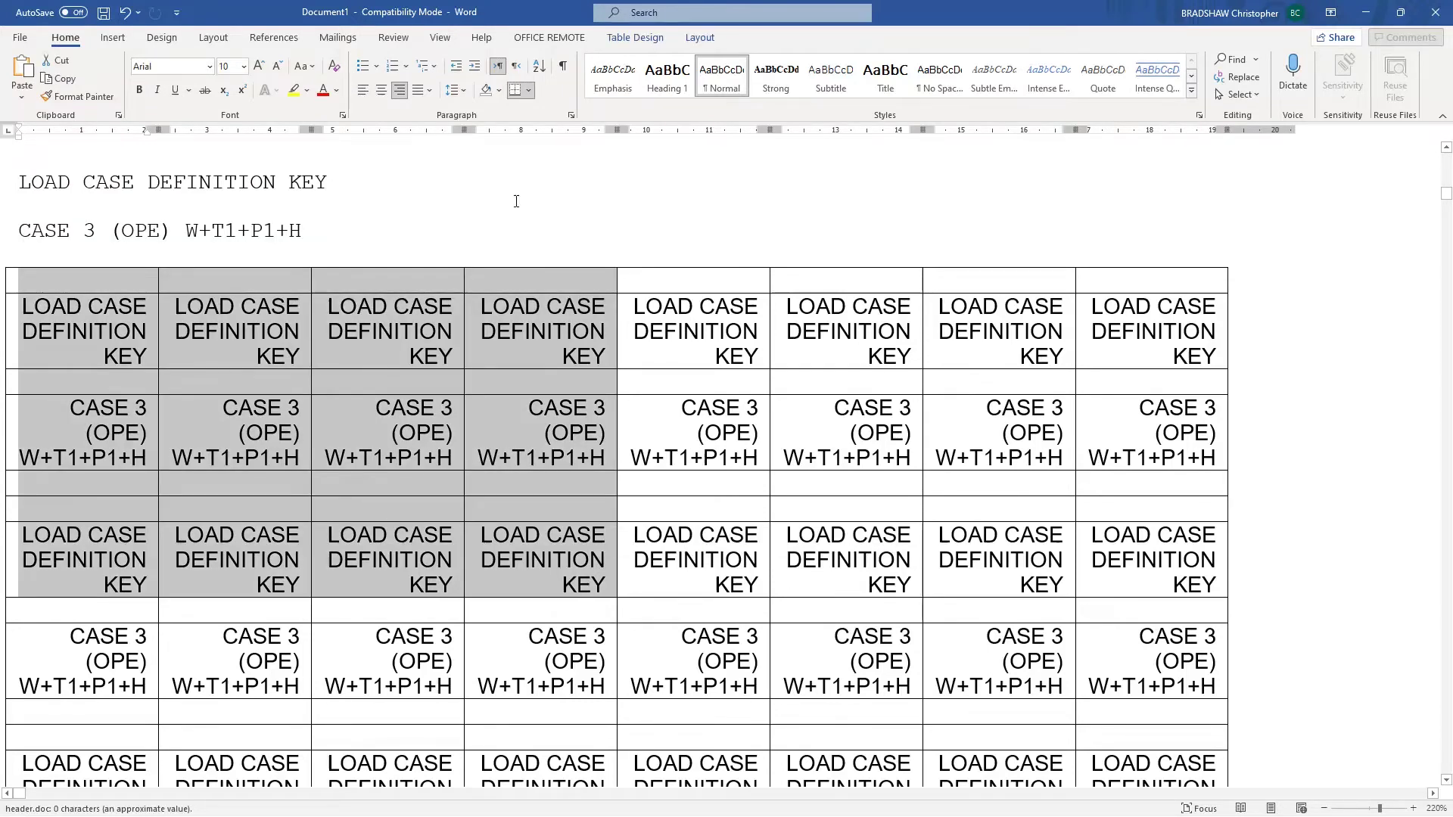
left_click(628, 44)
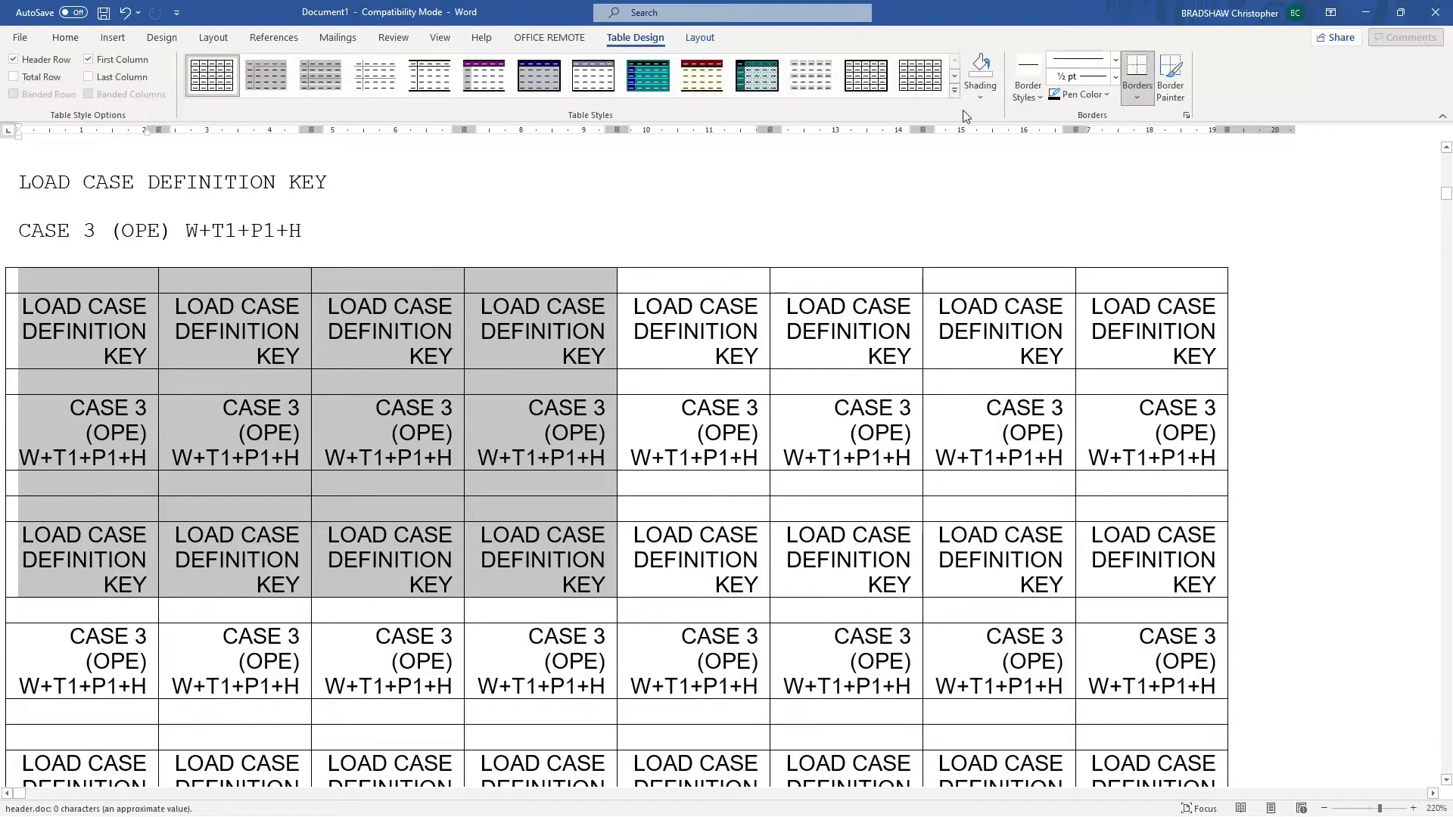
left_click(954, 91)
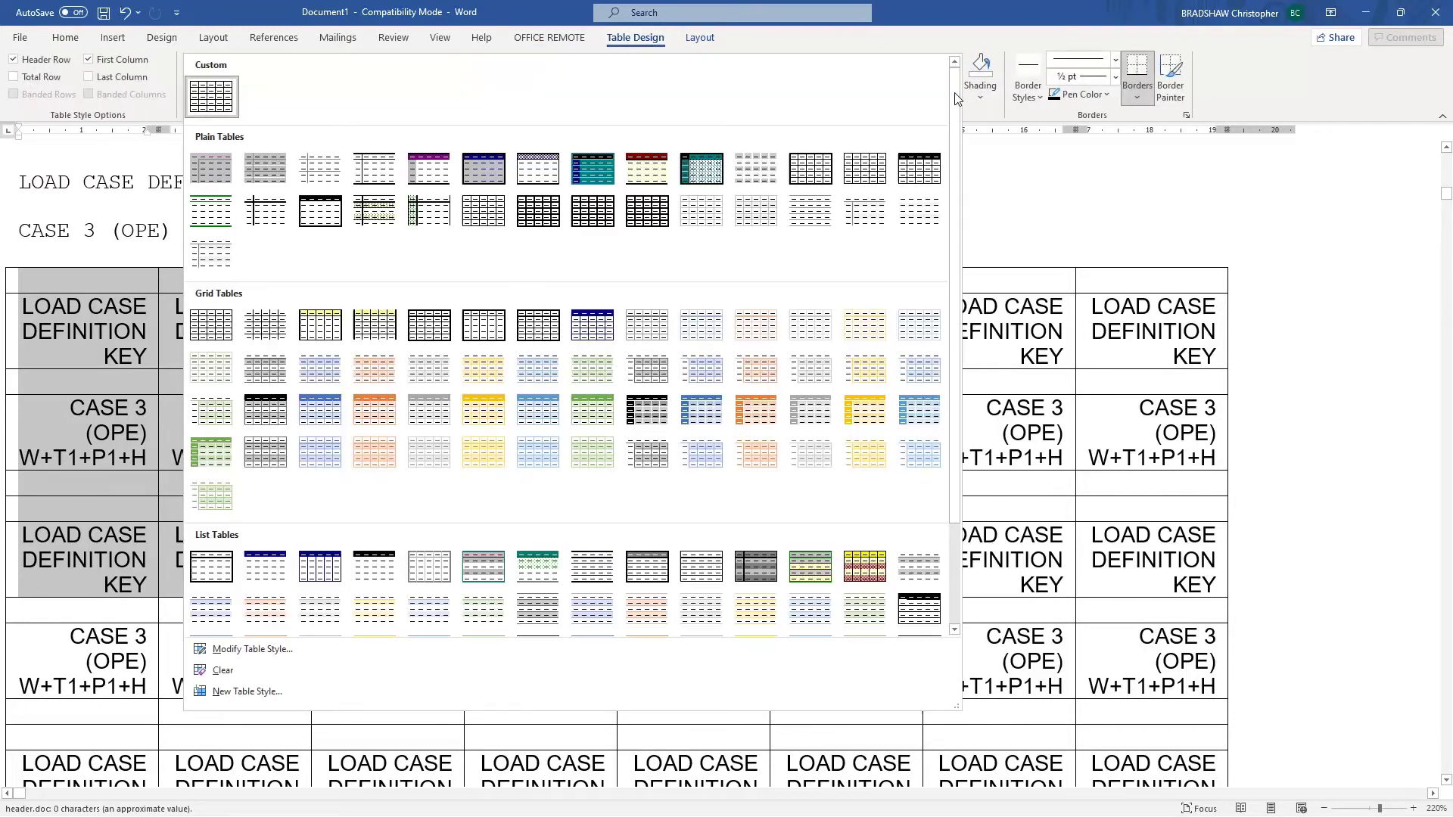
left_click(539, 416)
left_click(1267, 503)
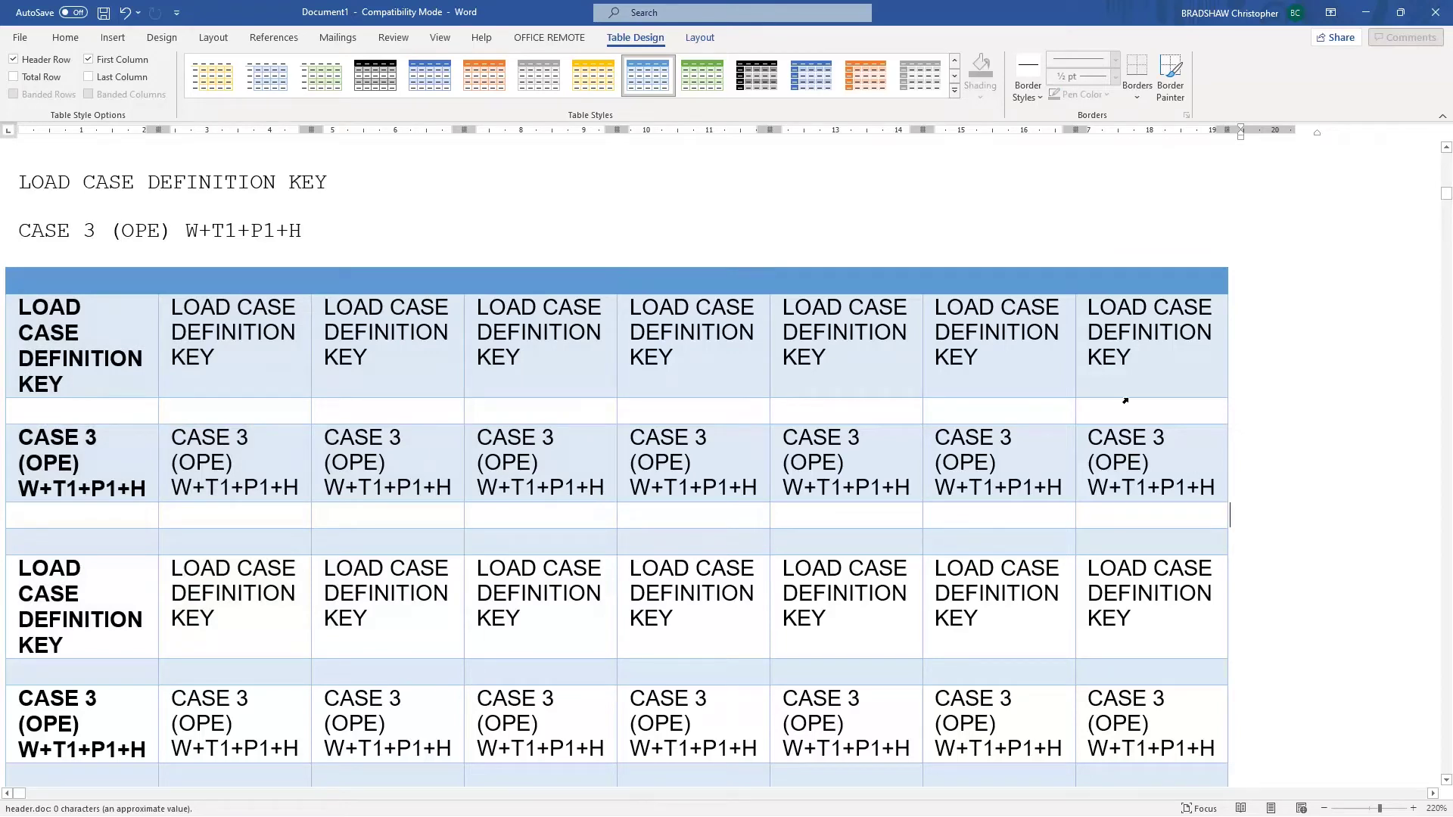
scroll(685, 463, "down", 10)
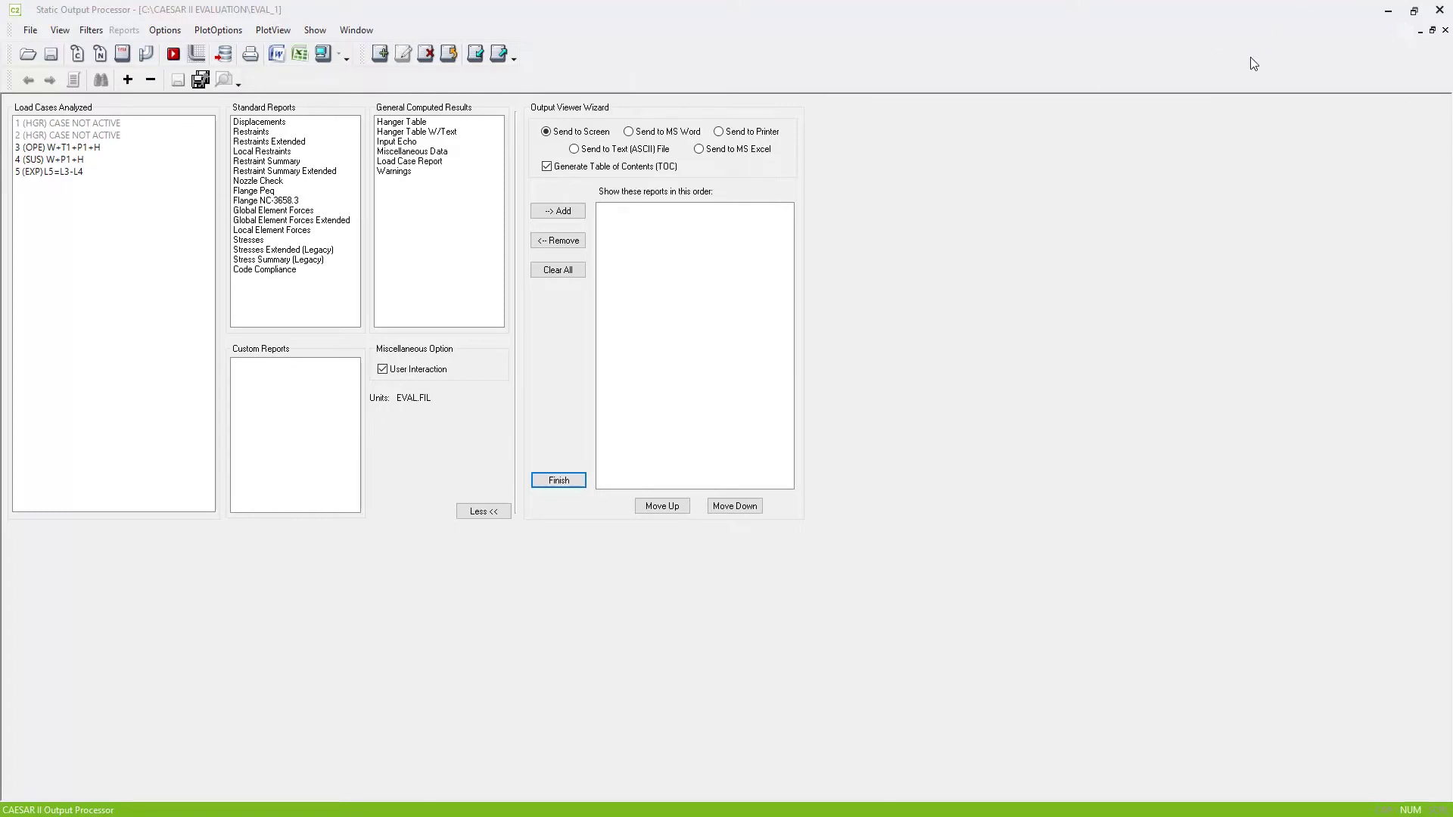
Close the Static Output Processor and run Generate Stress Isometrics to export EVAL_1 to C2Isogen
left_click(1440, 11)
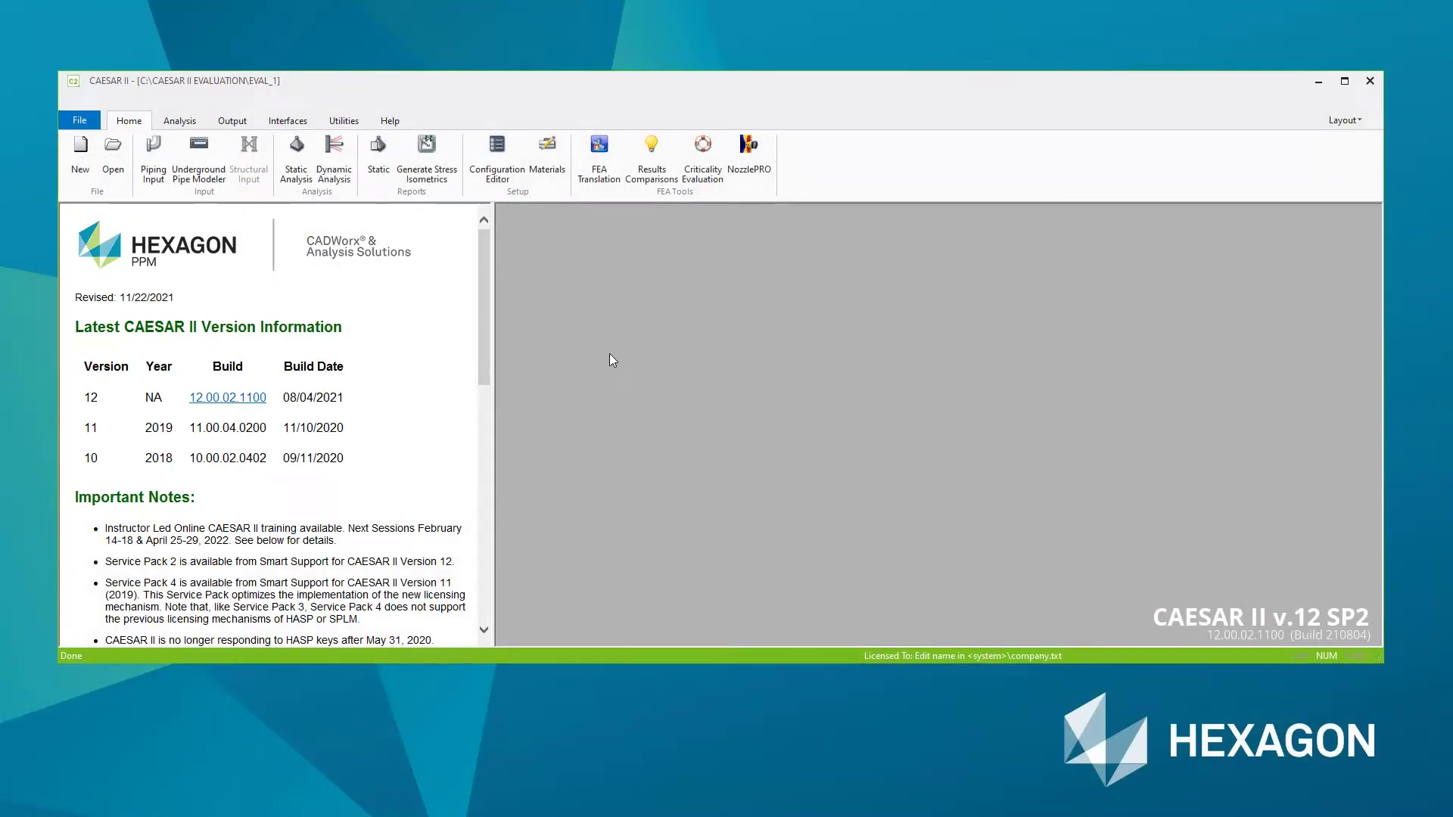
left_click(181, 121)
left_click(231, 121)
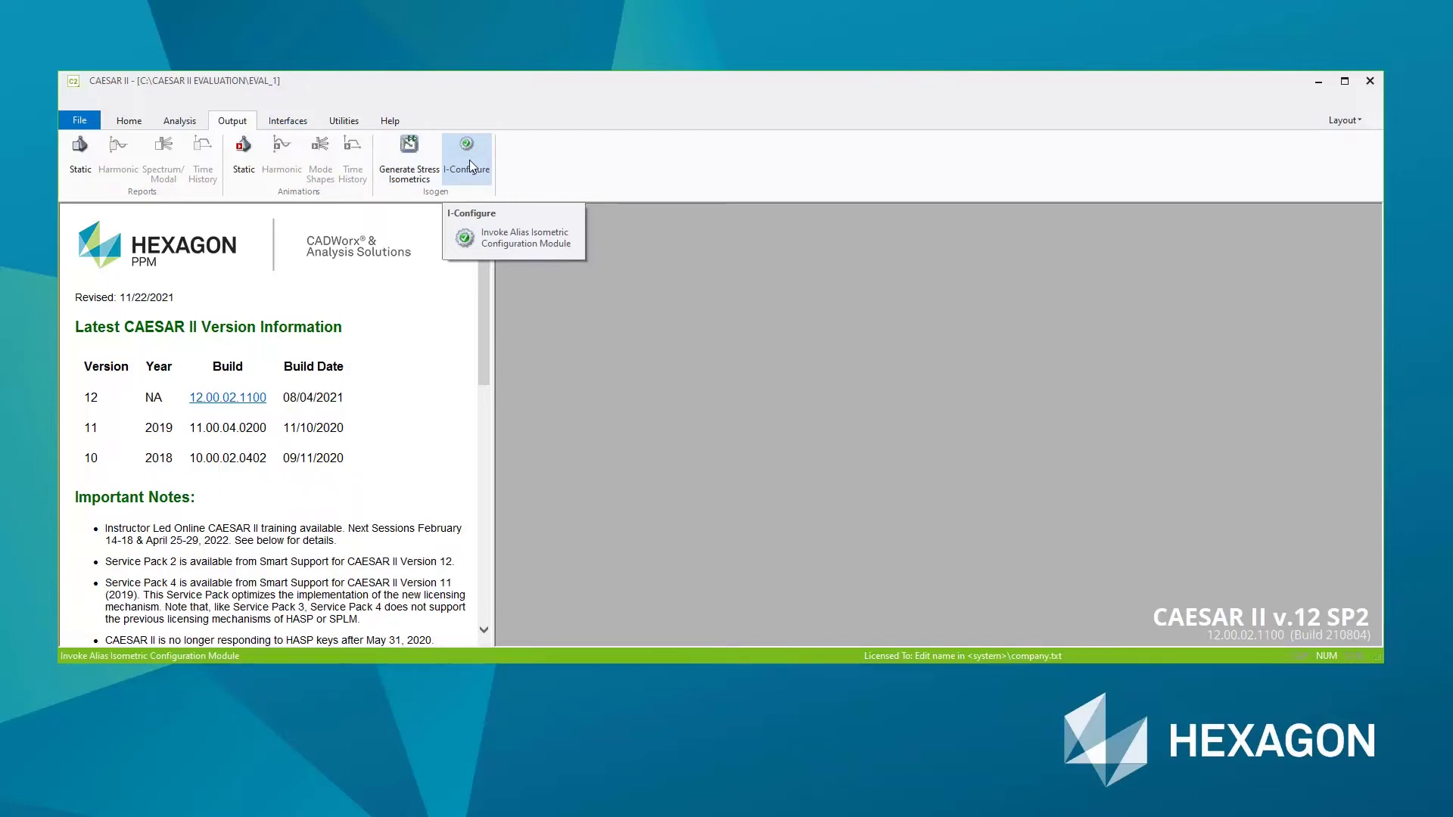
left_click(129, 121)
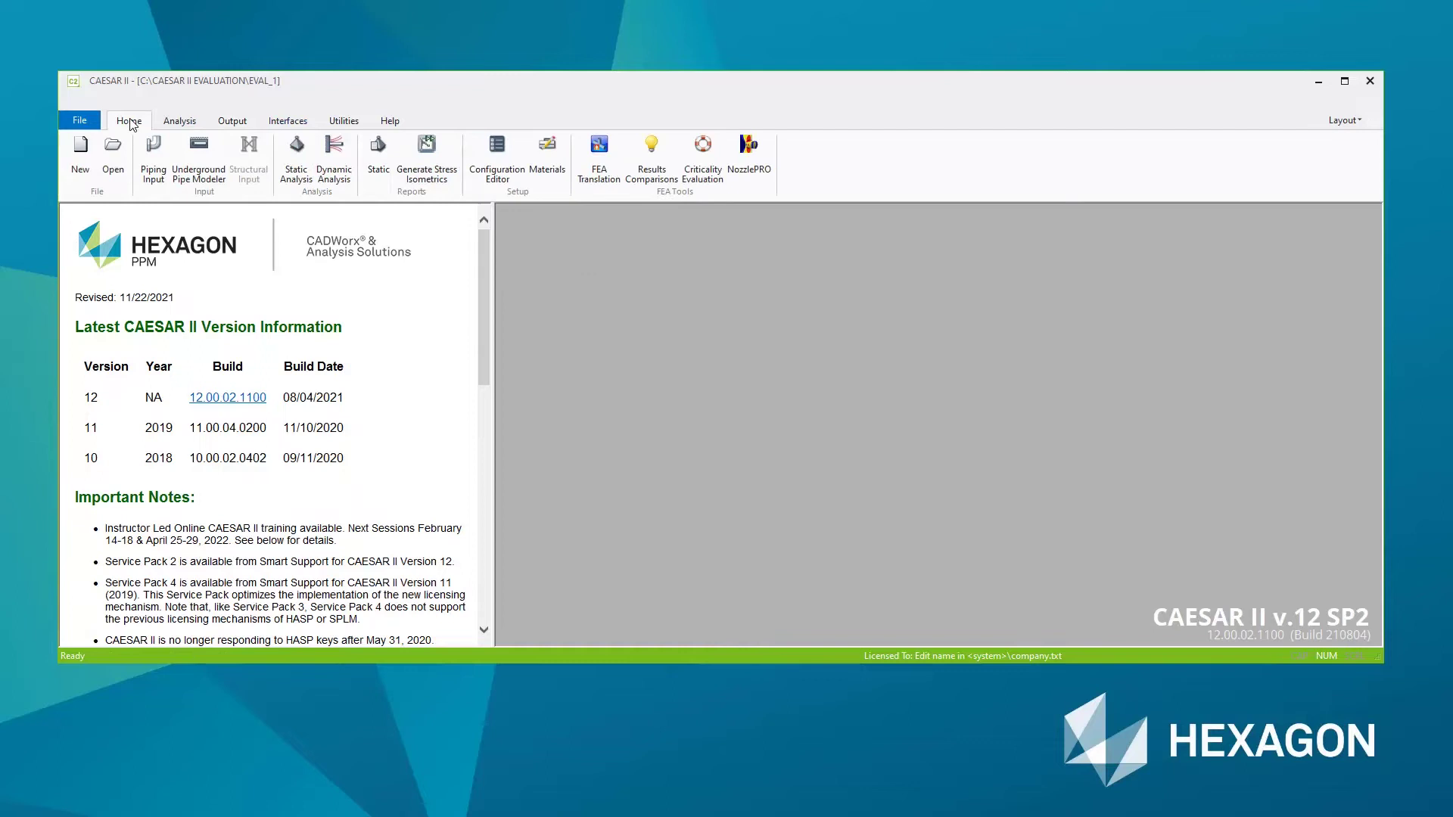
left_click(433, 168)
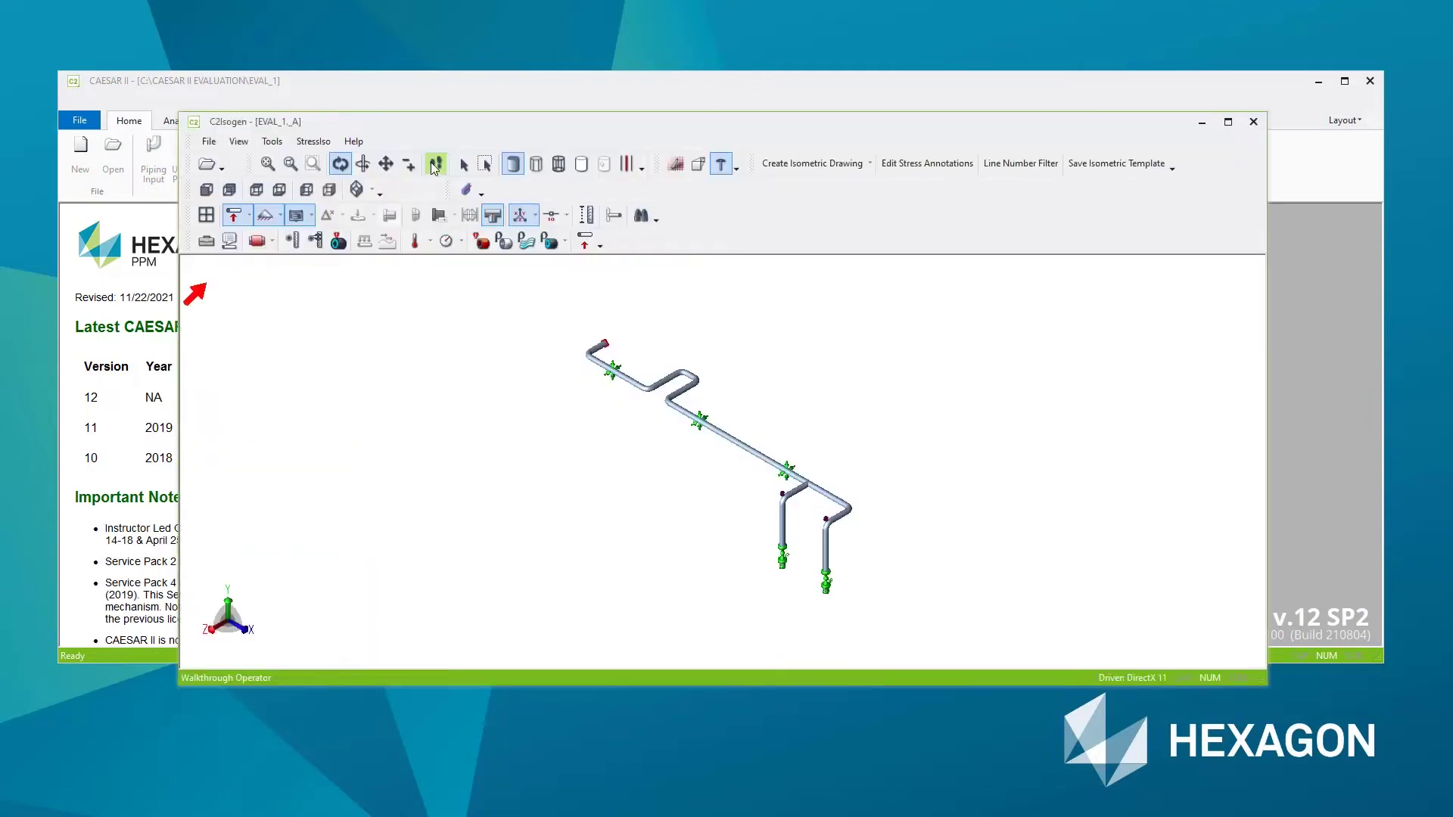
Maximize C2Isogen and open the Stress Isometric Annotations panel, widened to show more columns
left_click(1224, 126)
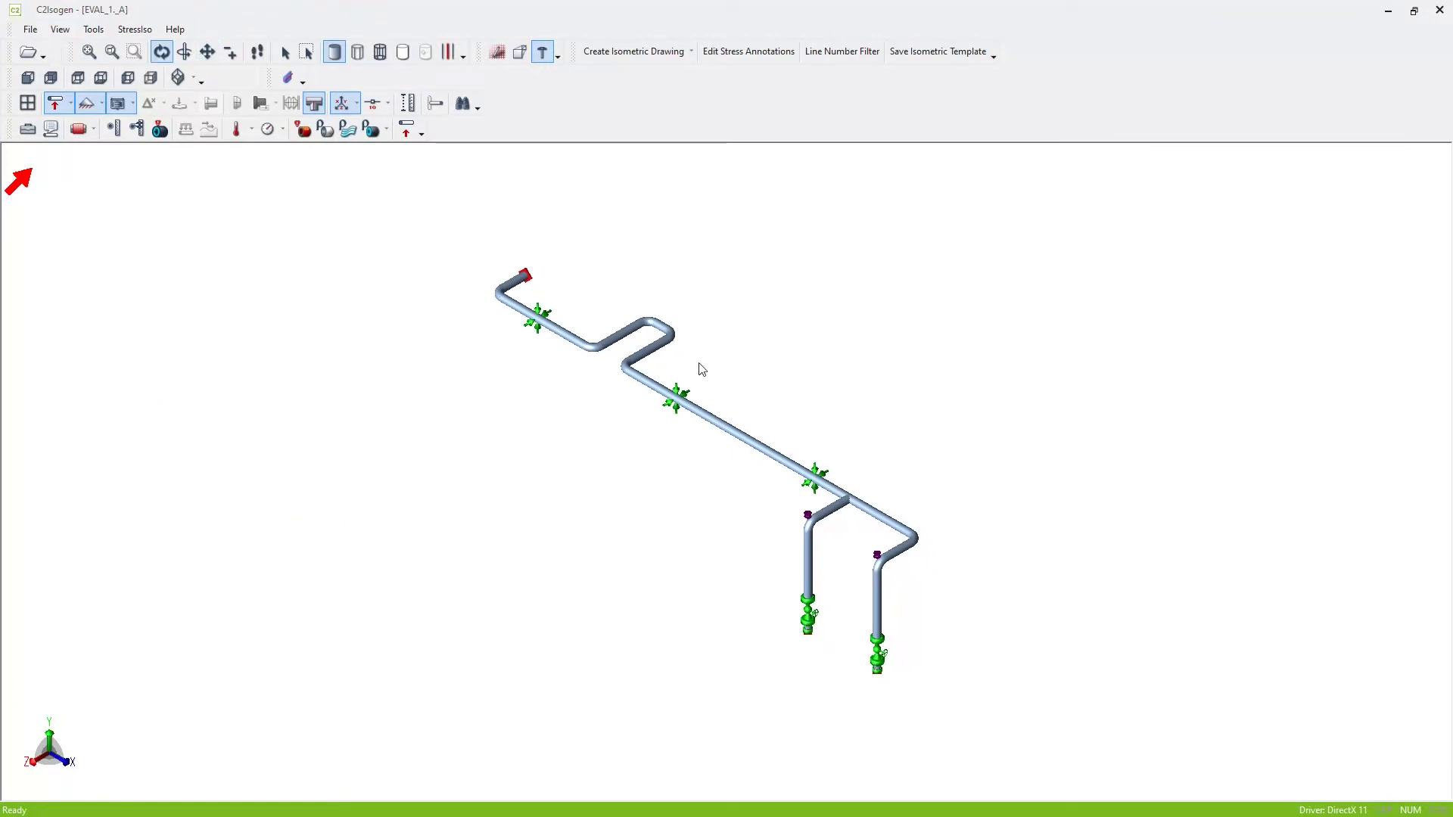
left_click(751, 51)
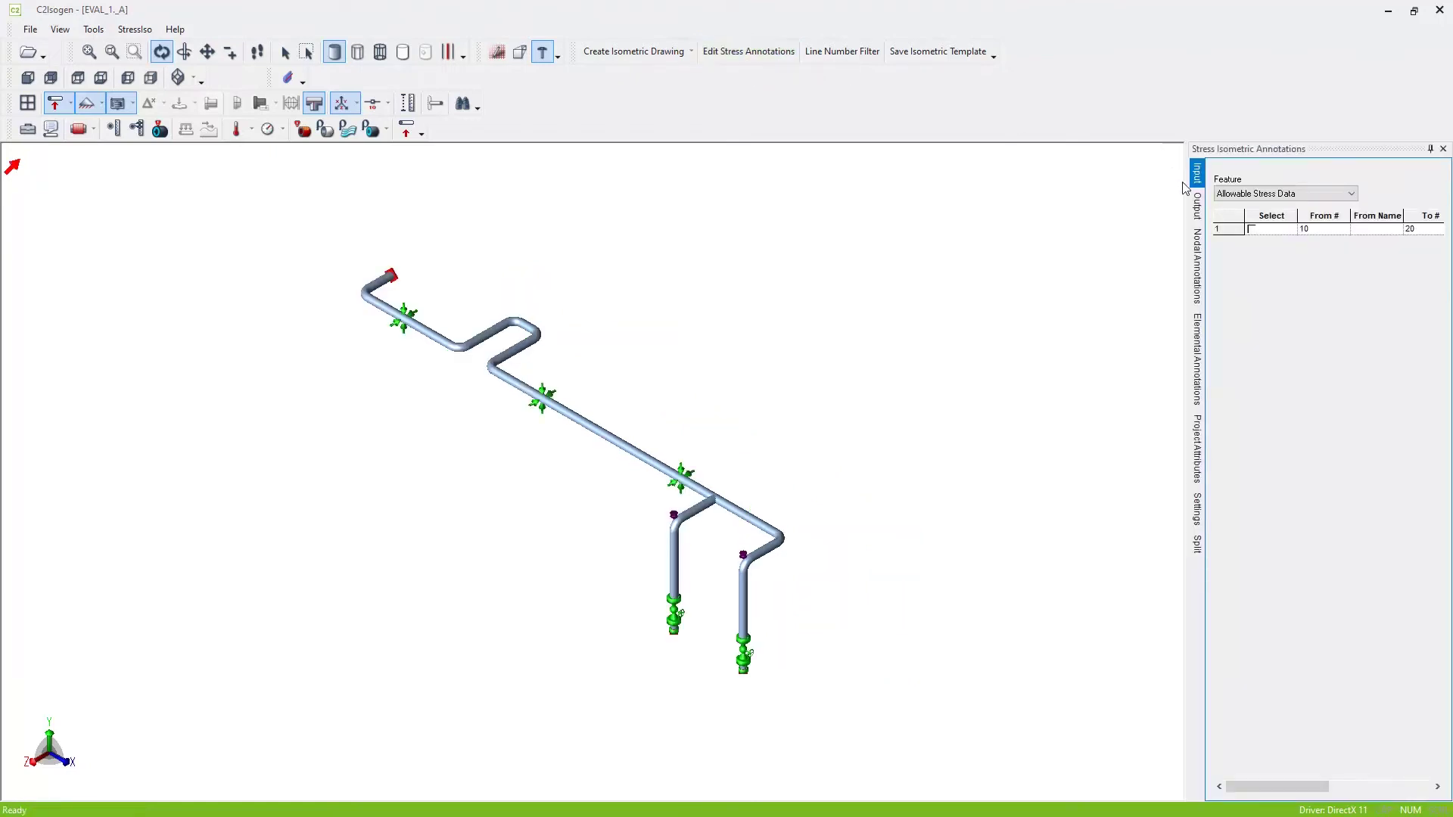
left_click_drag(1186, 182, 1042, 183)
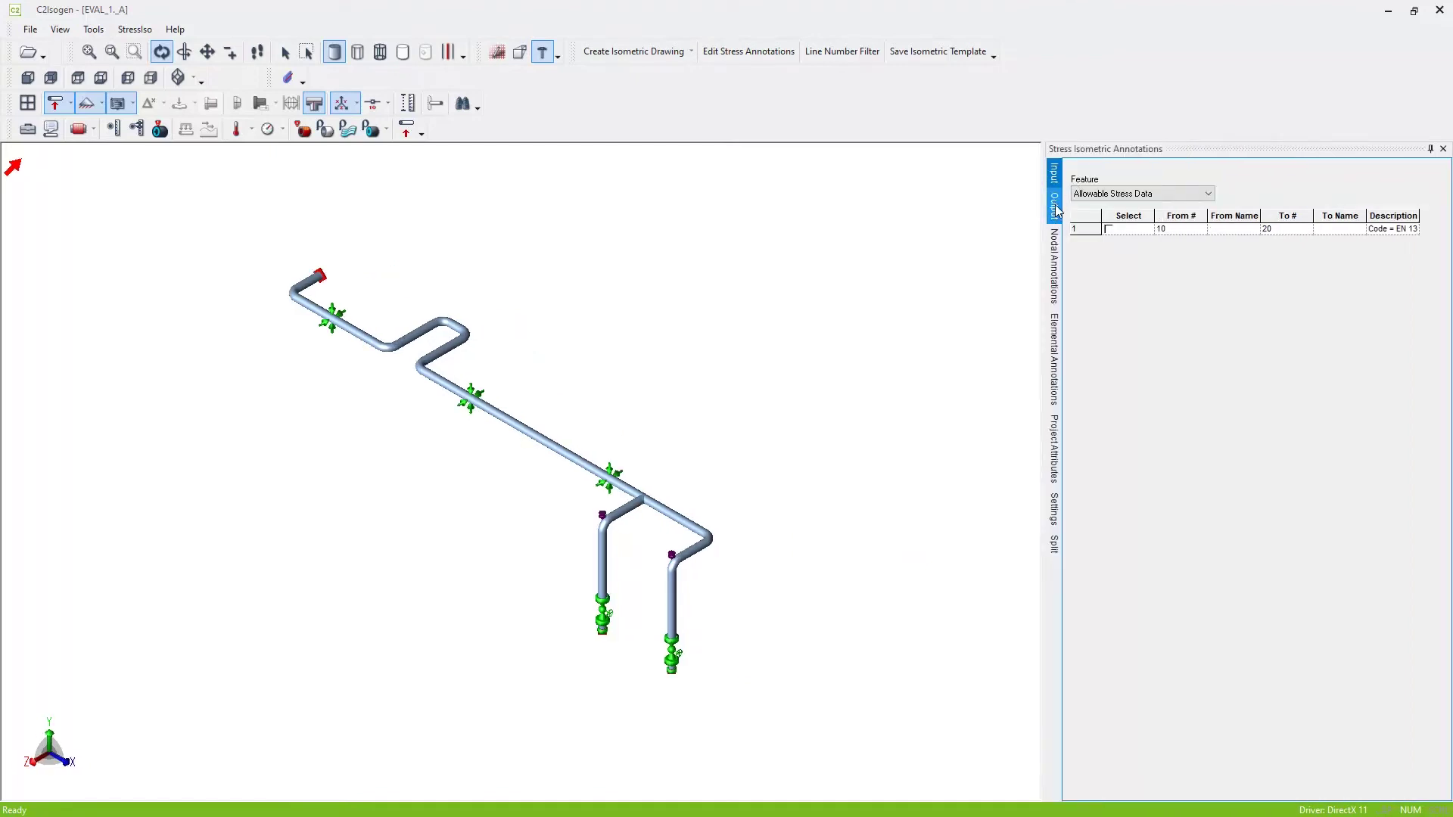
Set the annotation feature to Node Numbers and check every node for labelling
left_click(1056, 206)
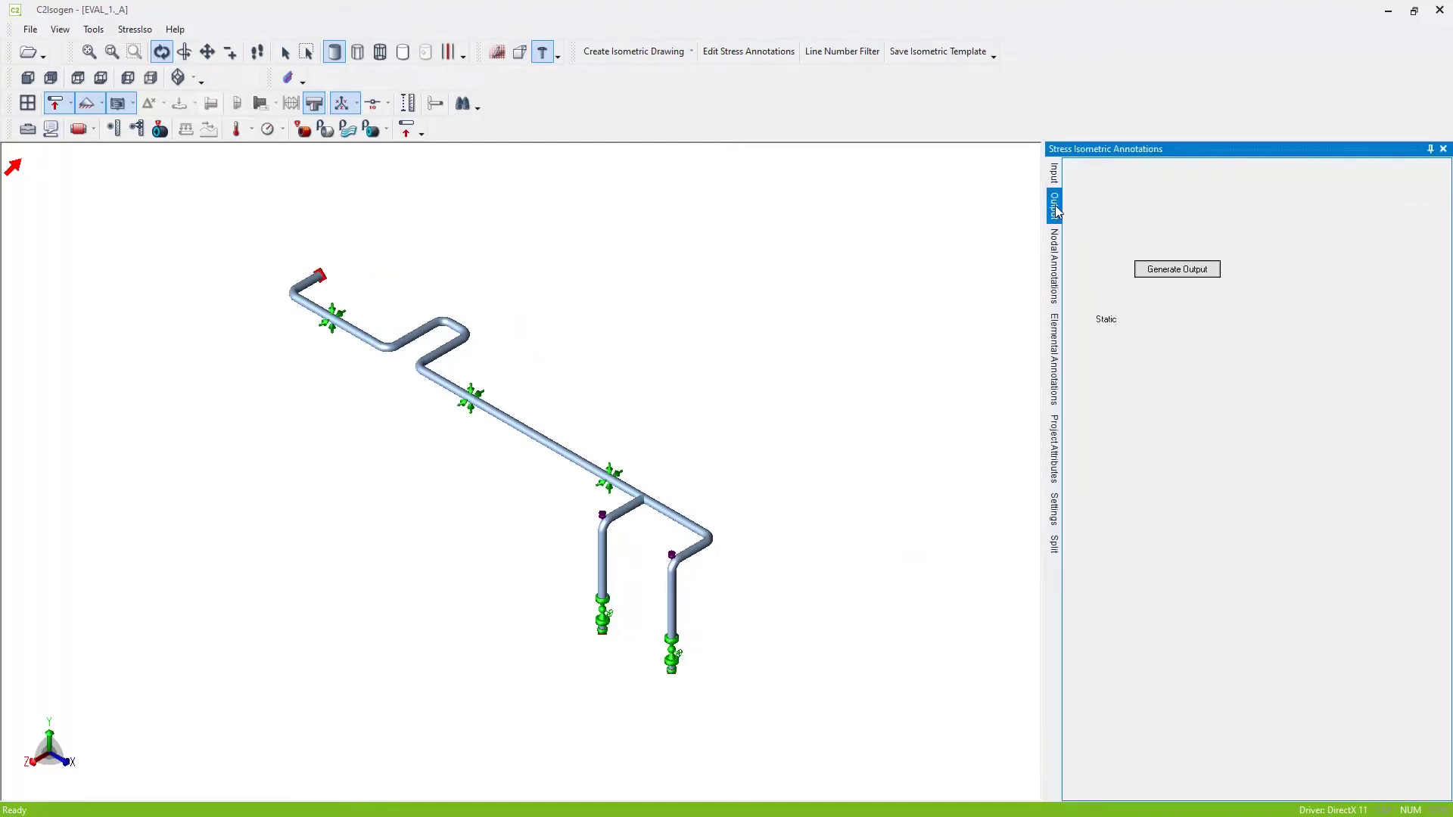
left_click(1053, 269)
left_click(1055, 356)
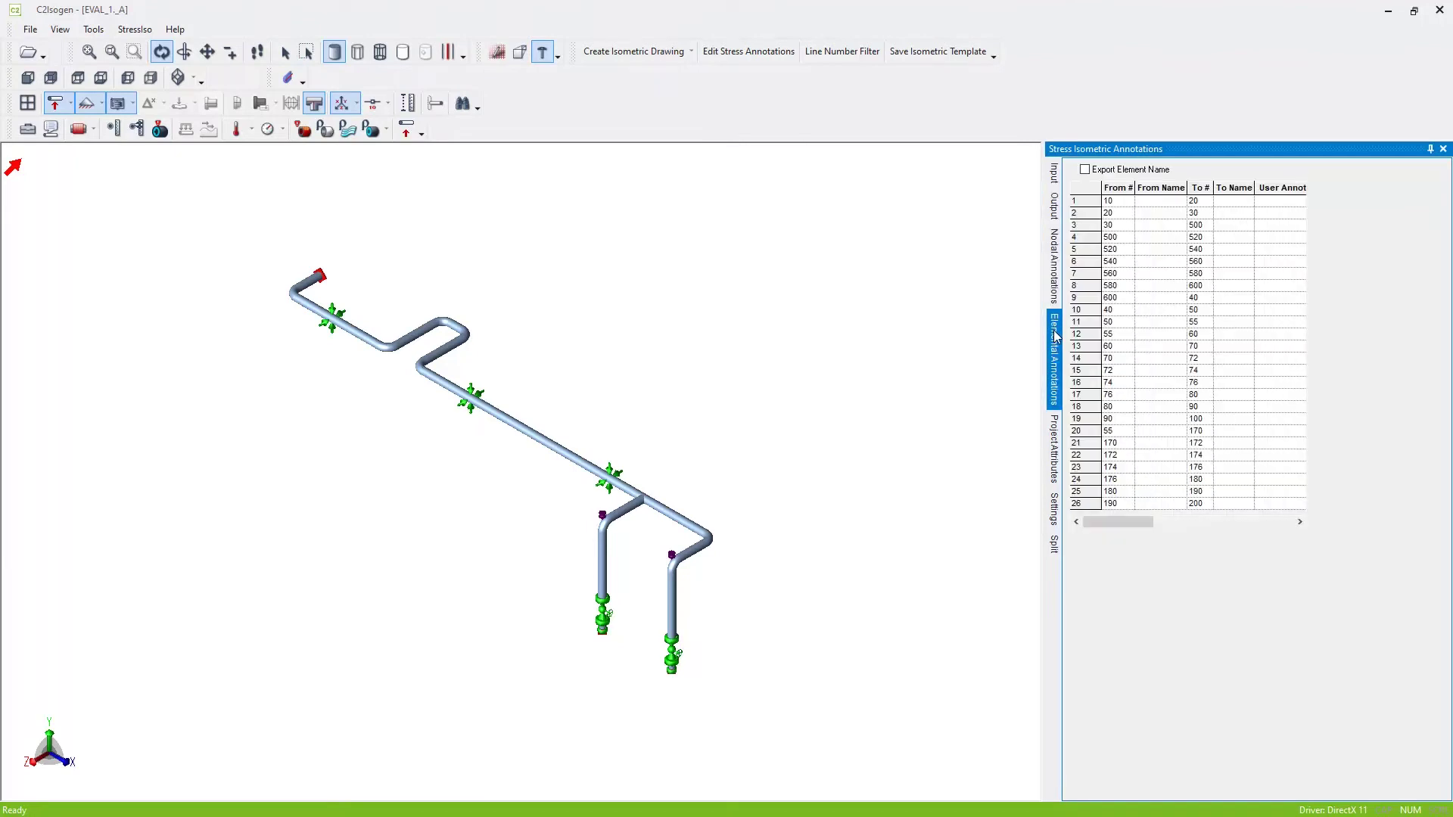
left_click(1053, 176)
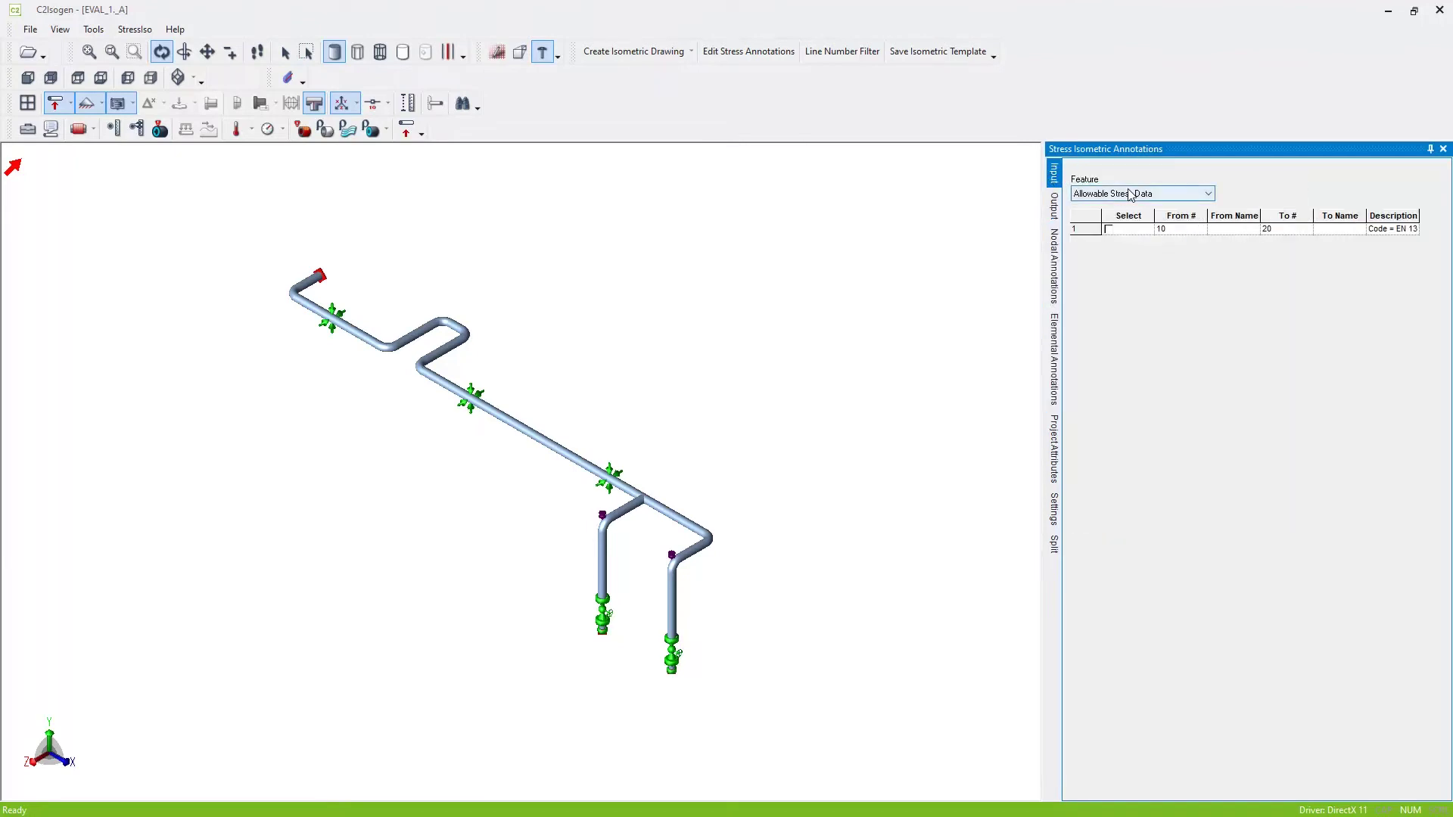
left_click(1191, 198)
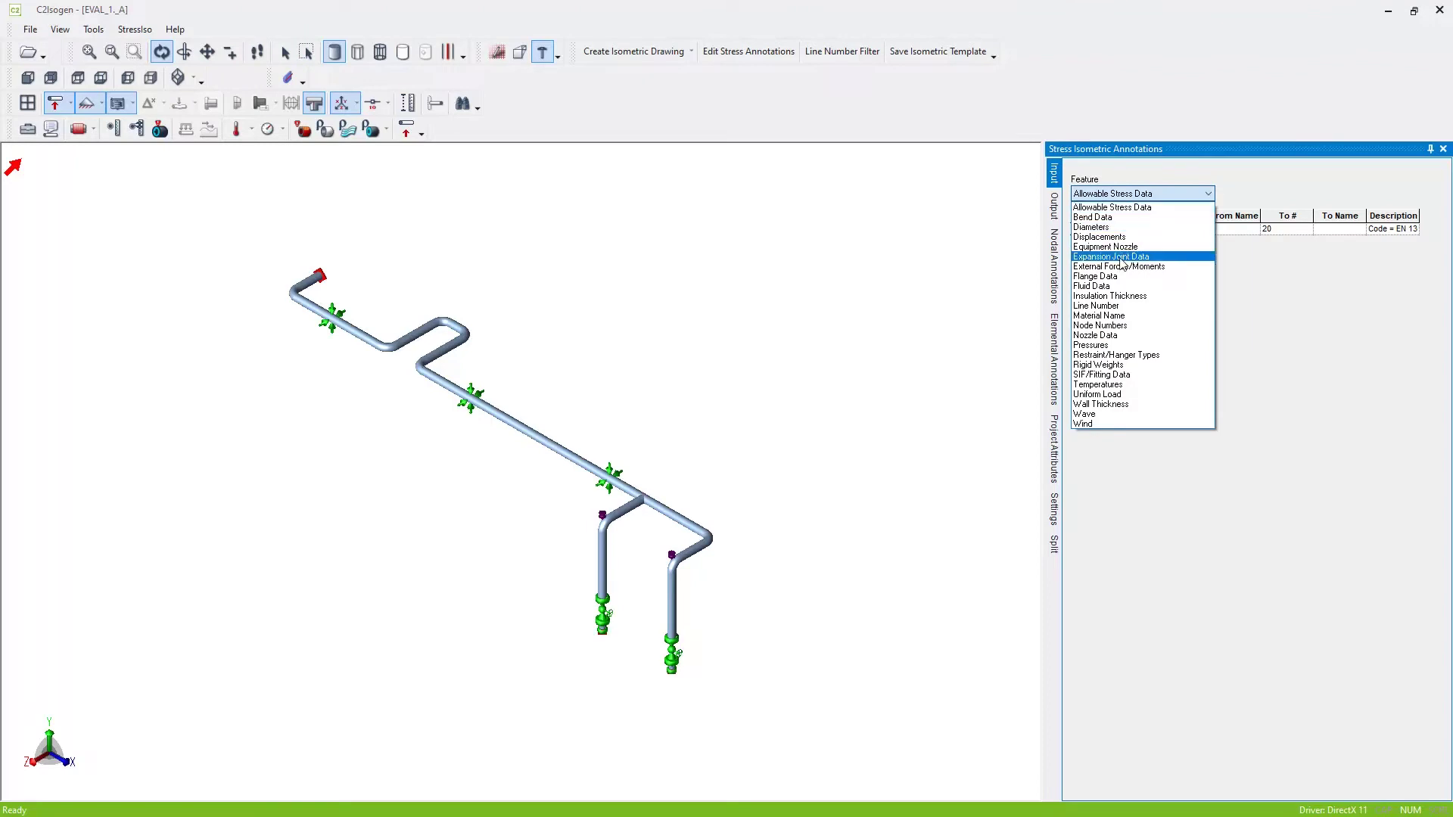
left_click(1116, 327)
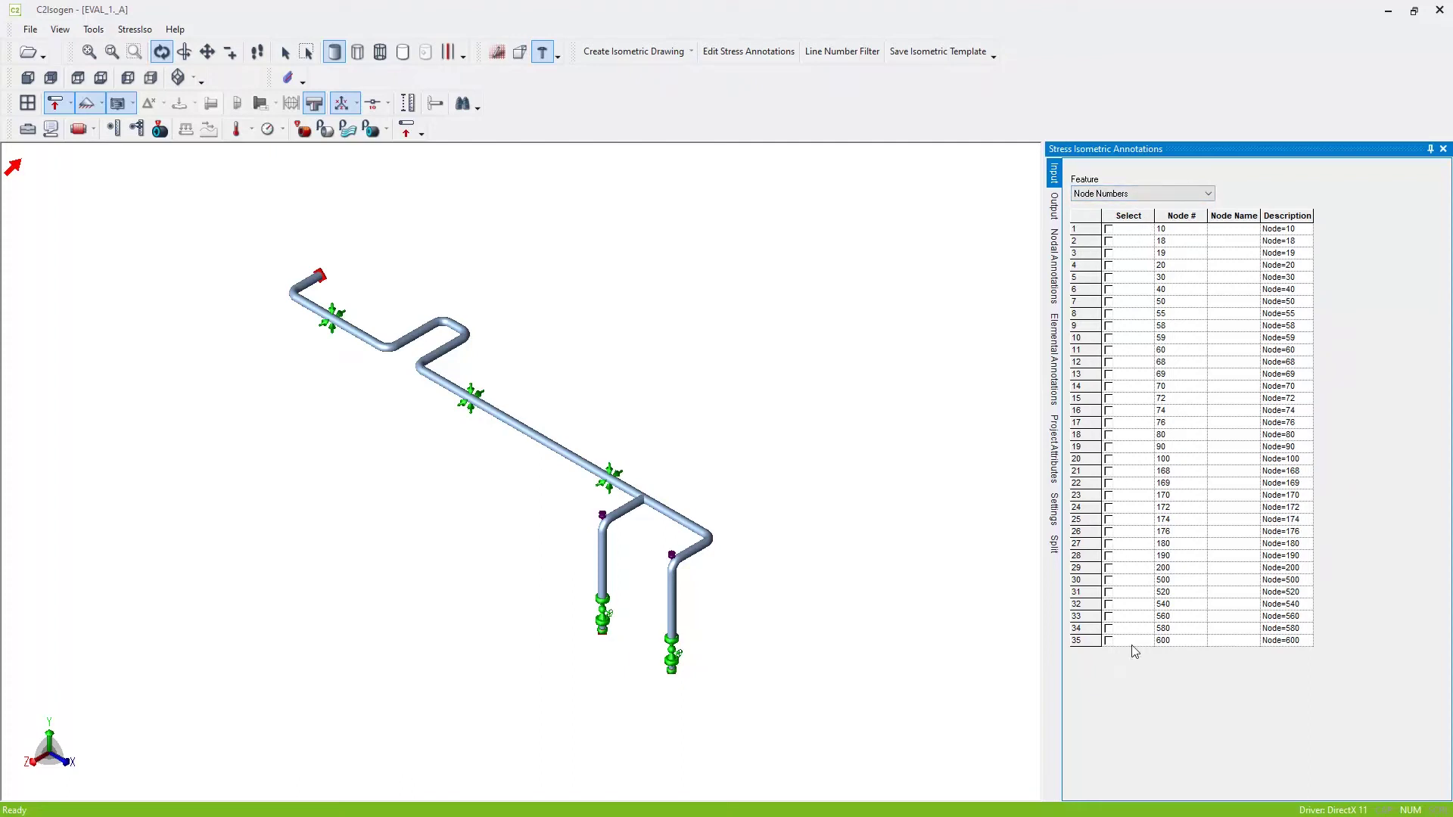
left_click(1109, 229)
left_click(1109, 640, "shift")
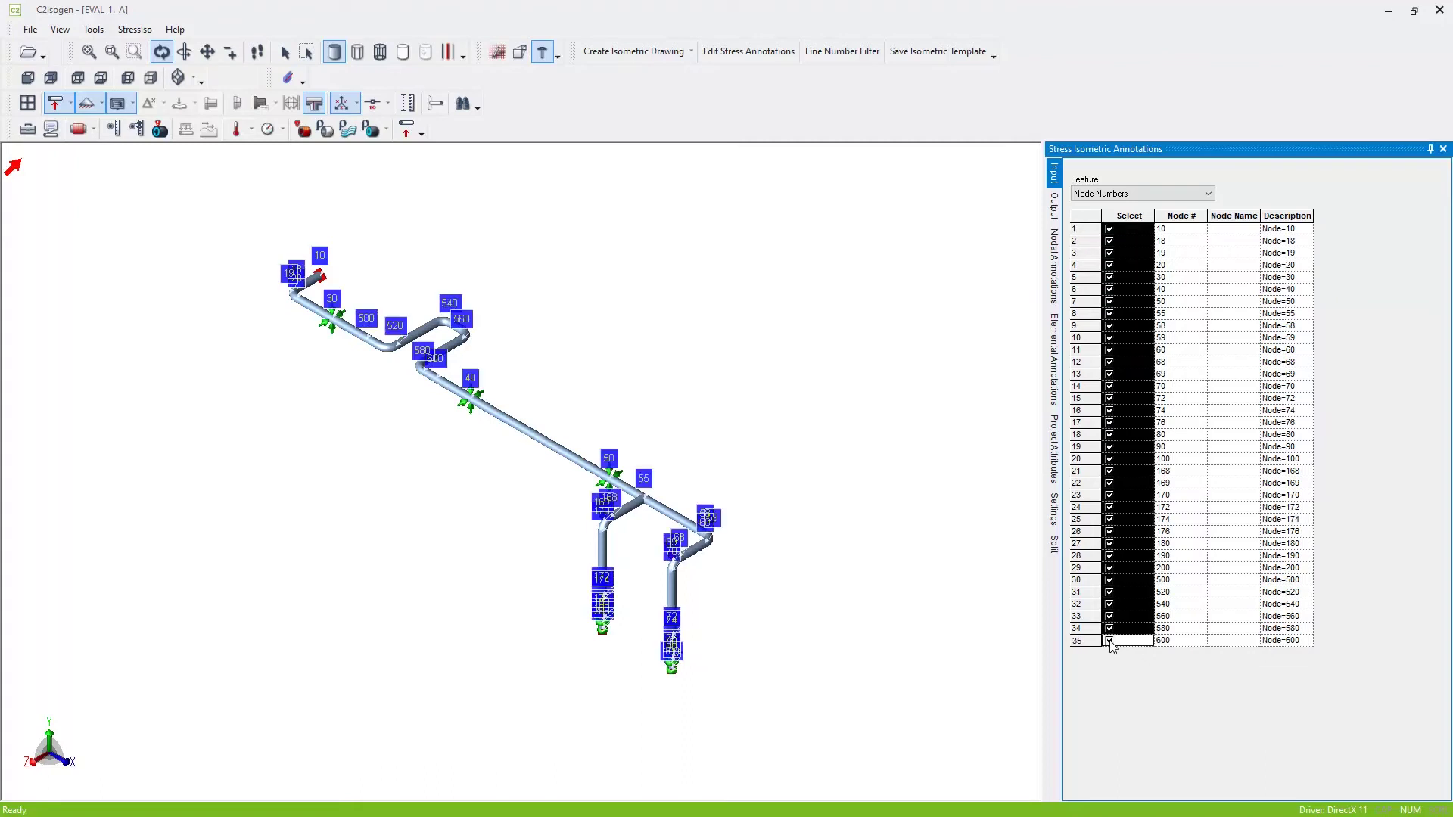
left_click(1133, 231)
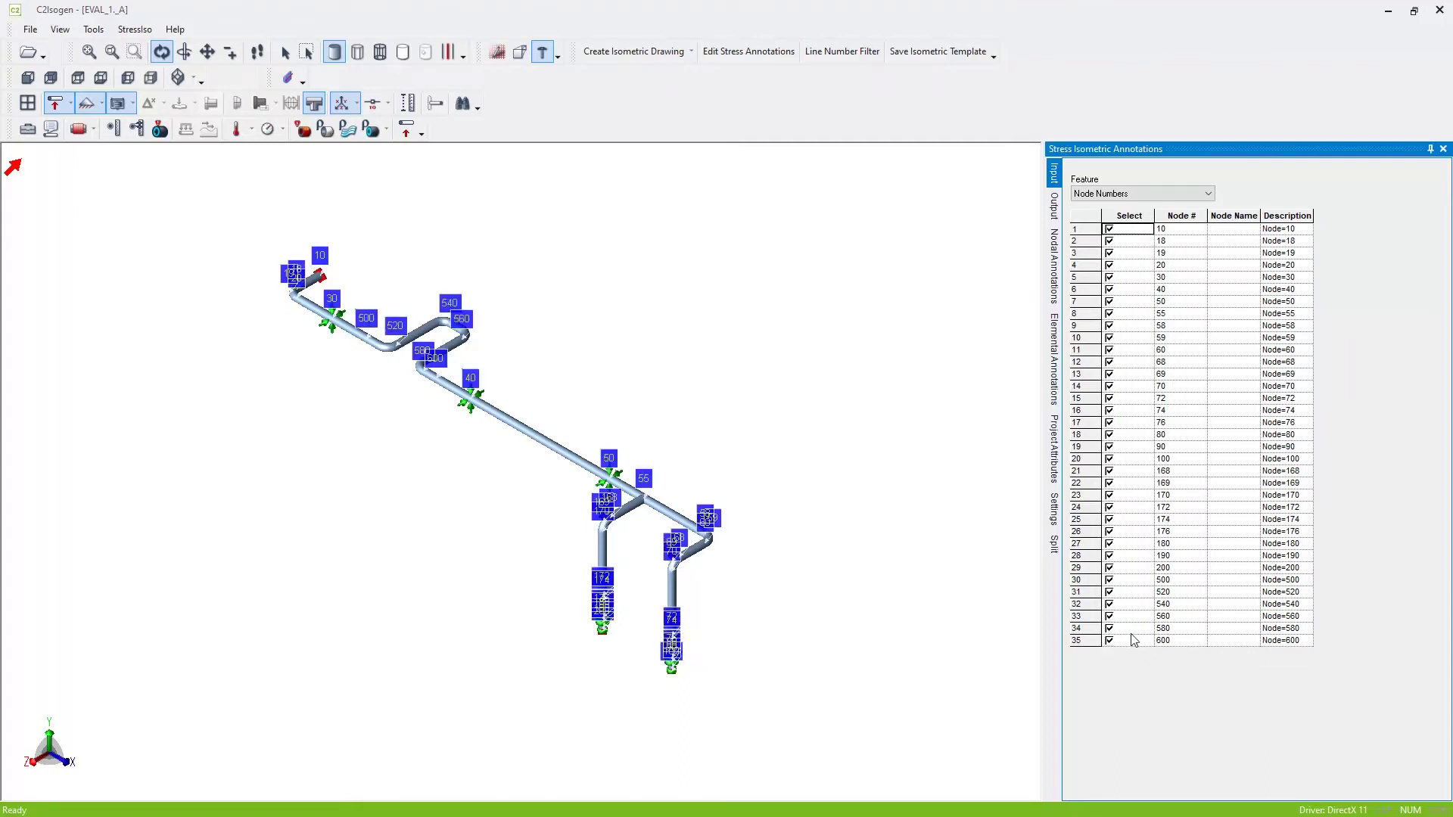
Mark temperature T-1 and pressure P-1 for annotation
left_click(1178, 194)
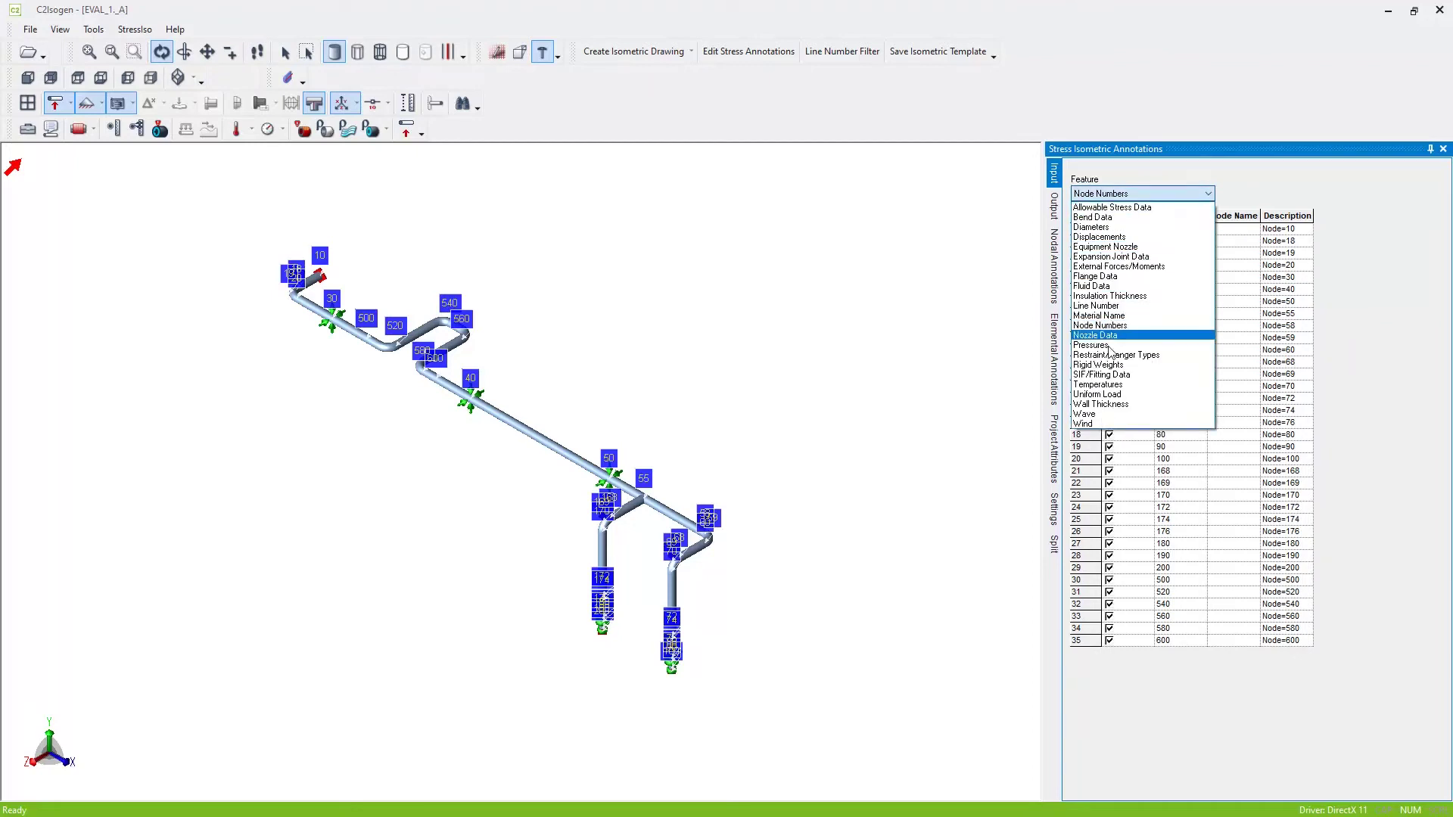
left_click(1115, 385)
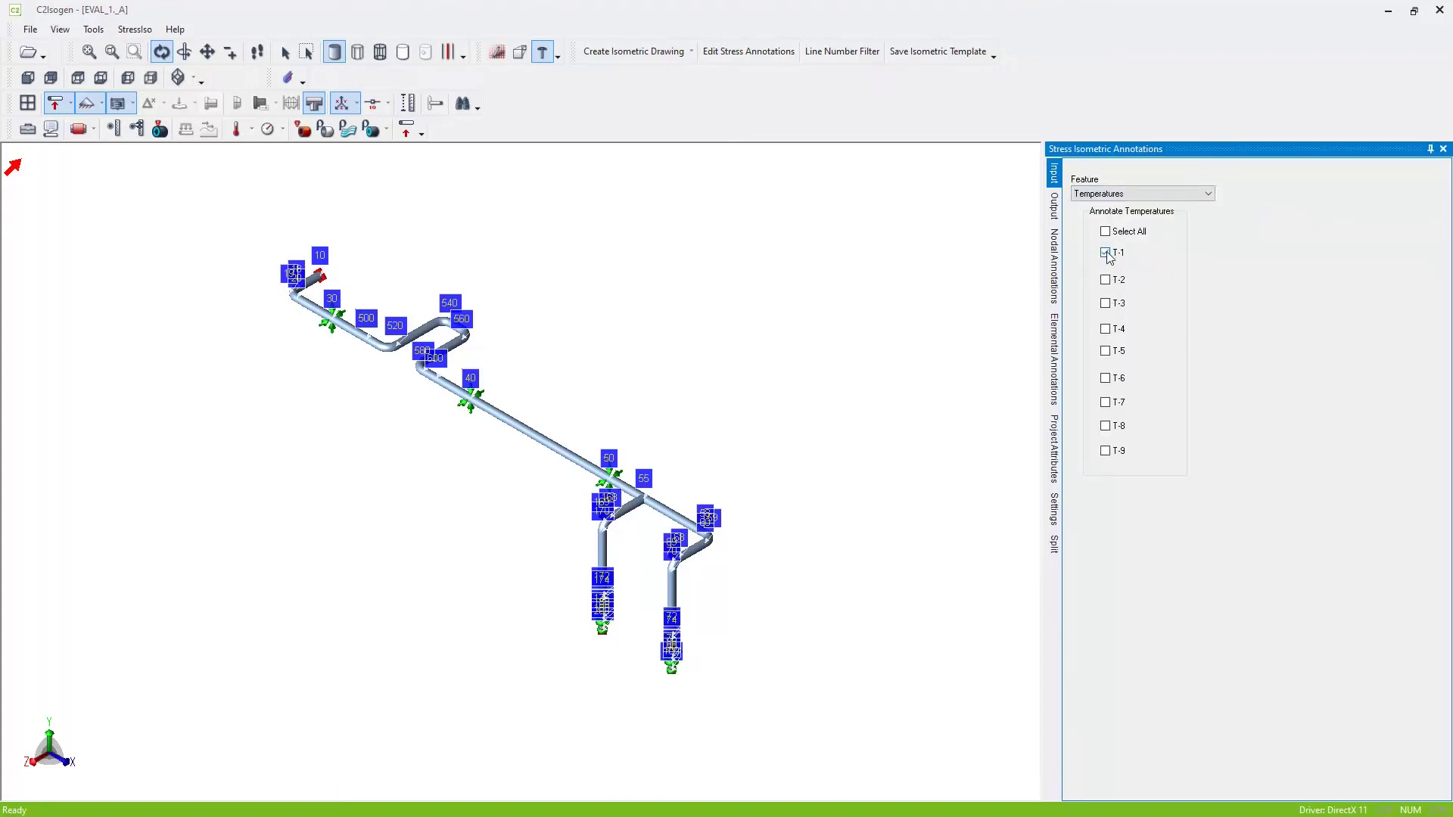
left_click(1130, 195)
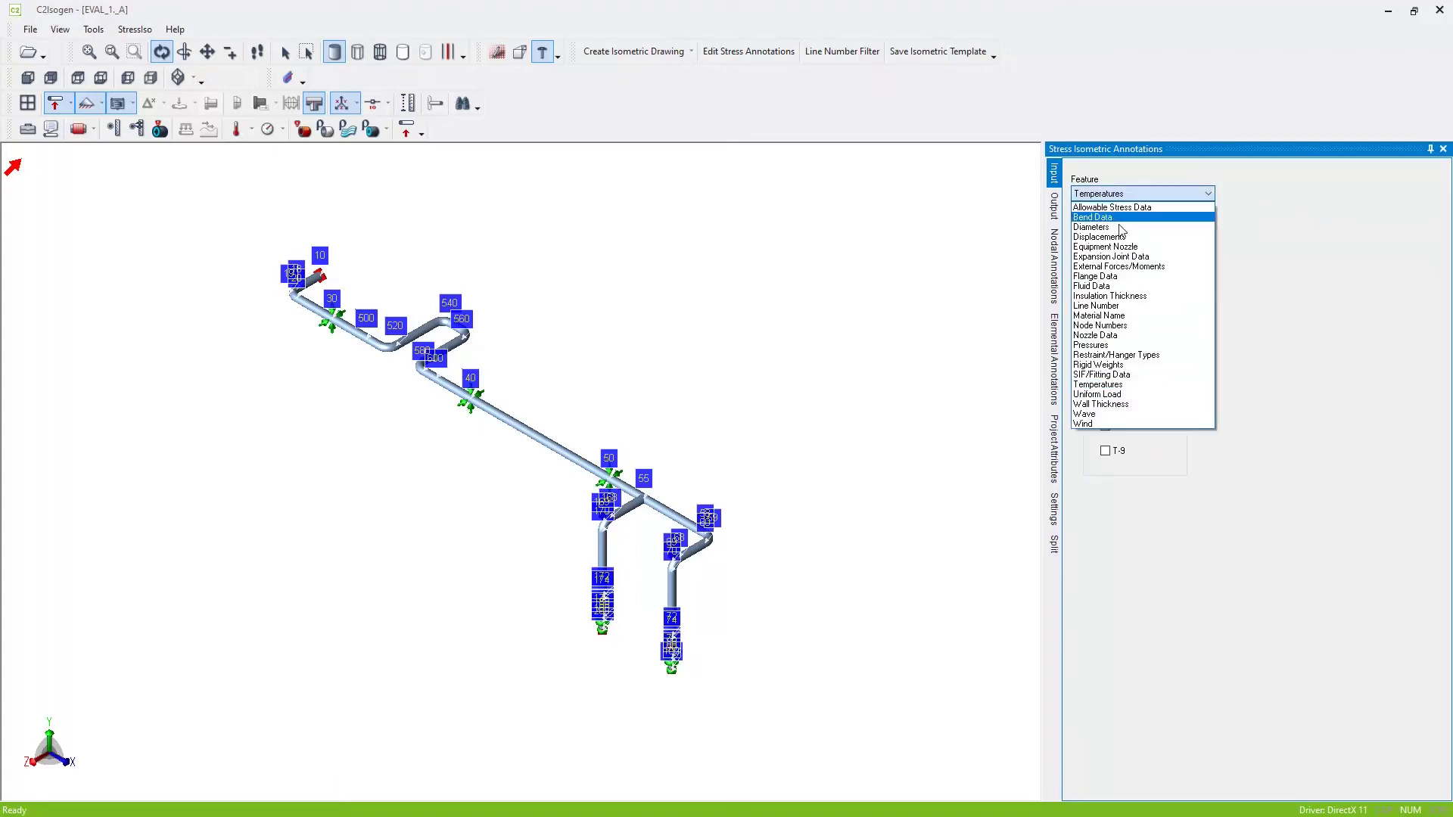
left_click(1112, 345)
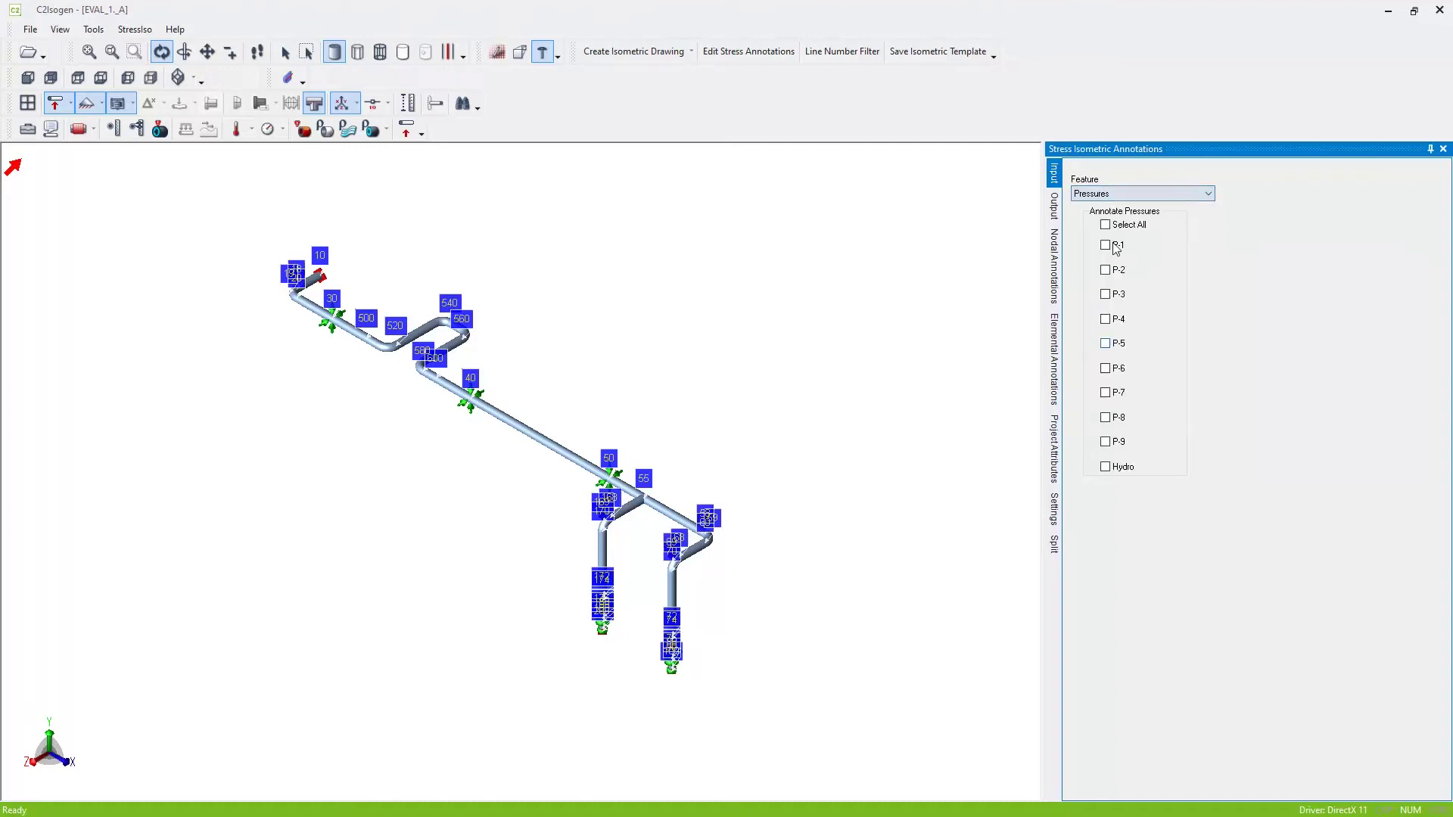
left_click(1144, 194)
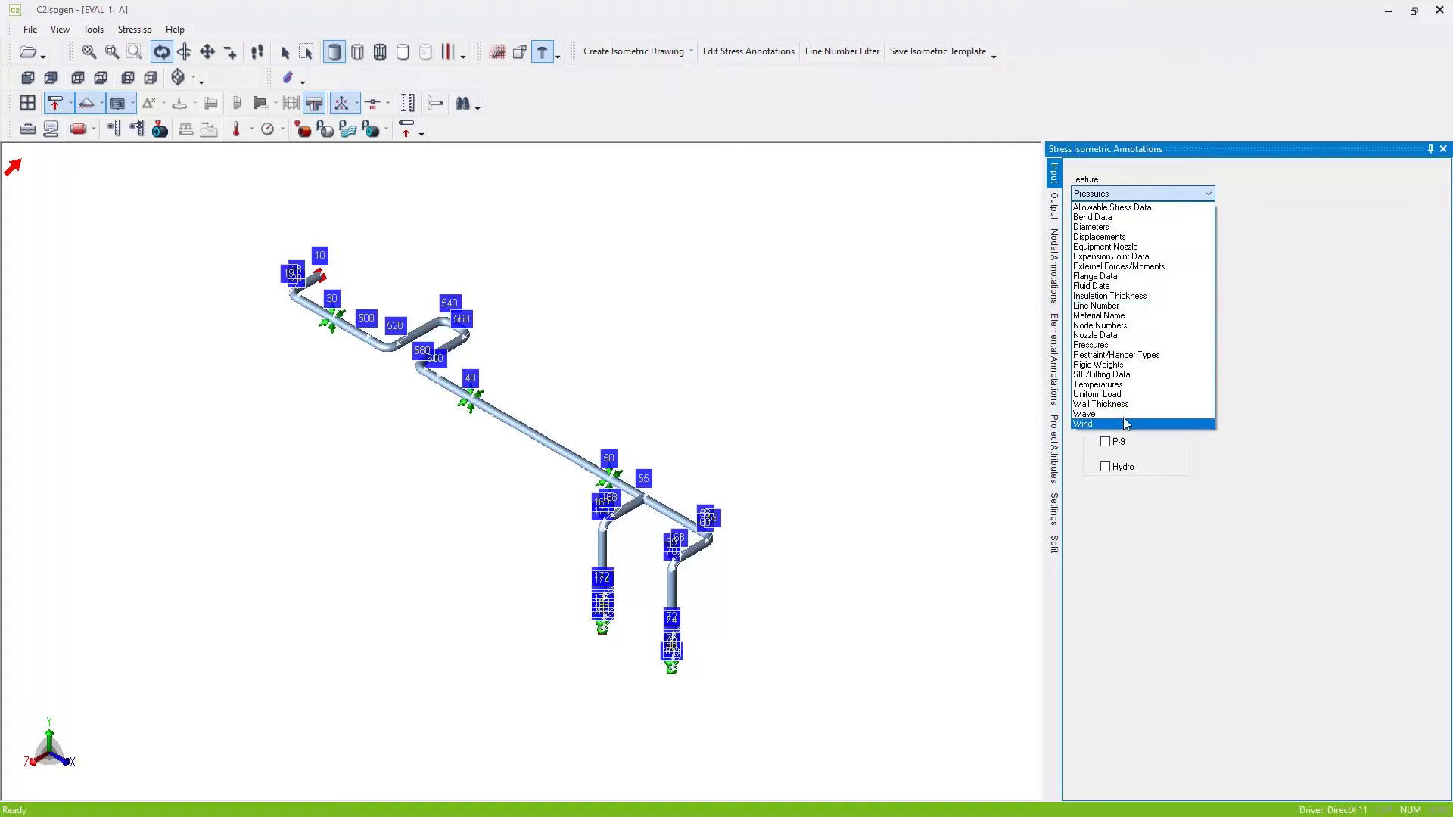
left_click(1261, 210)
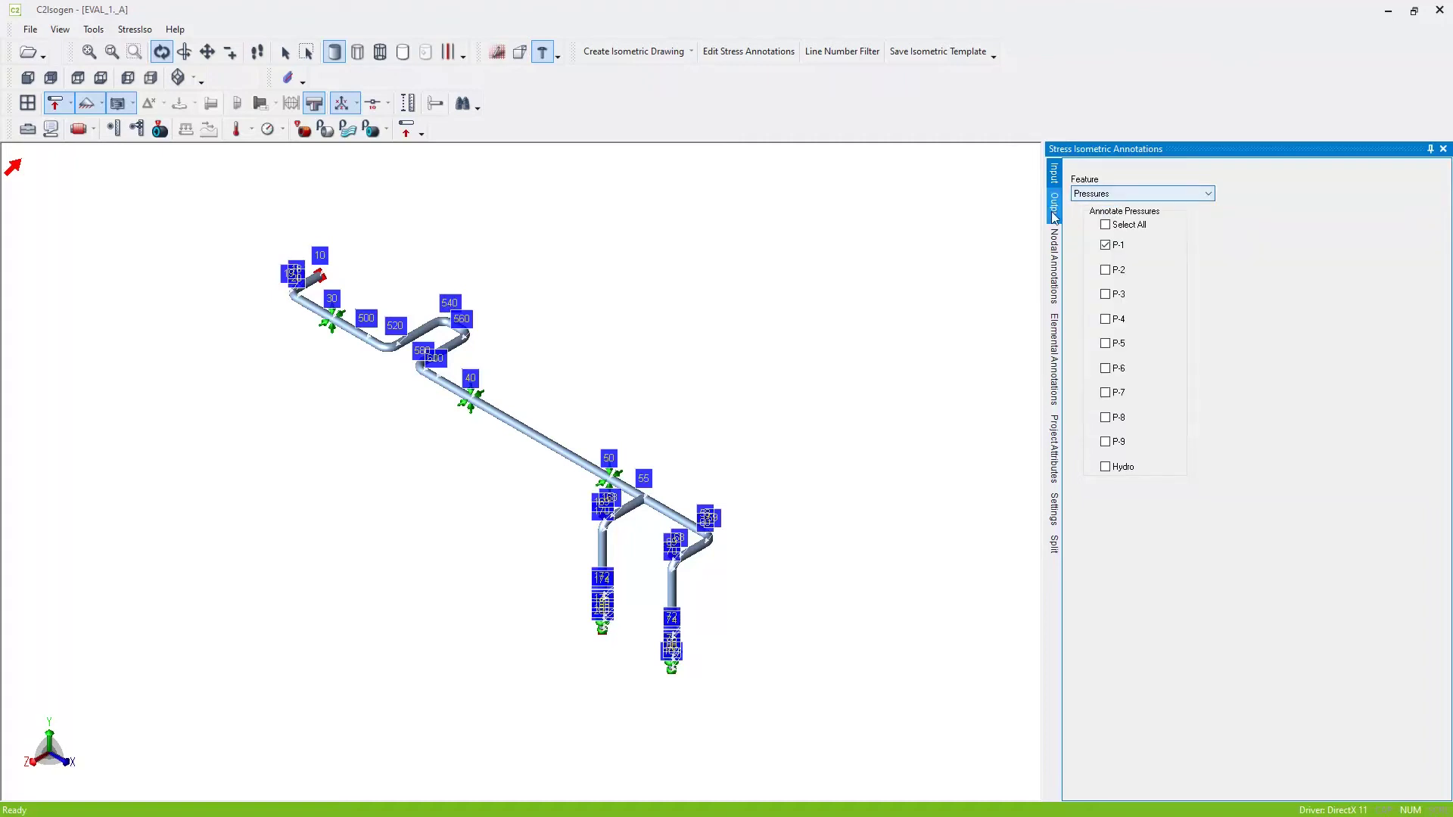
Annotate CASE 3 (OPE) restraint loads at all eight restraint nodes
left_click(1054, 210)
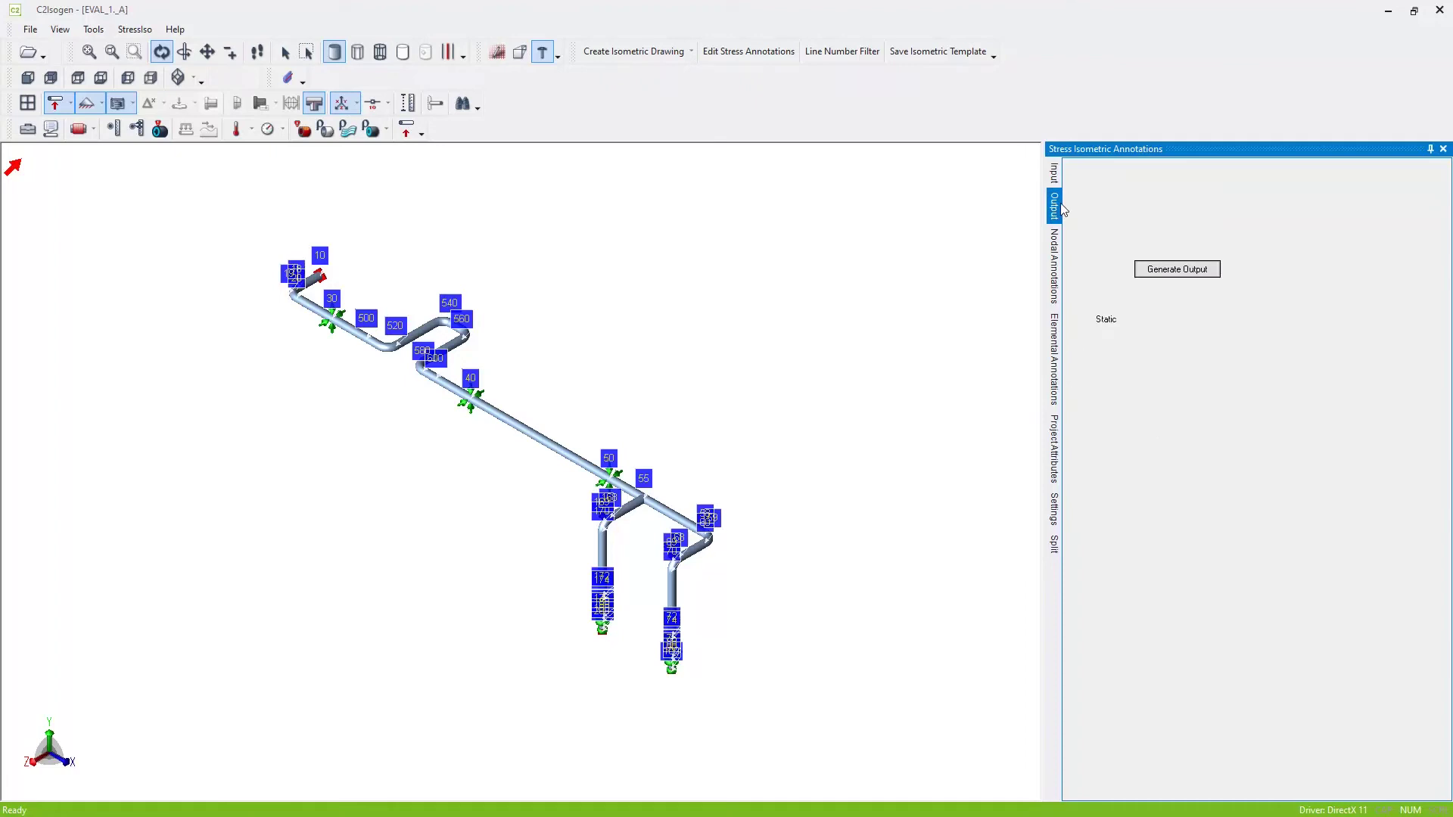
left_click(1155, 271)
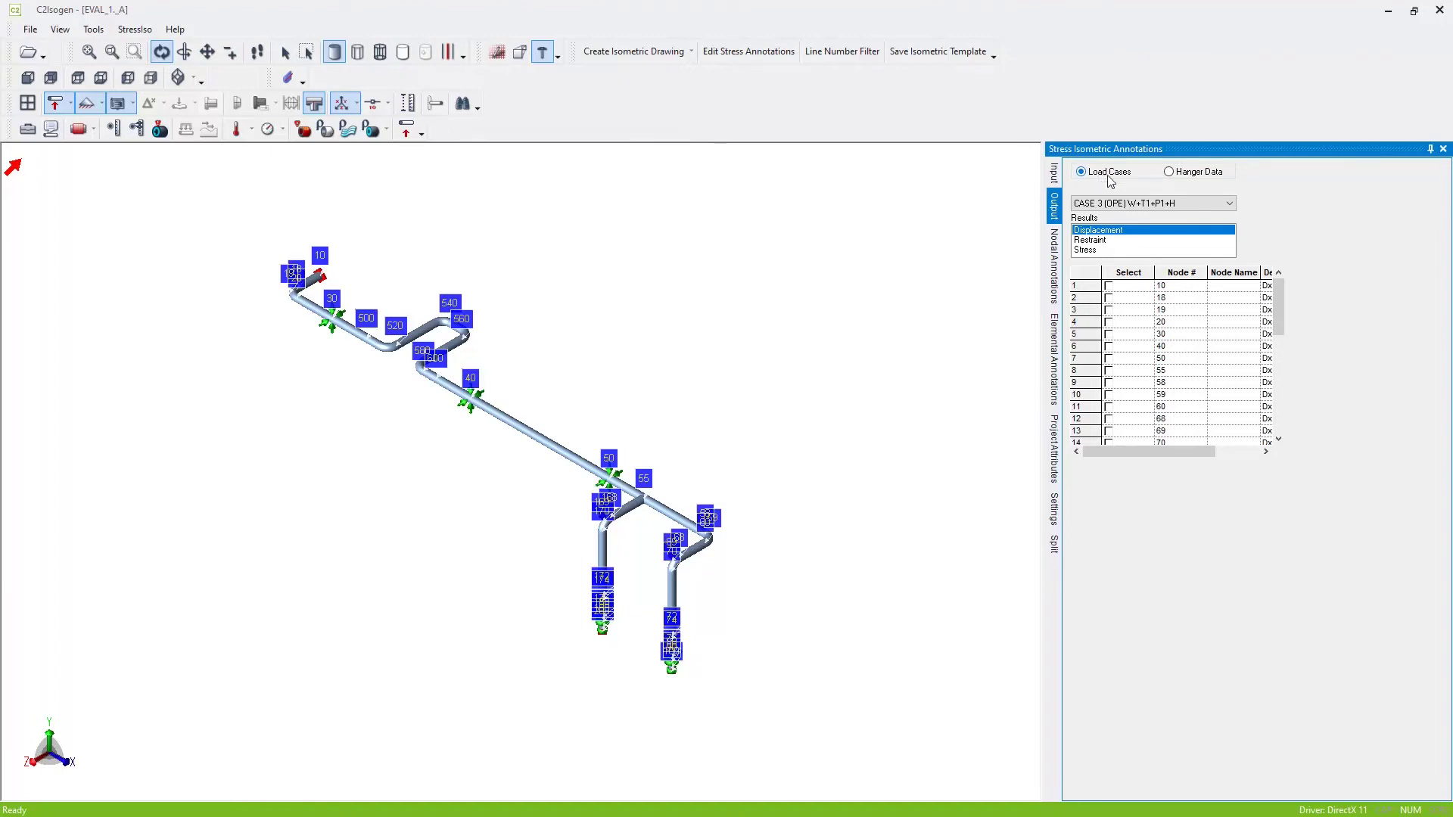
left_click(1103, 241)
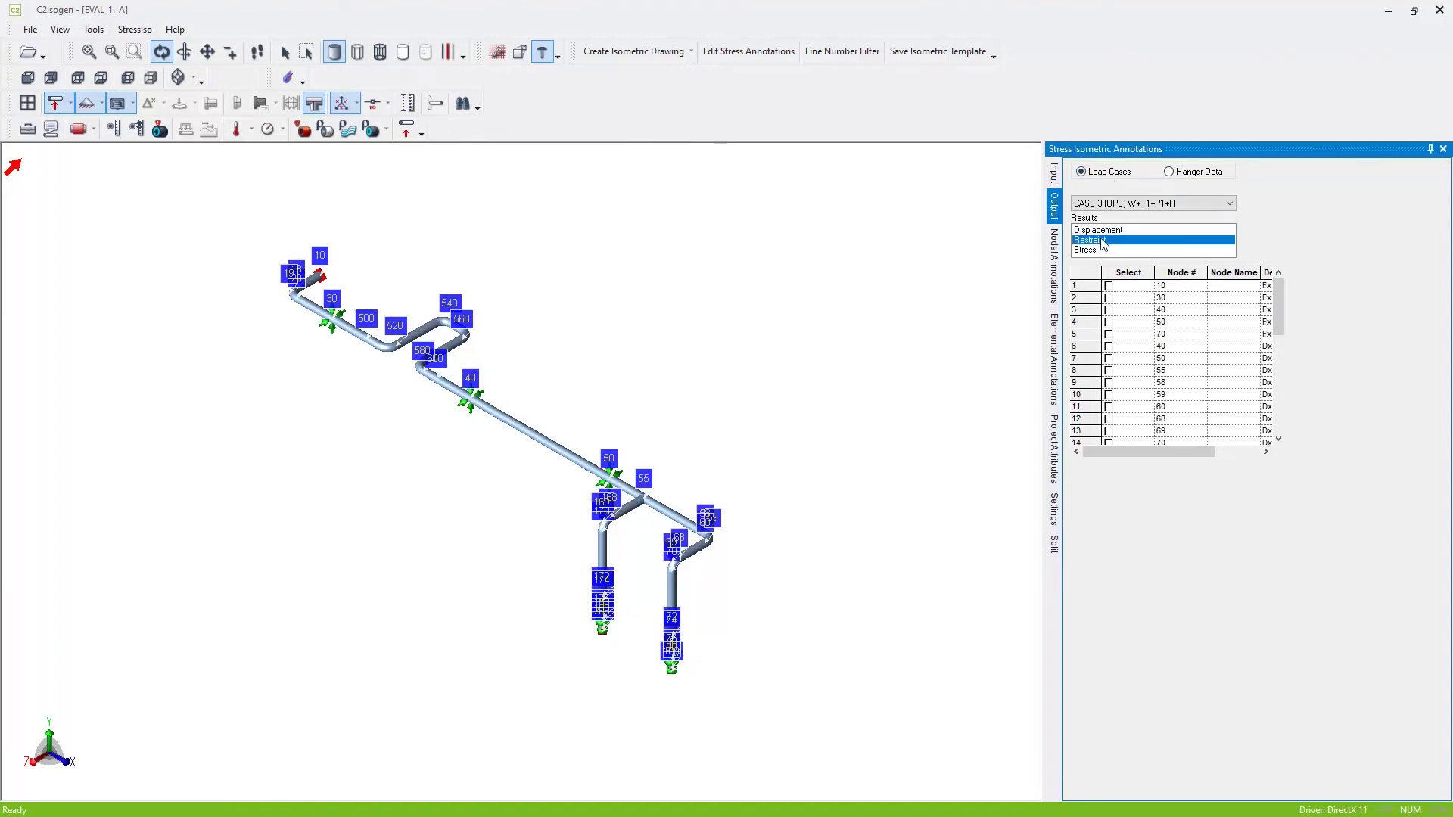
left_click(1108, 286)
left_click_drag(1110, 374, 1126, 288)
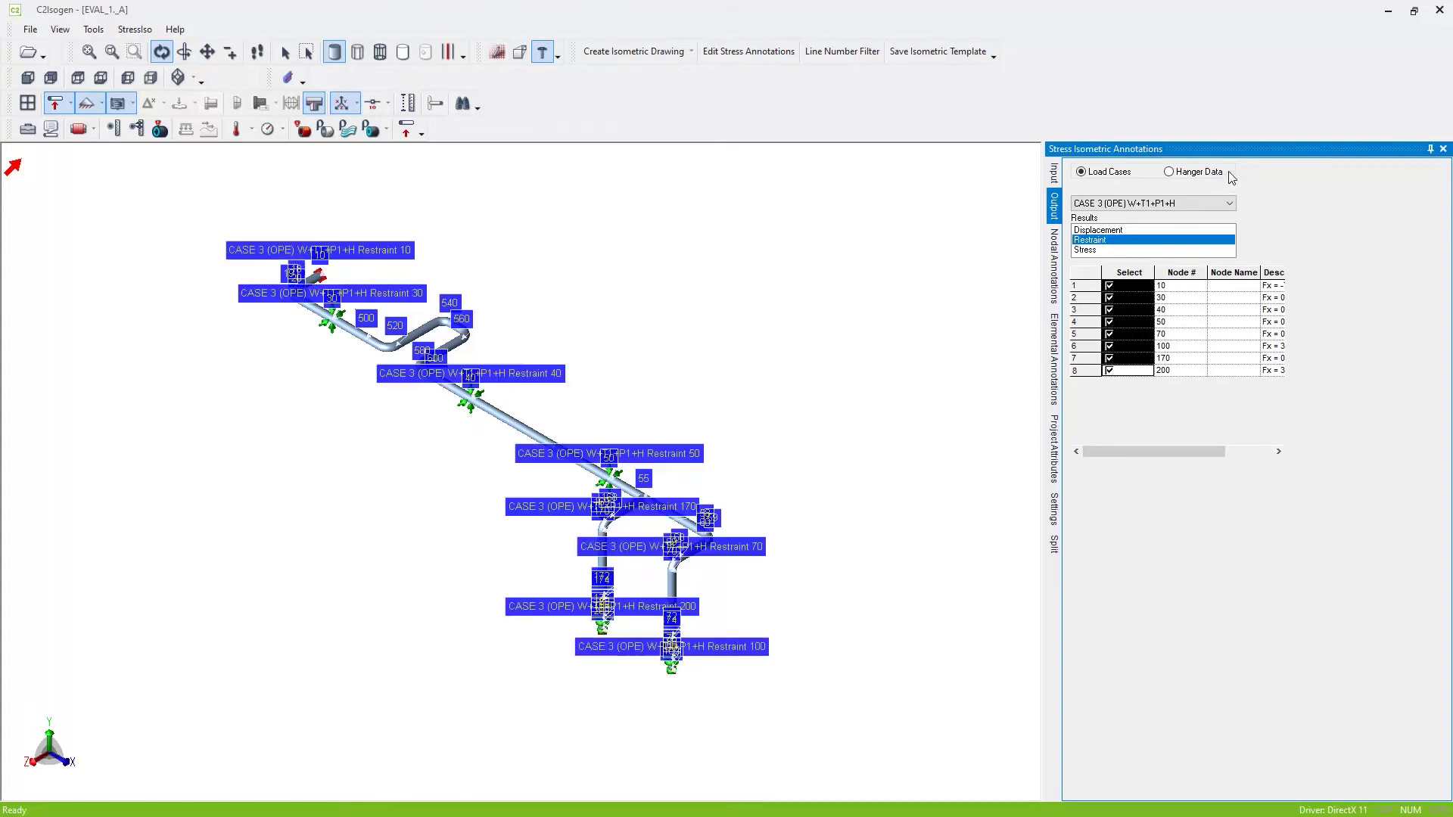
Add hanger data annotations at nodes 70 and 170
left_click(1169, 173)
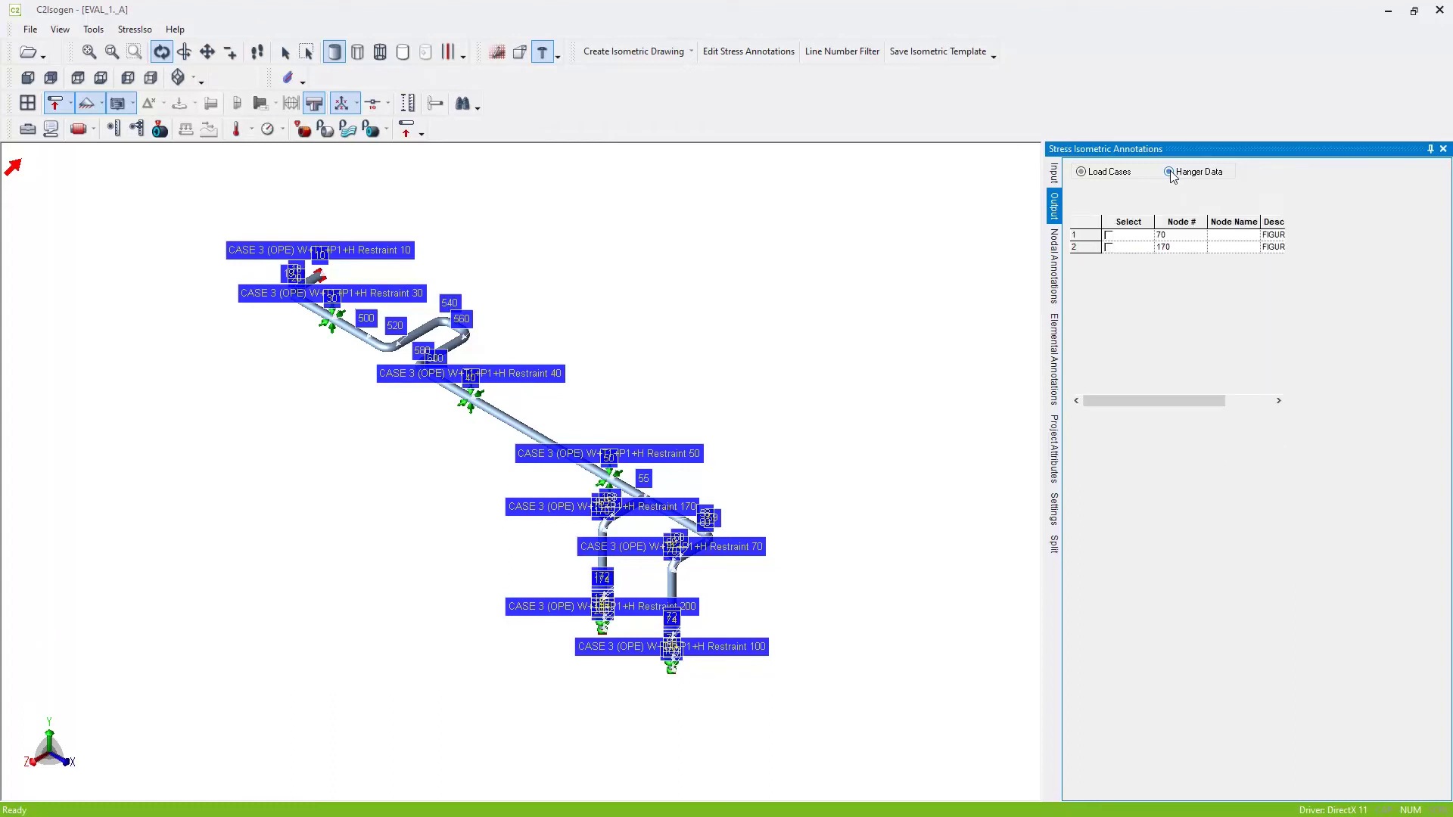
left_click(1110, 236)
left_click(1109, 247)
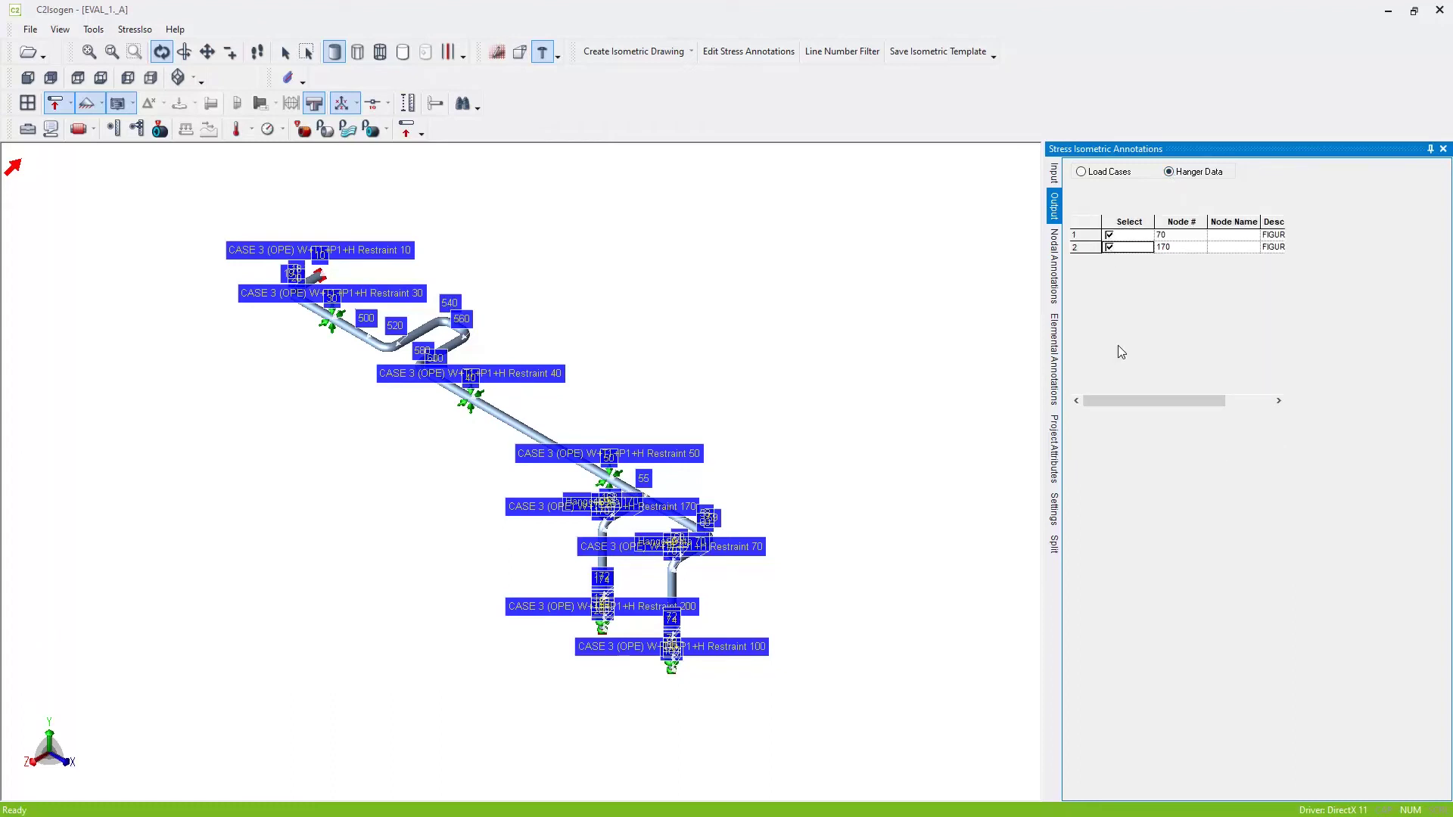
left_click(1094, 174)
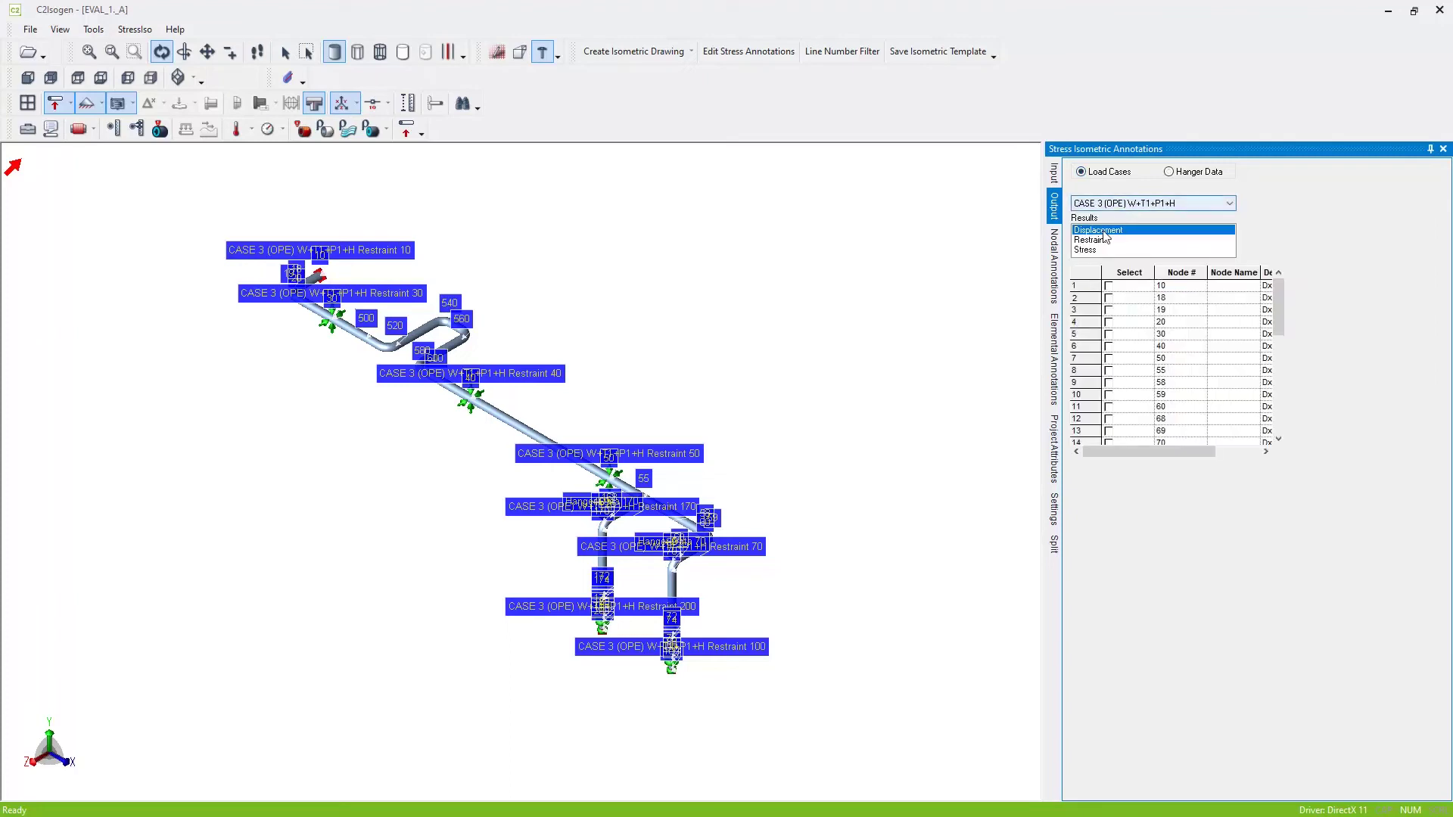
Annotate the CASE 4 (SUS) stress on element 20–30
left_click(1135, 203)
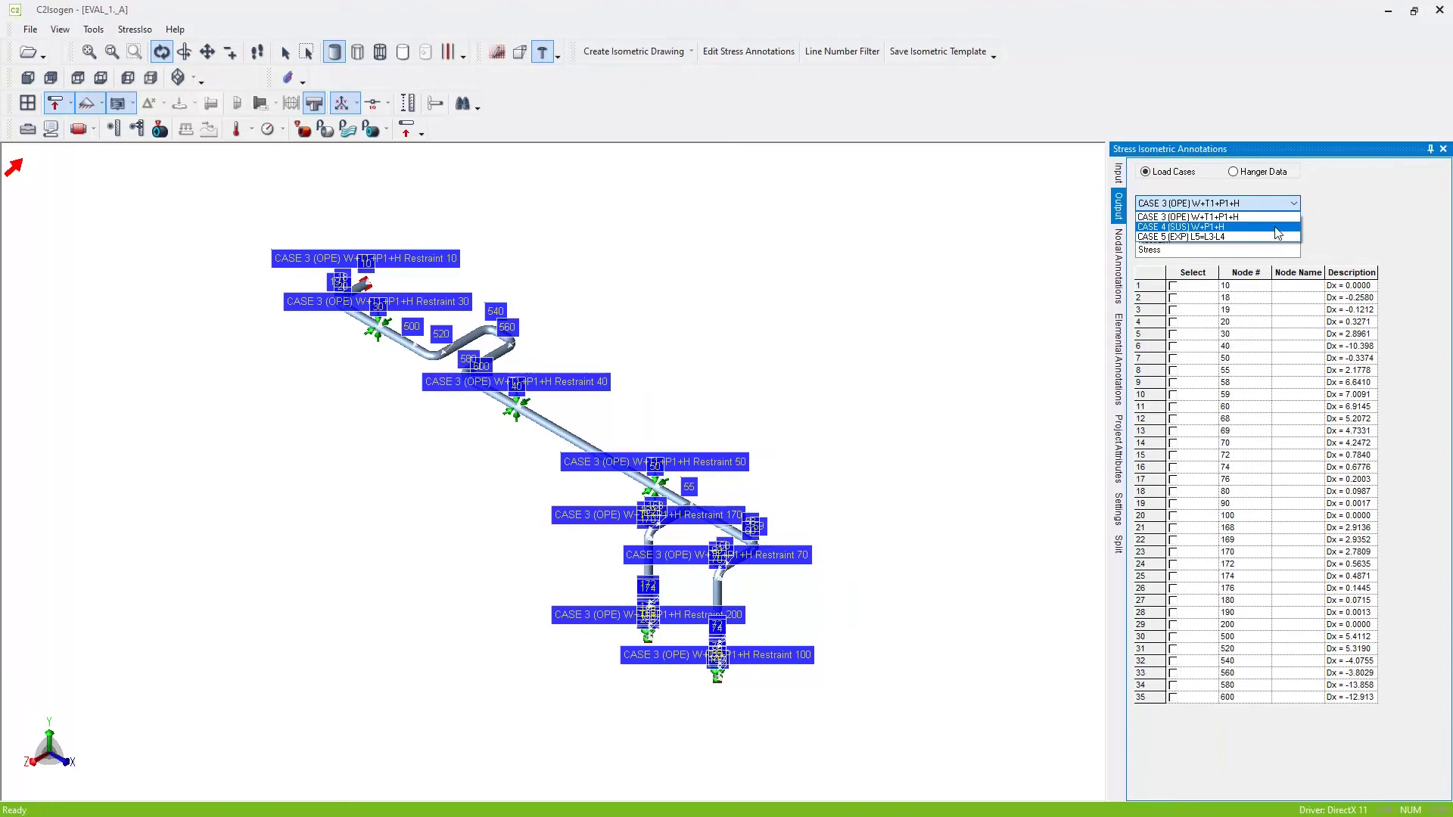
left_click(1226, 227)
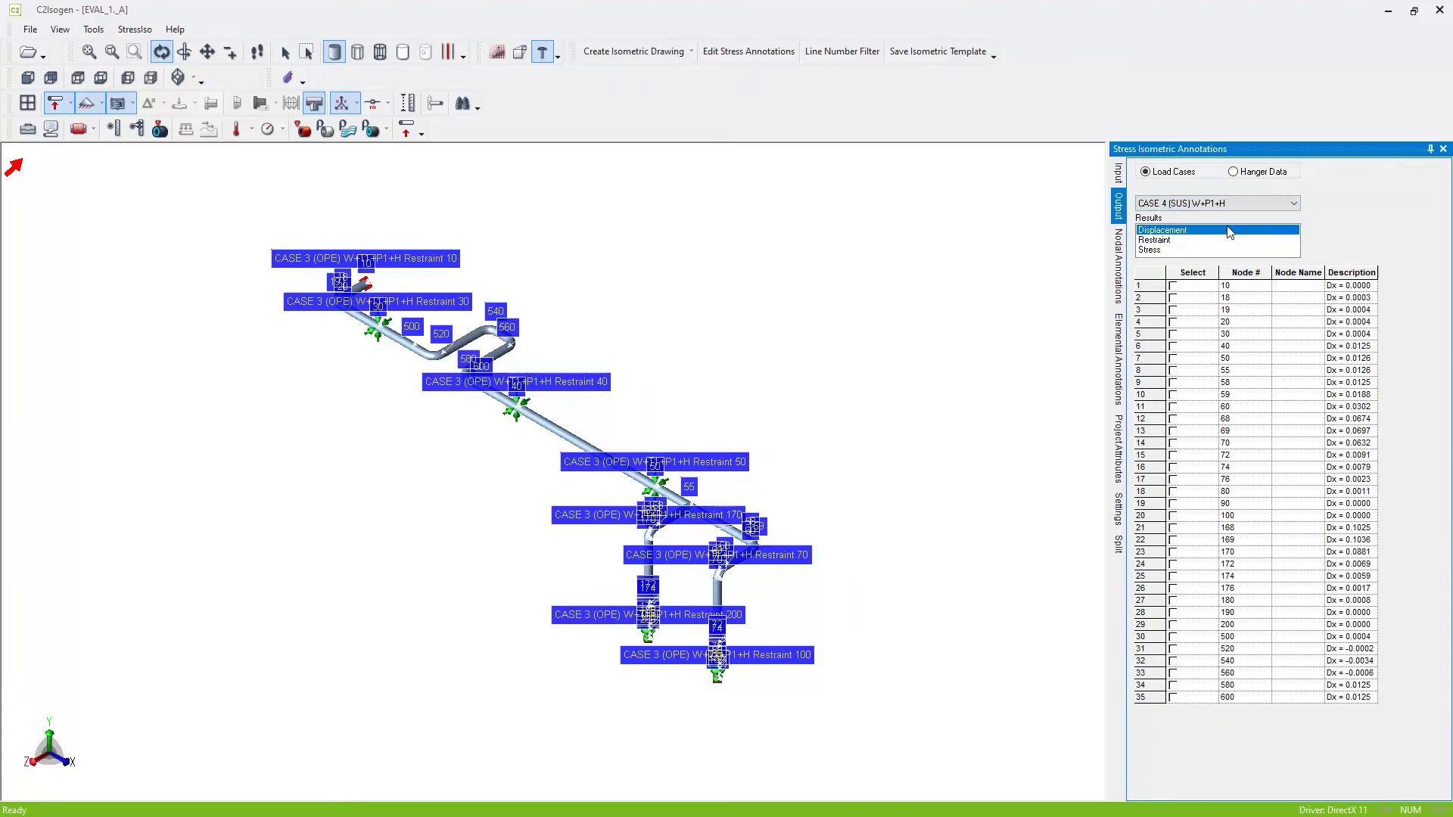
left_click(1152, 250)
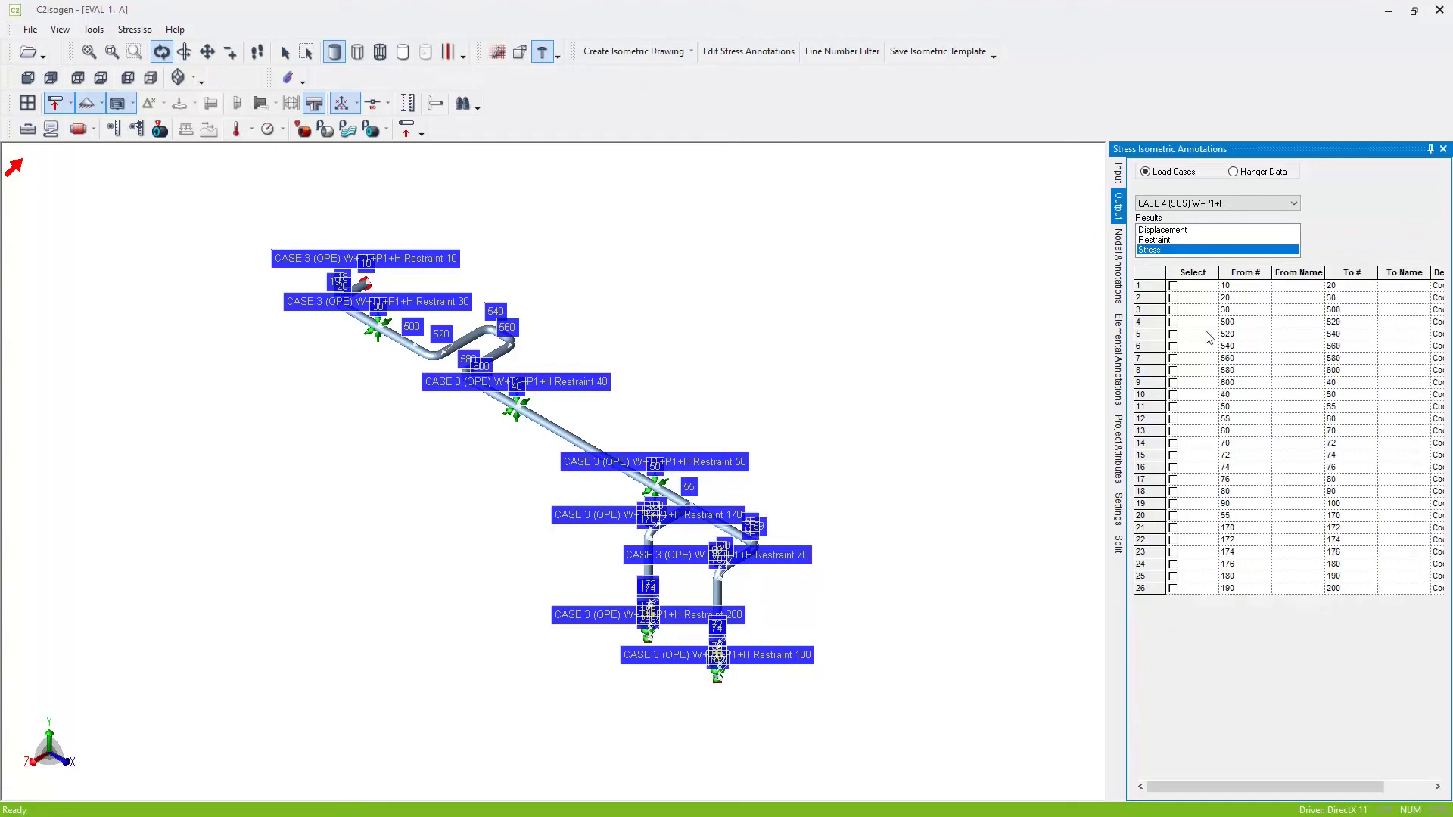
left_click(1173, 298)
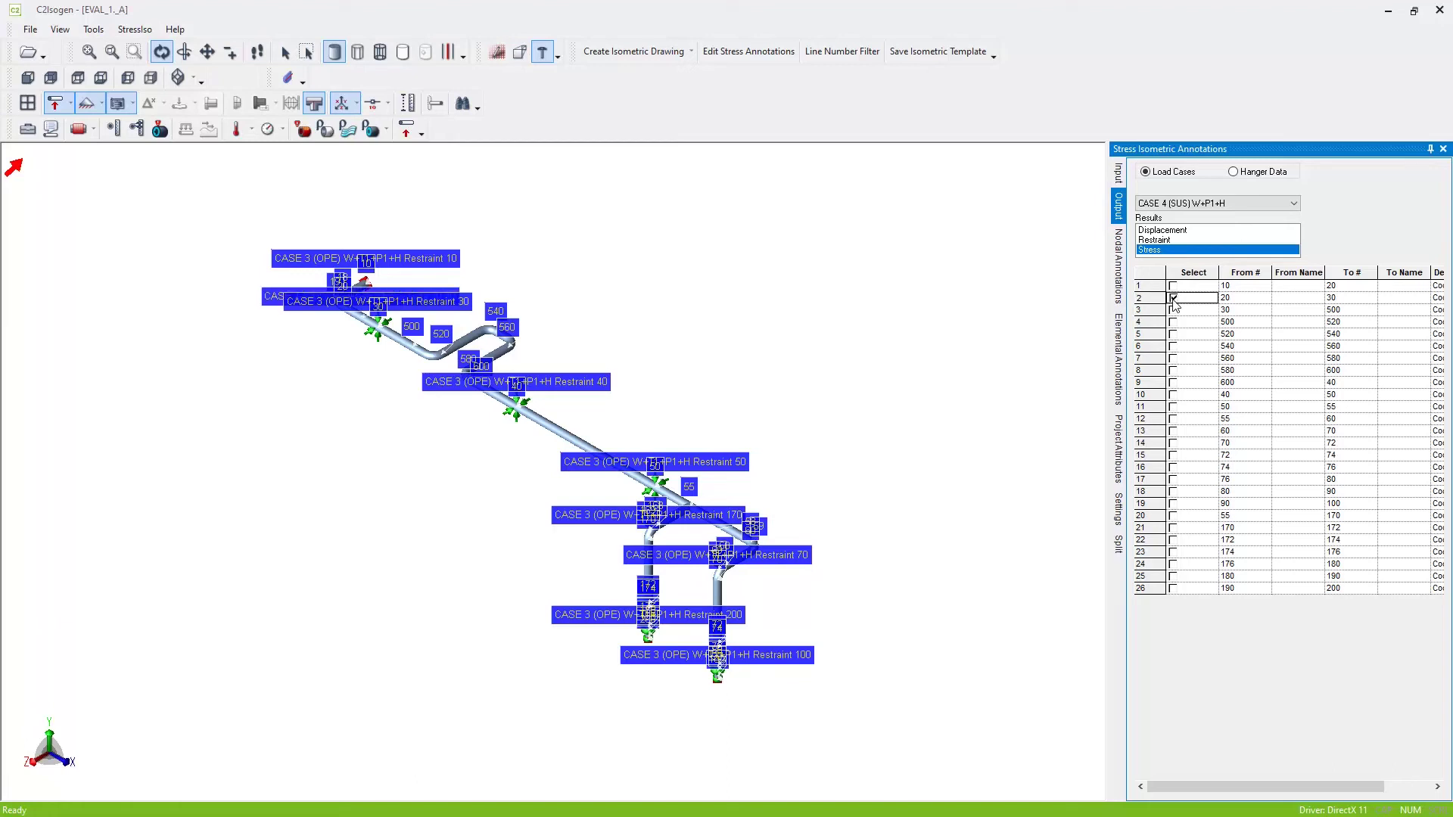
Annotate the CASE 5 (EXP) stress on element 90–100
left_click(1210, 205)
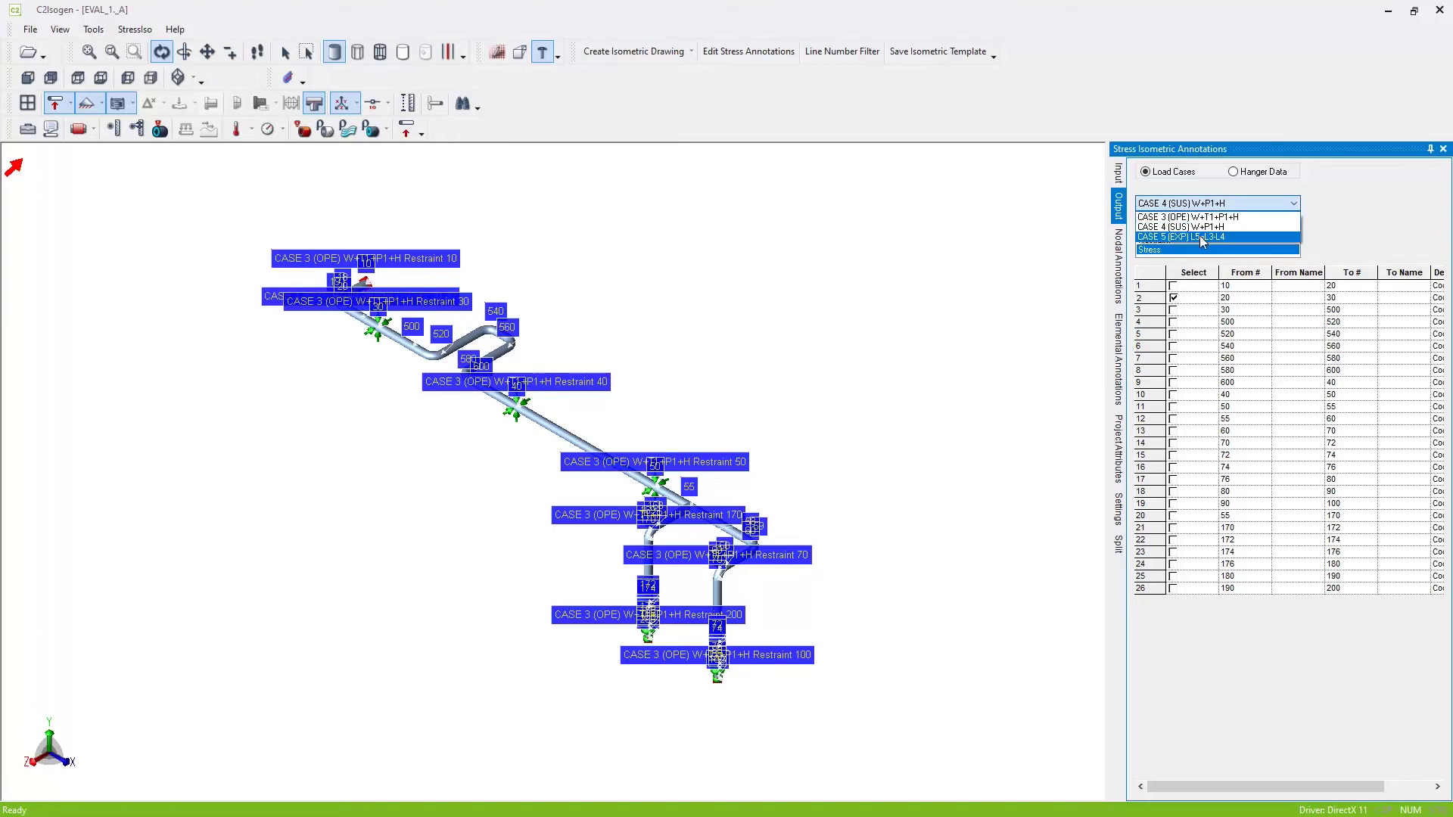
left_click(1203, 238)
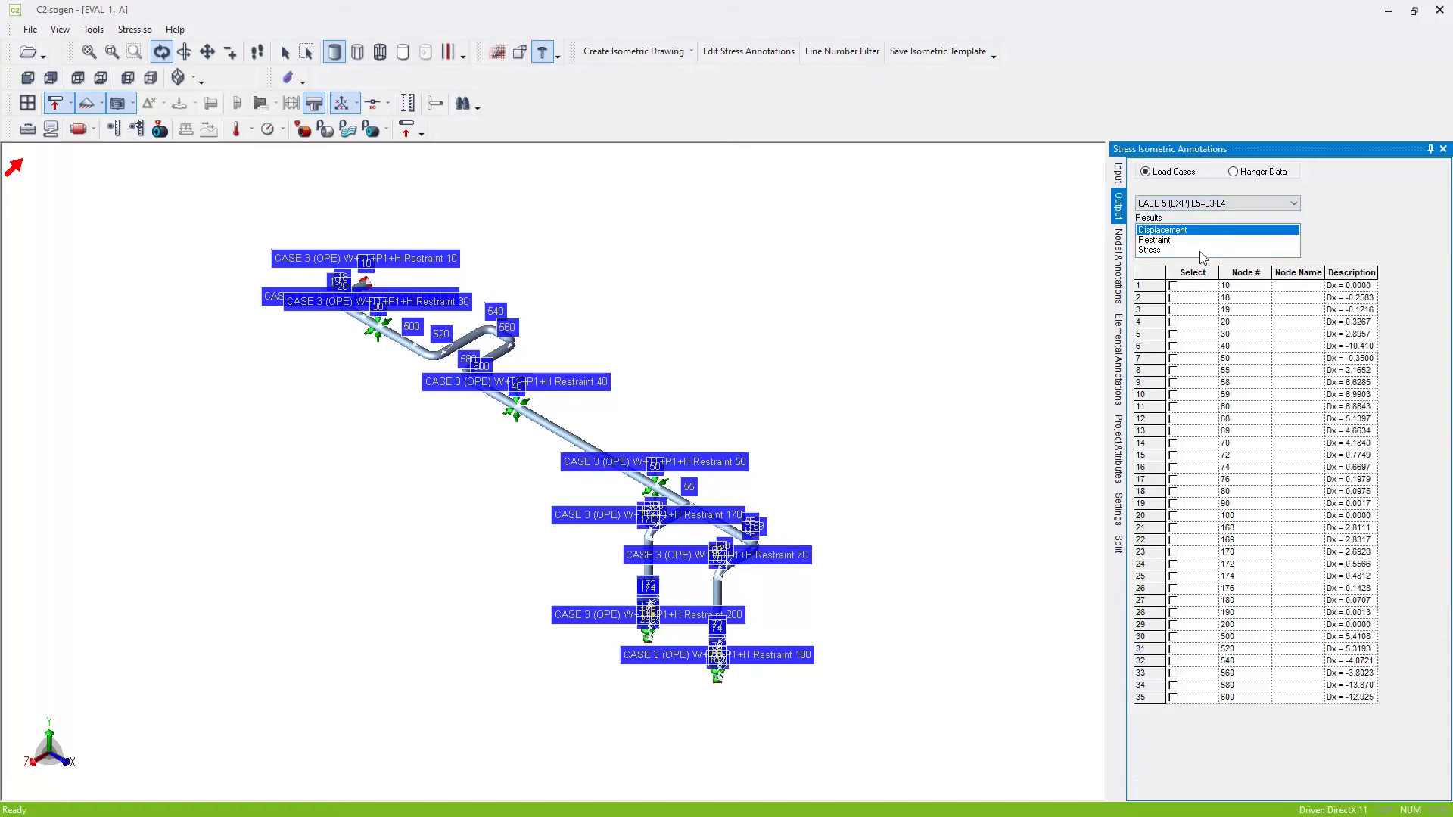
left_click(1155, 250)
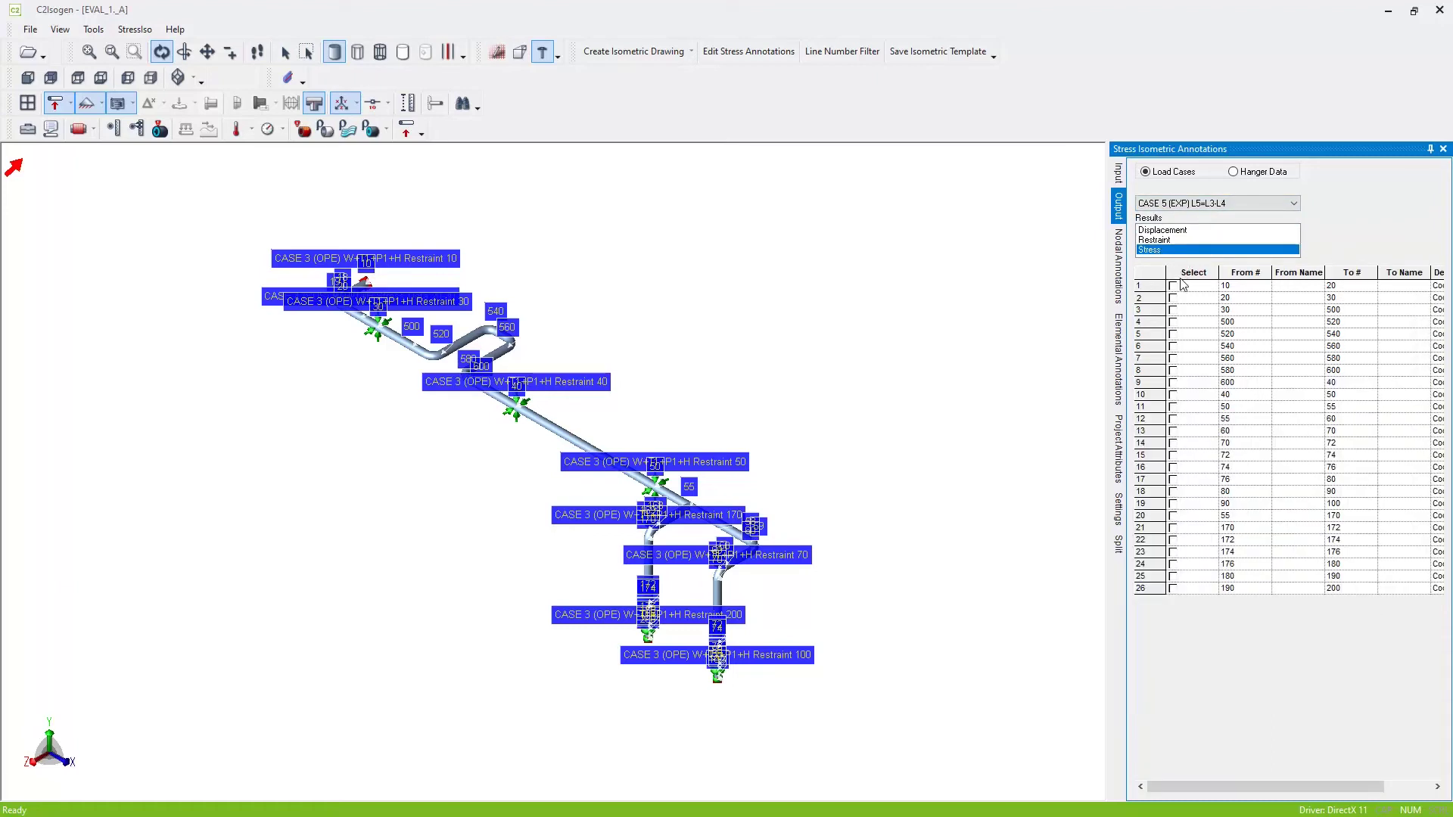
left_click(1173, 504)
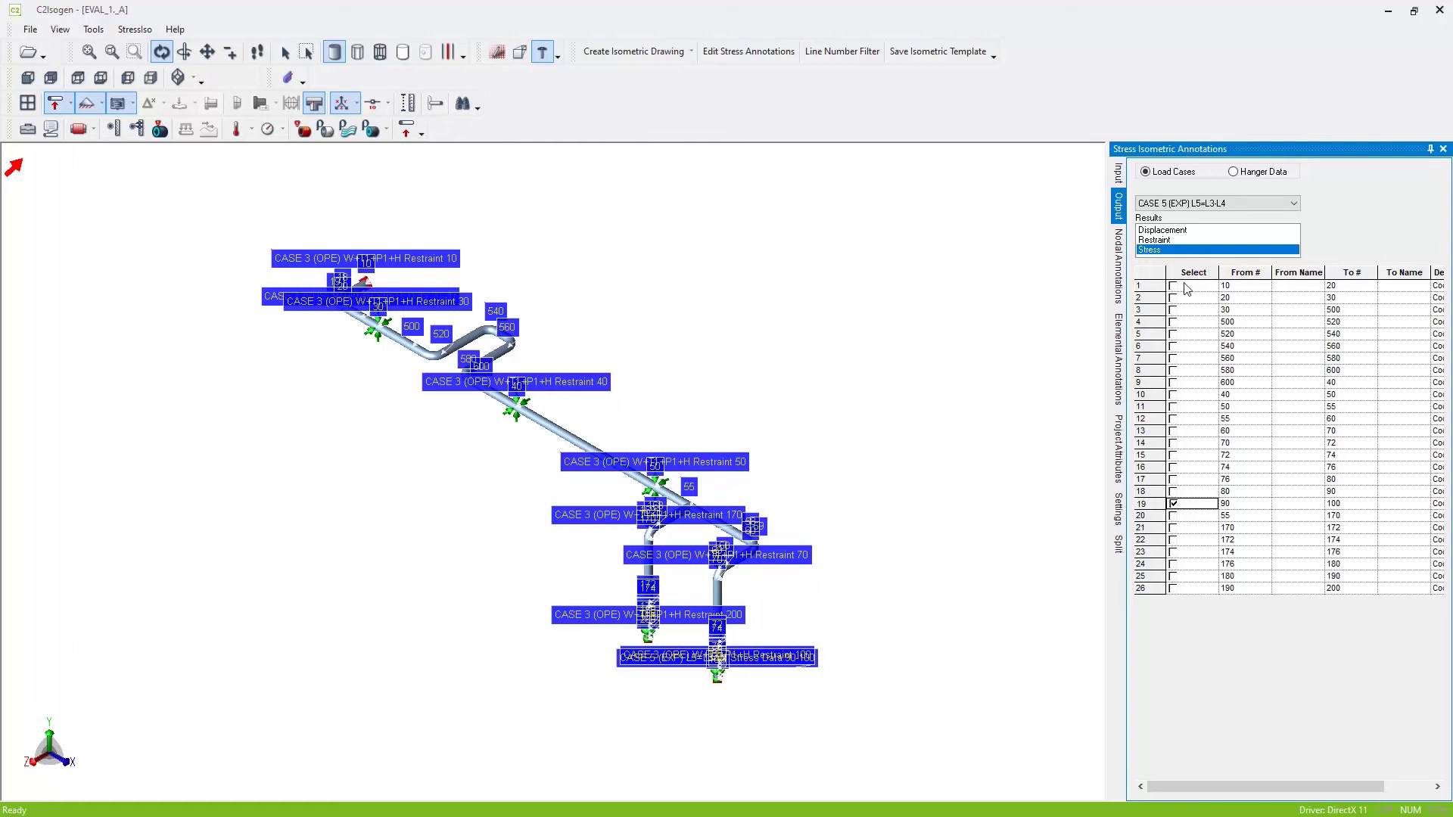
left_click(1117, 273)
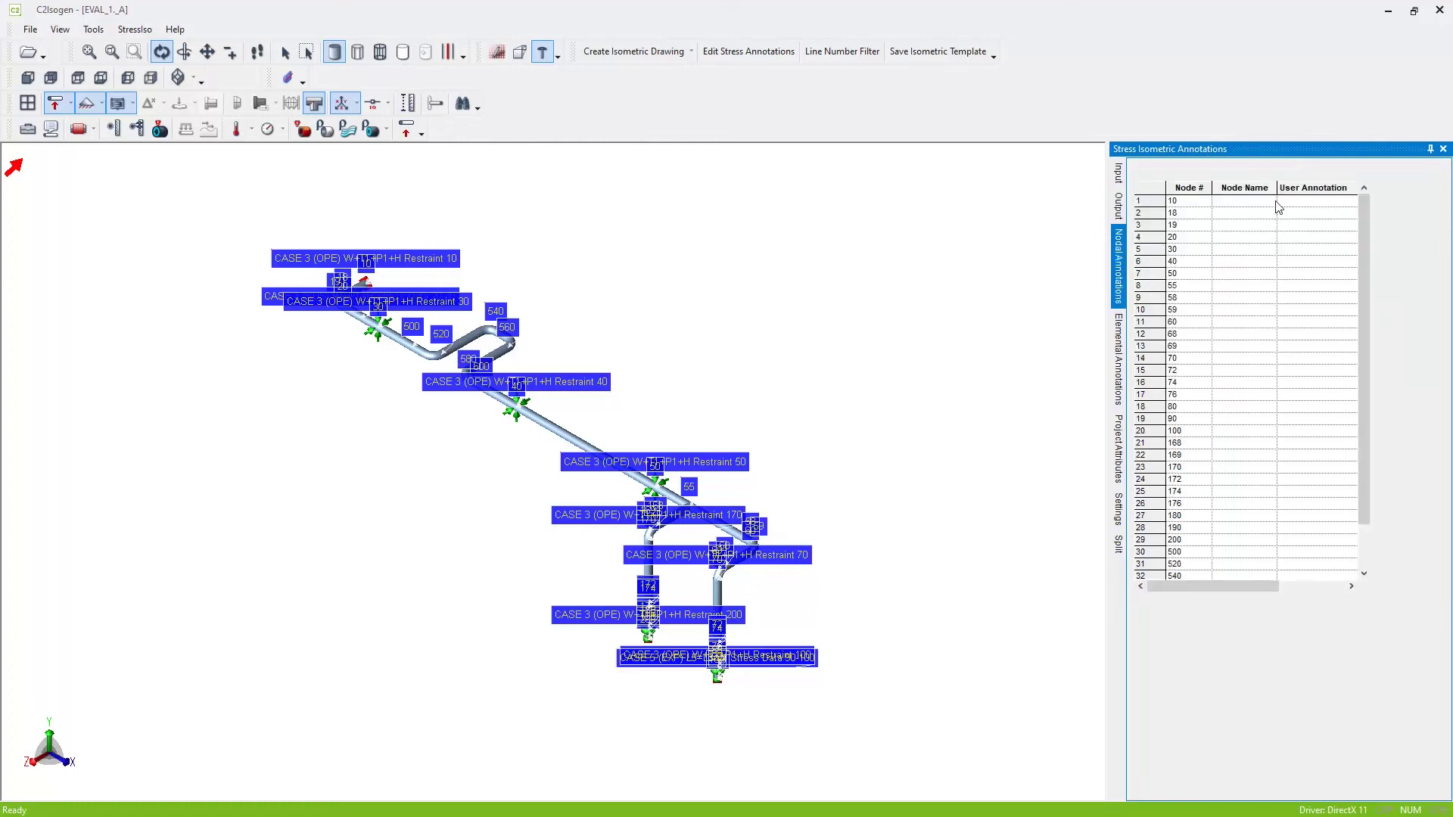
Enter VESSEL CONN as node 10's user annotation and CHECK VALVE for element 76–80
left_click(1290, 202)
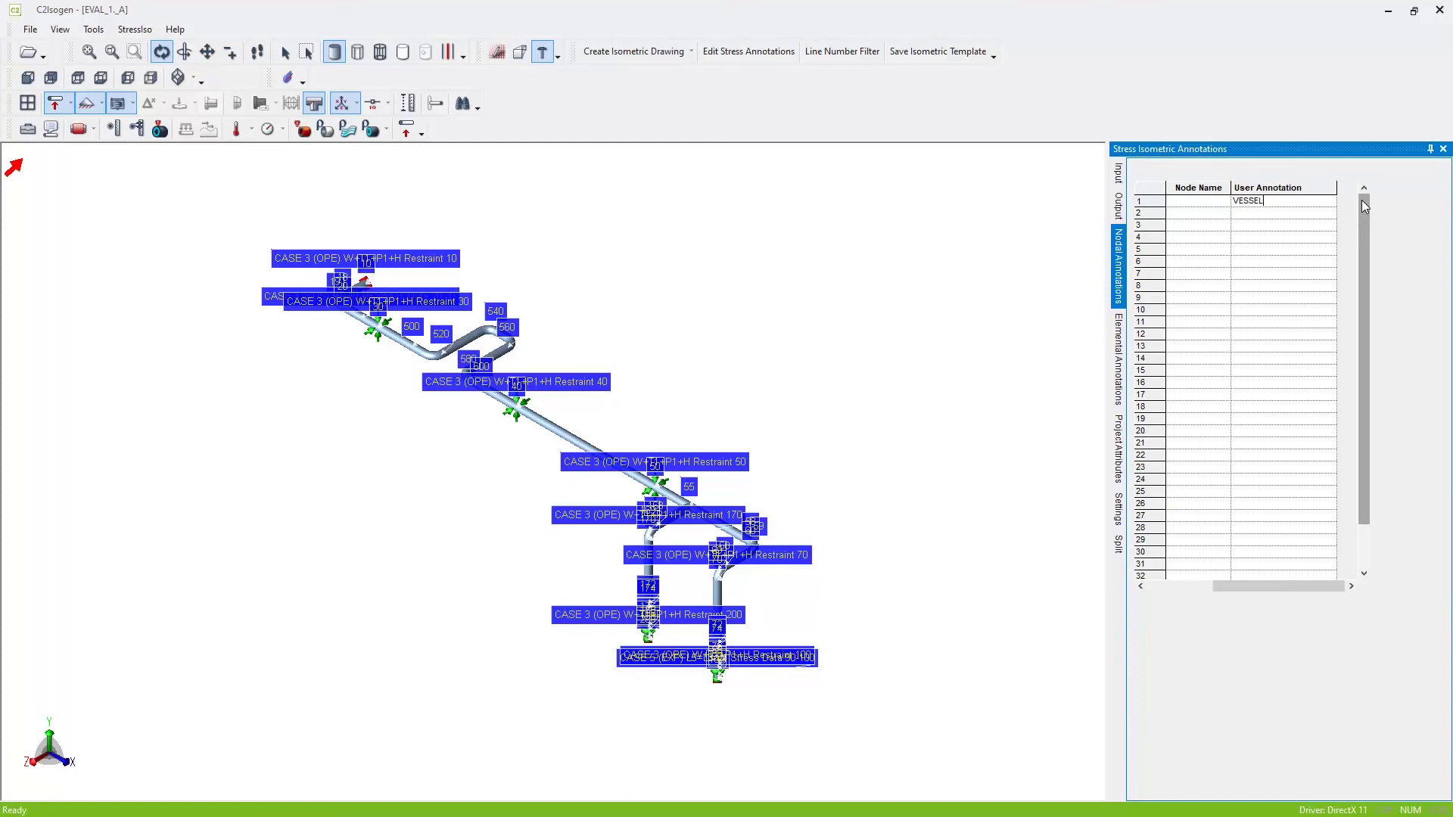
type("VESSEL CONN.")
left_click(1125, 361)
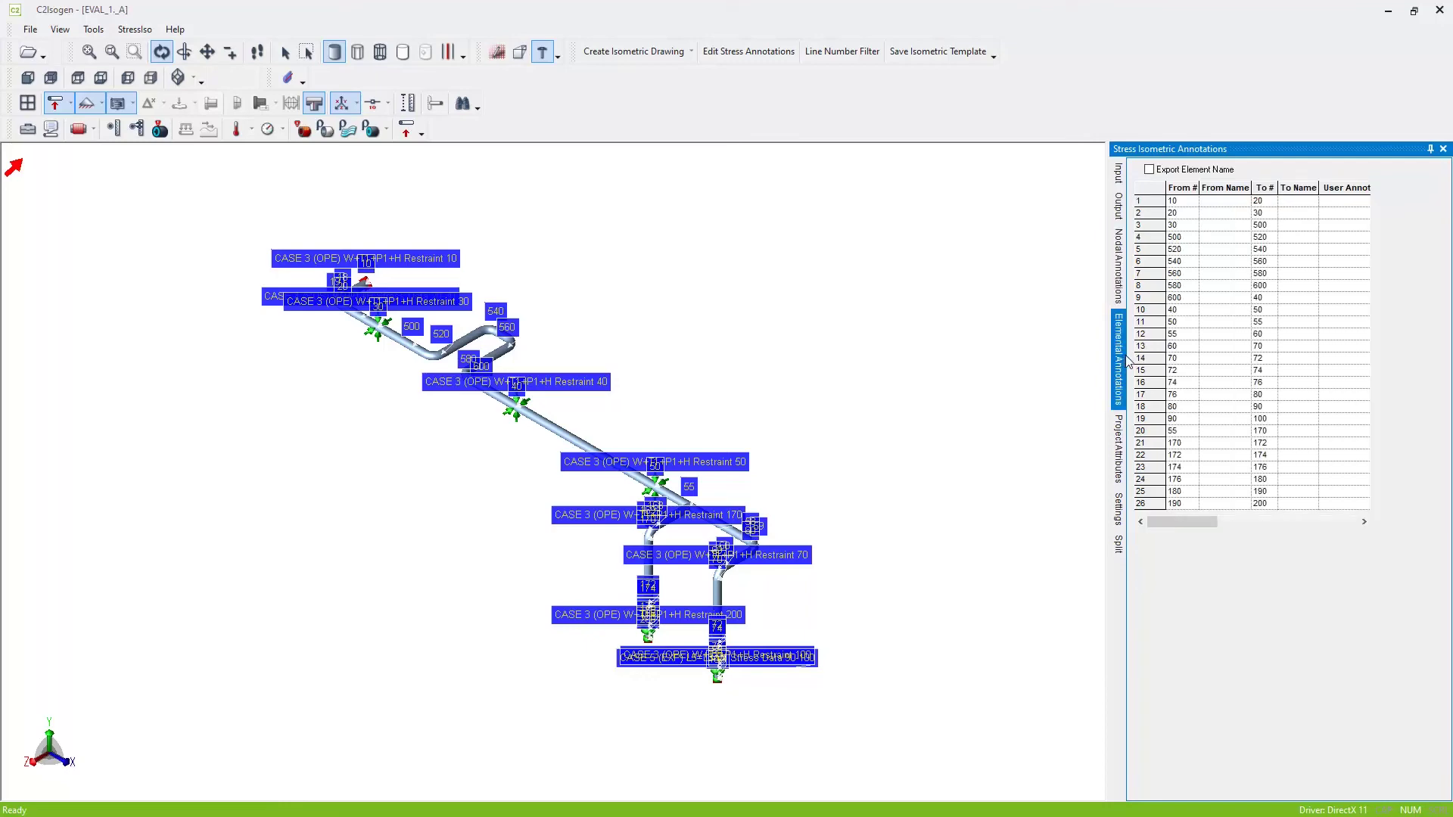
scroll(726, 696, "up", 5)
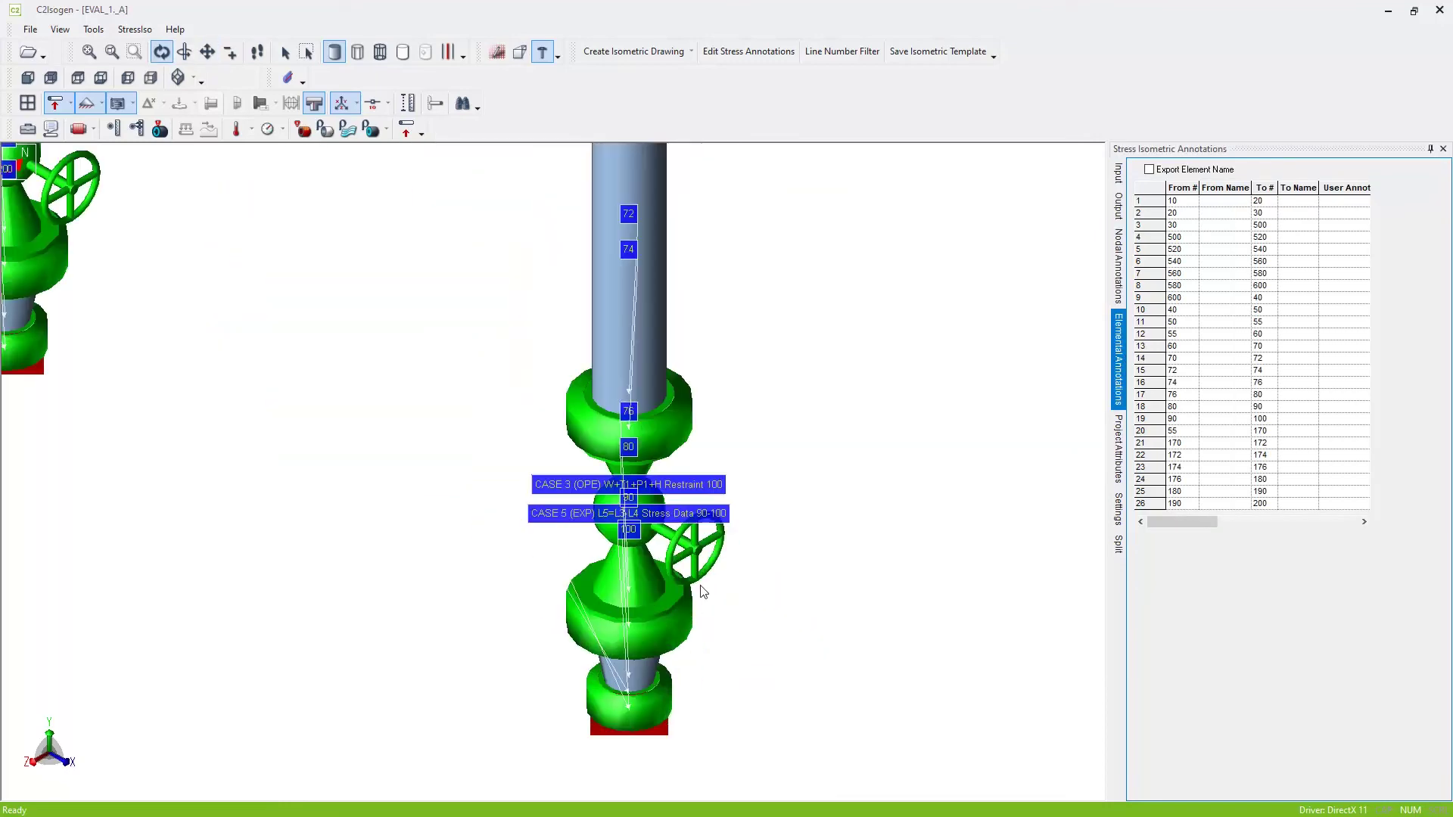
scroll(703, 591, "up", 1)
mouse_move(593, 561)
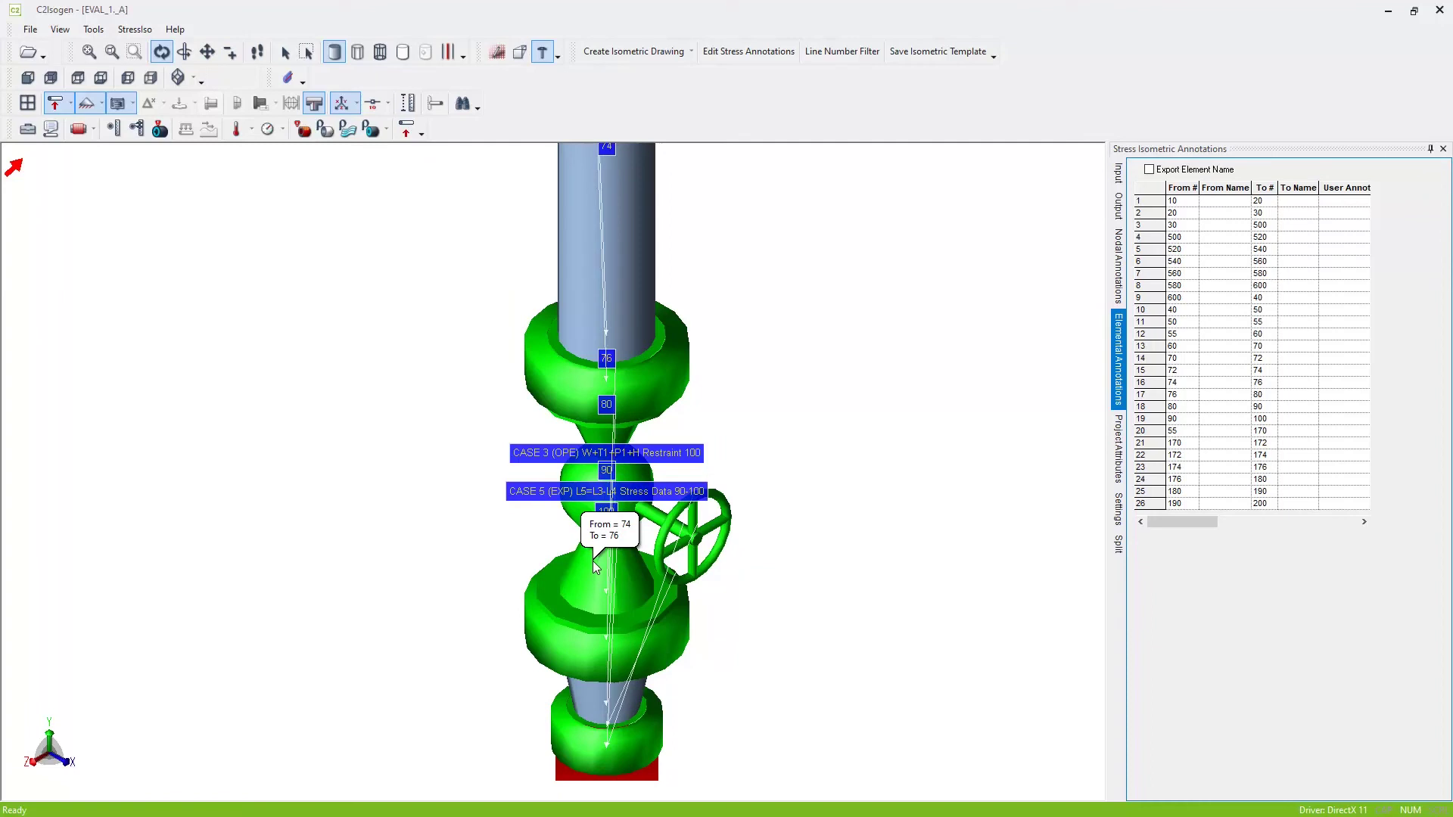
left_click(1331, 384)
type("CHE")
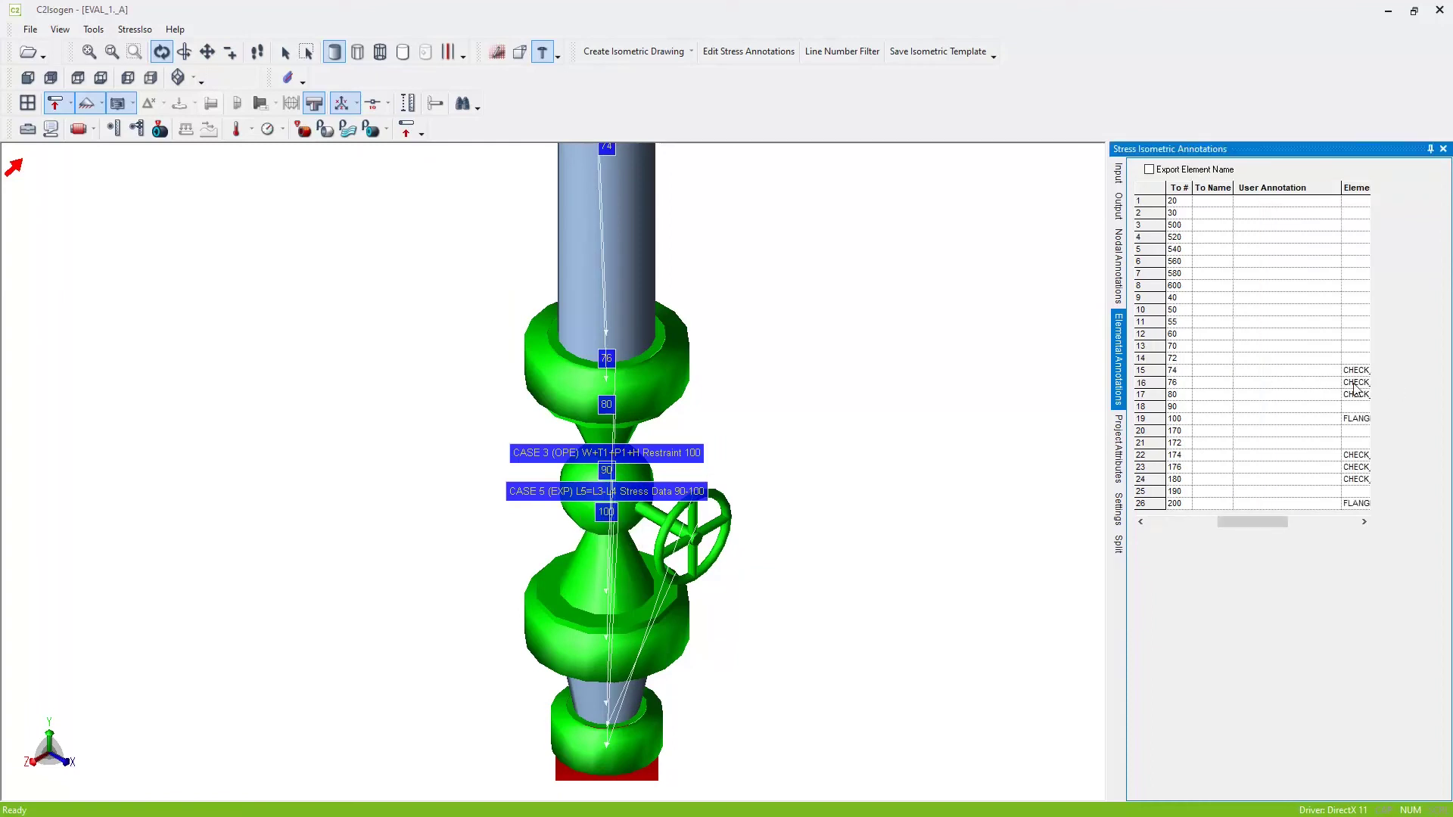
type("CK VALVE")
left_click(1354, 384)
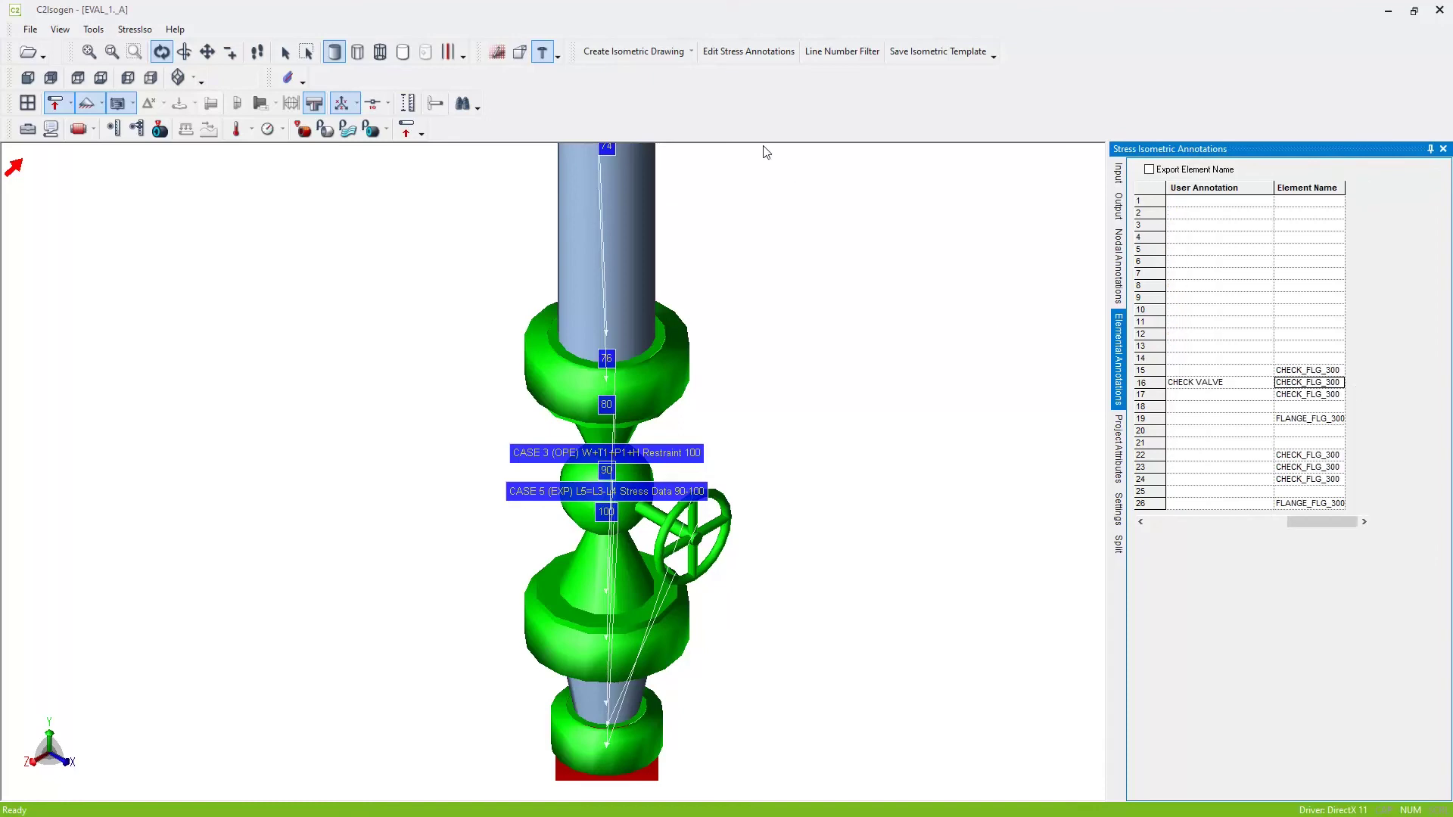
Create the stress isometric using the default style with PDF file output kept on
left_click(611, 53)
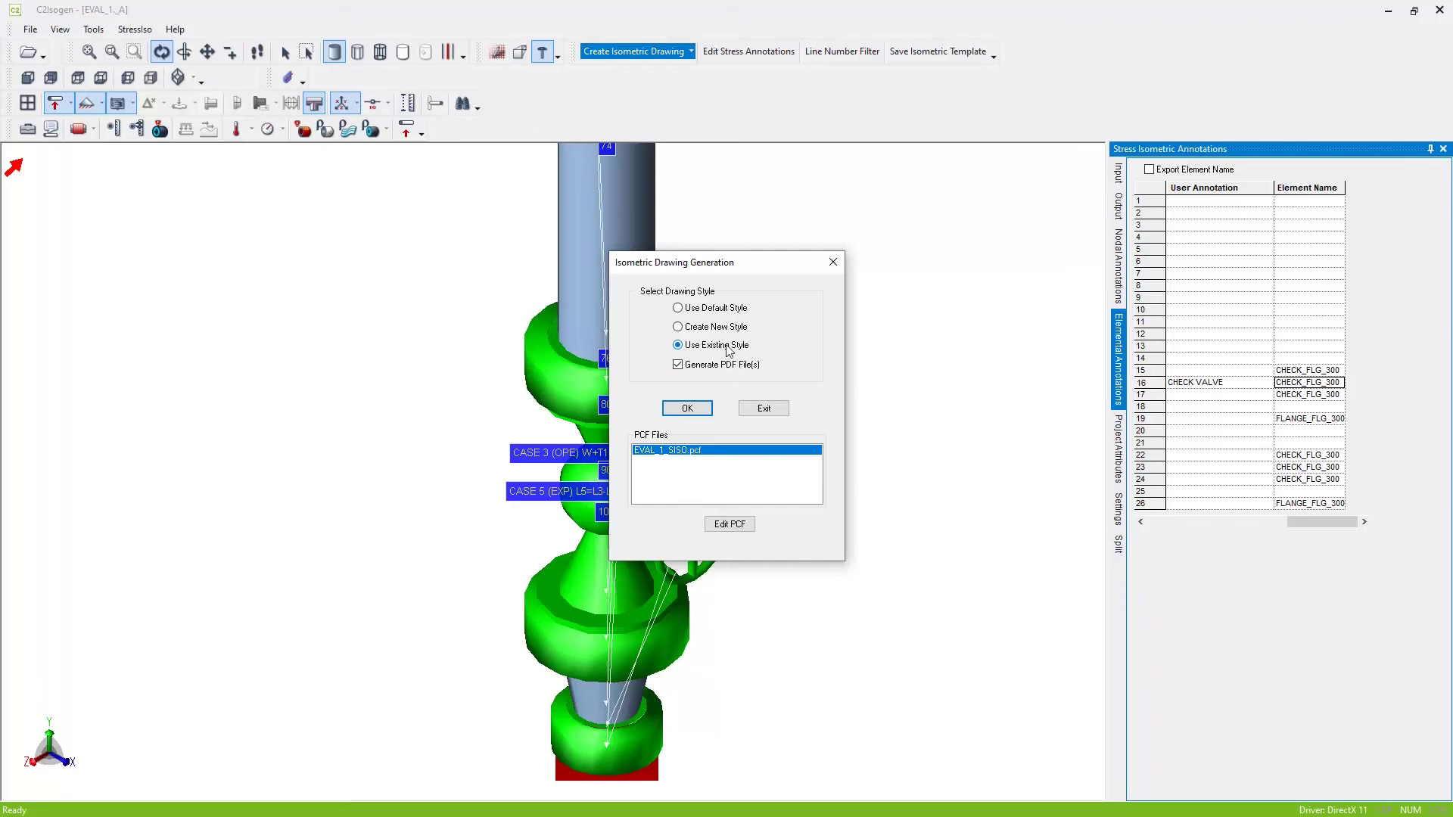
left_click(711, 311)
left_click(679, 366)
left_click(686, 371)
left_click(687, 408)
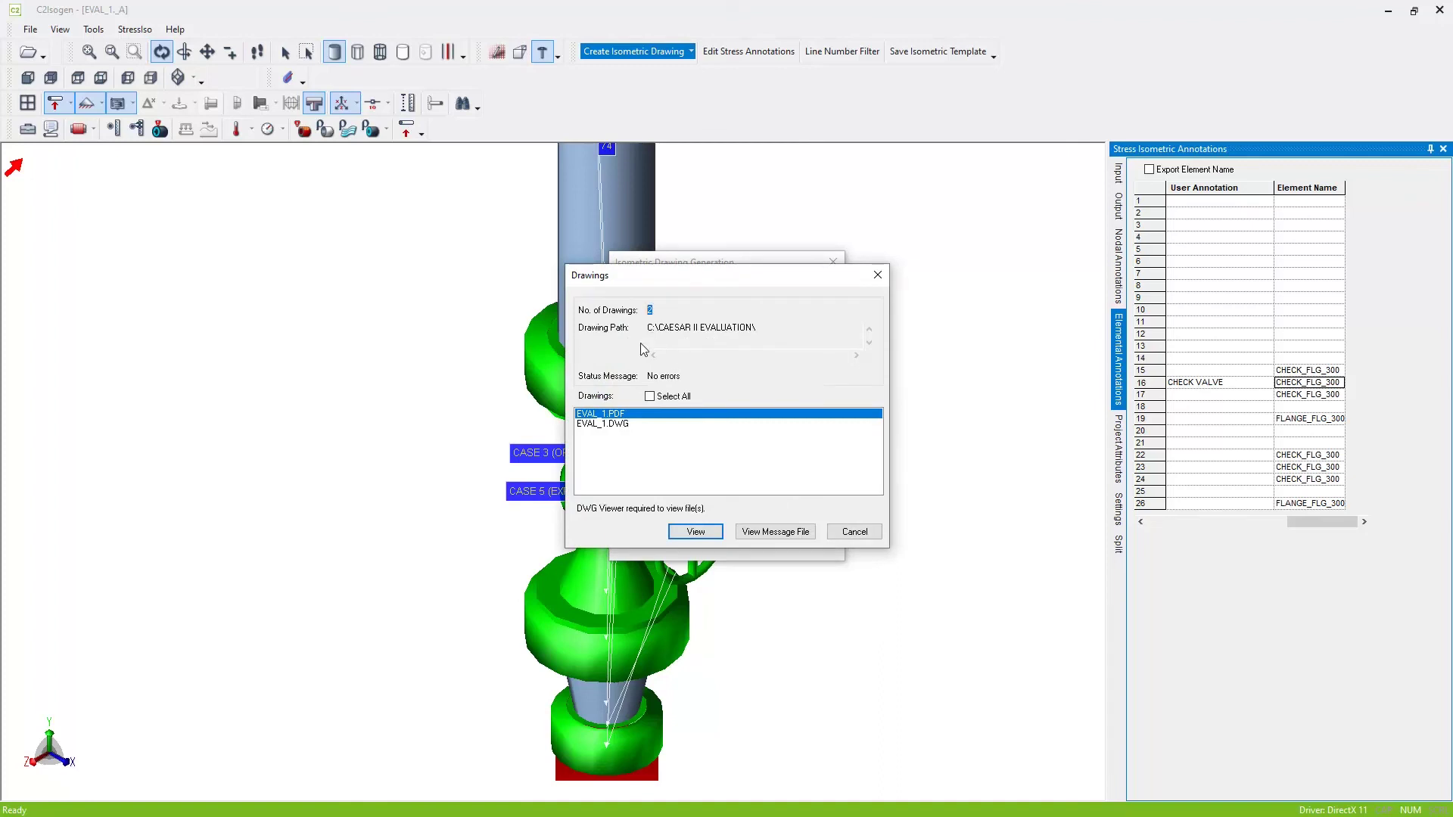
Select EVAL_1.PDF in the generated Drawings list for viewing
left_click(622, 424)
left_click(609, 414)
left_click(694, 532)
View EVAL_1.pdf in Adobe Reader and pick out the VESSEL CONN., CHECK VALVE and hanger data text
left_click(694, 533)
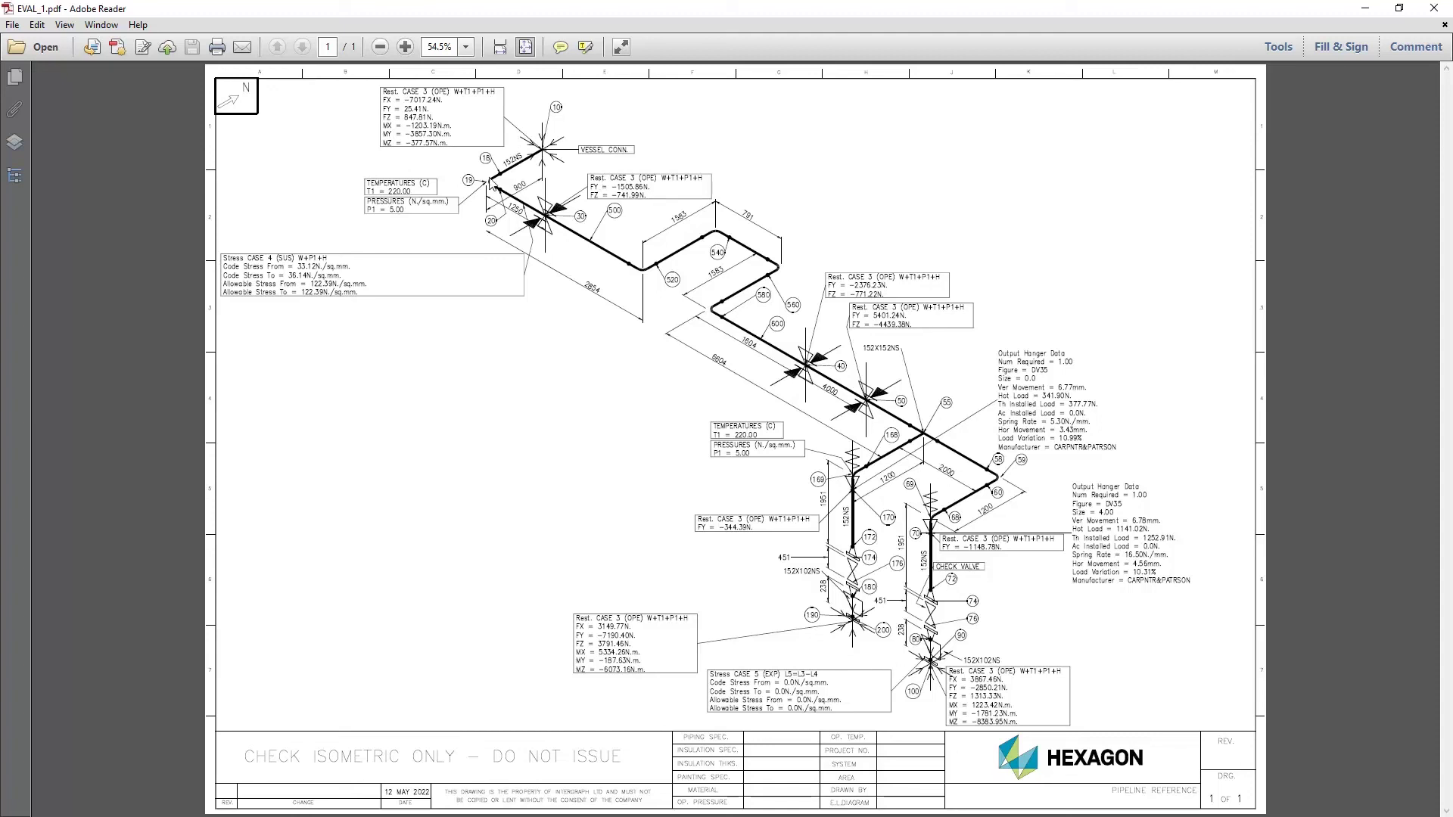
left_click_drag(579, 150, 628, 150)
left_click(632, 149)
left_click_drag(936, 567, 984, 567)
left_click_drag(1079, 493, 1194, 574)
left_click(1146, 546)
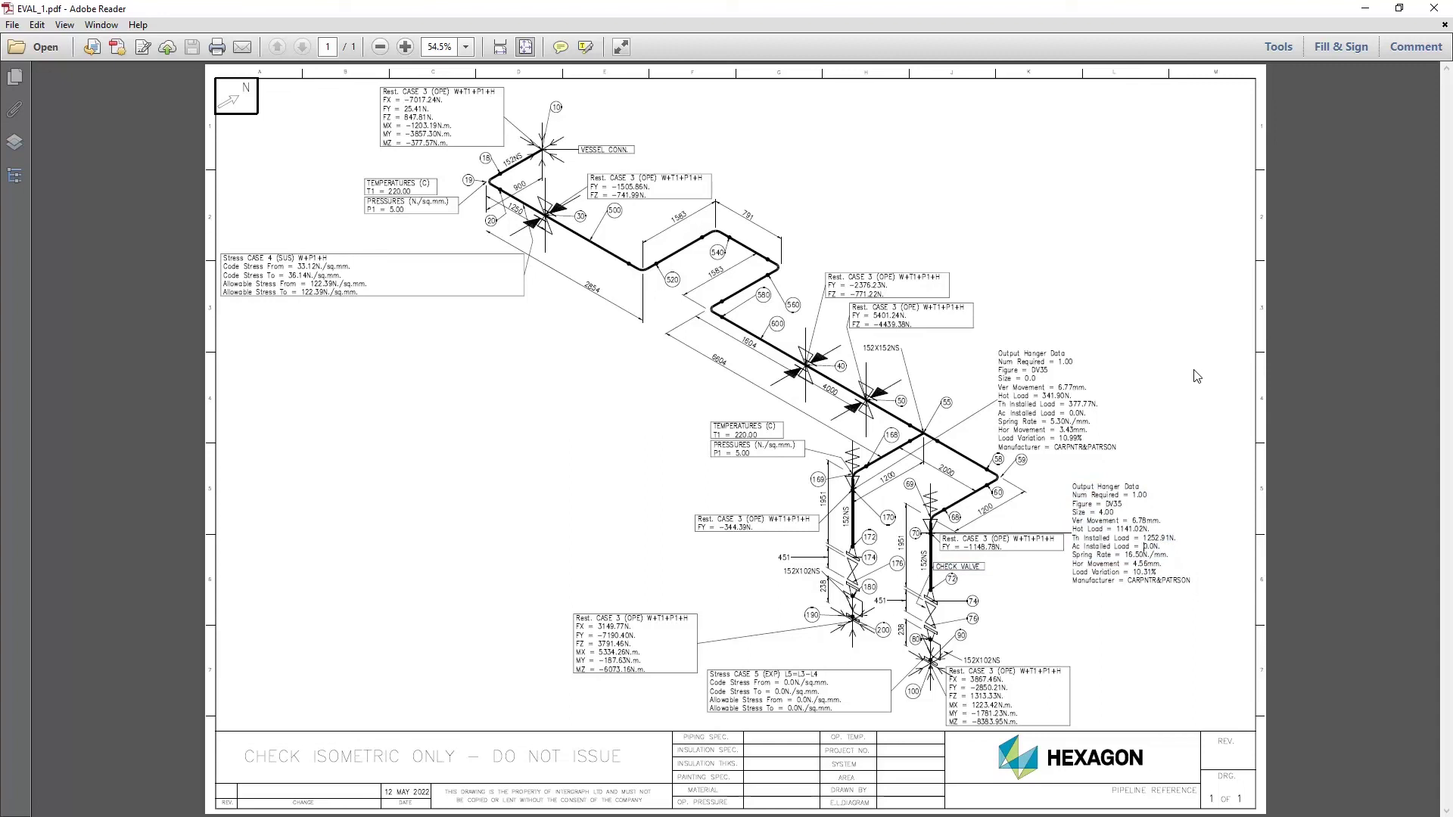